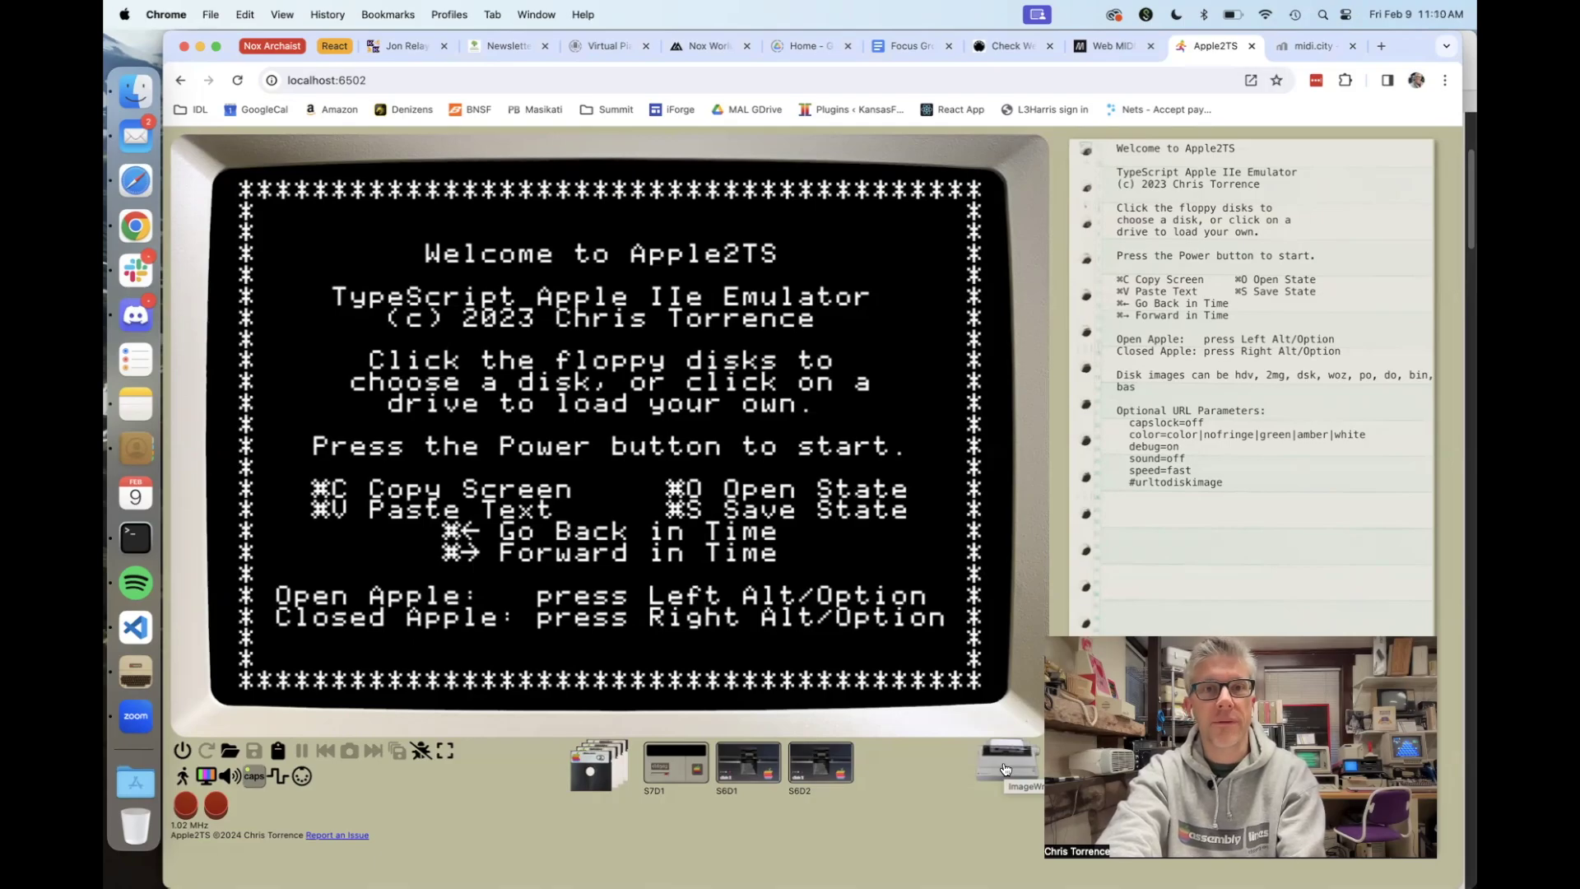
- Check the ImageWriter II printer output, read through the Passport MIDI/4 review, then return to Chrome
{"action": "left_click", "coordinate": [1003, 764]}
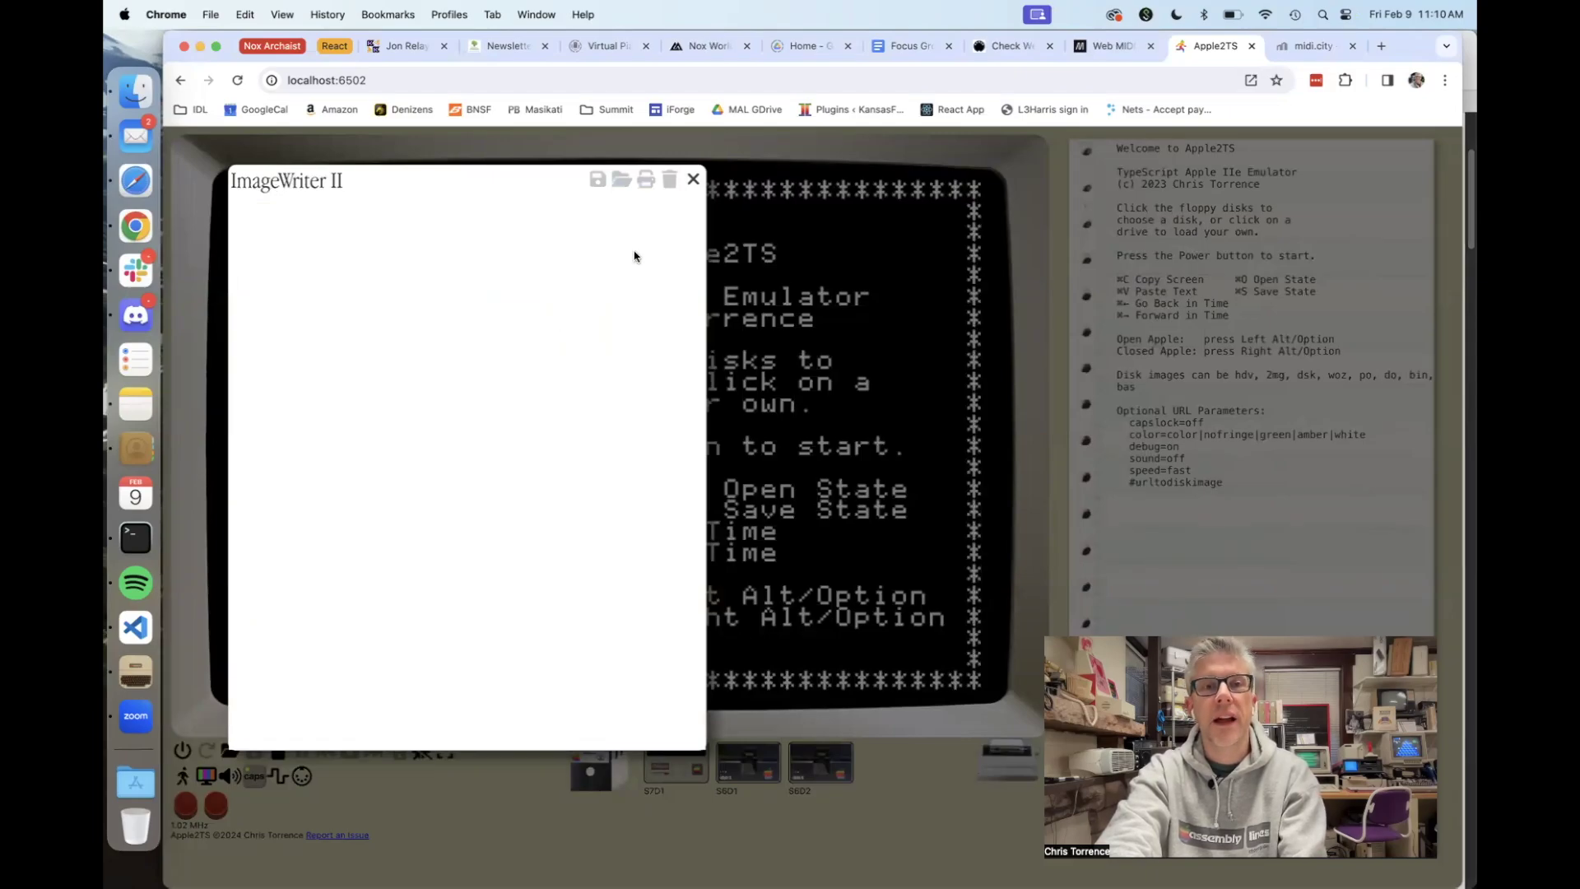
{"action": "left_click", "coordinate": [693, 178]}
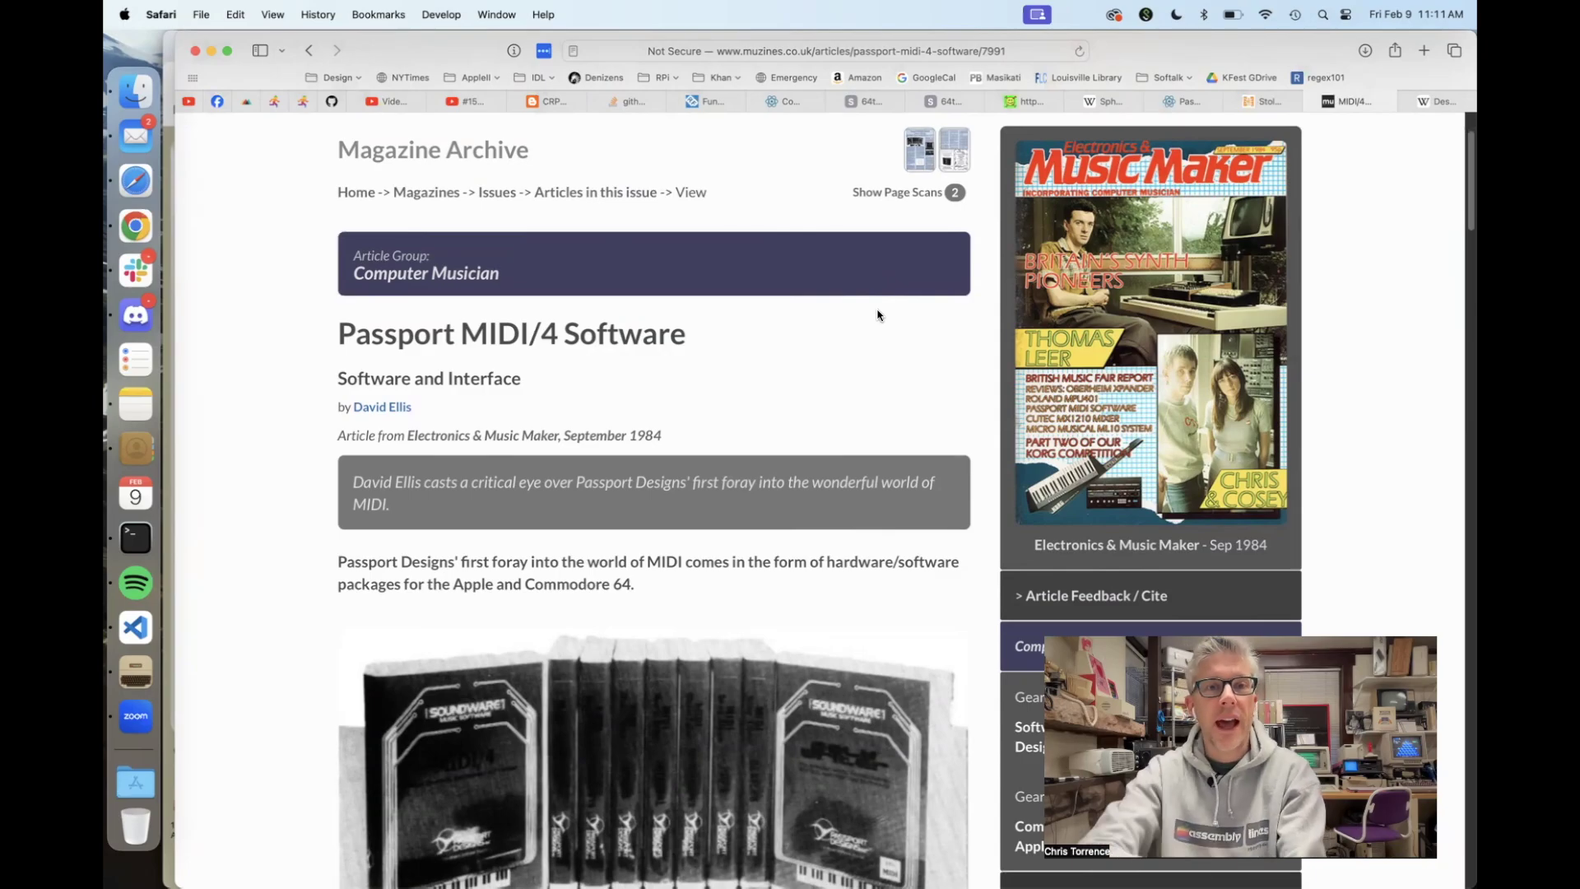
{"action": "scroll", "coordinate": [877, 315], "scroll_direction": "down", "scroll_amount": 5}
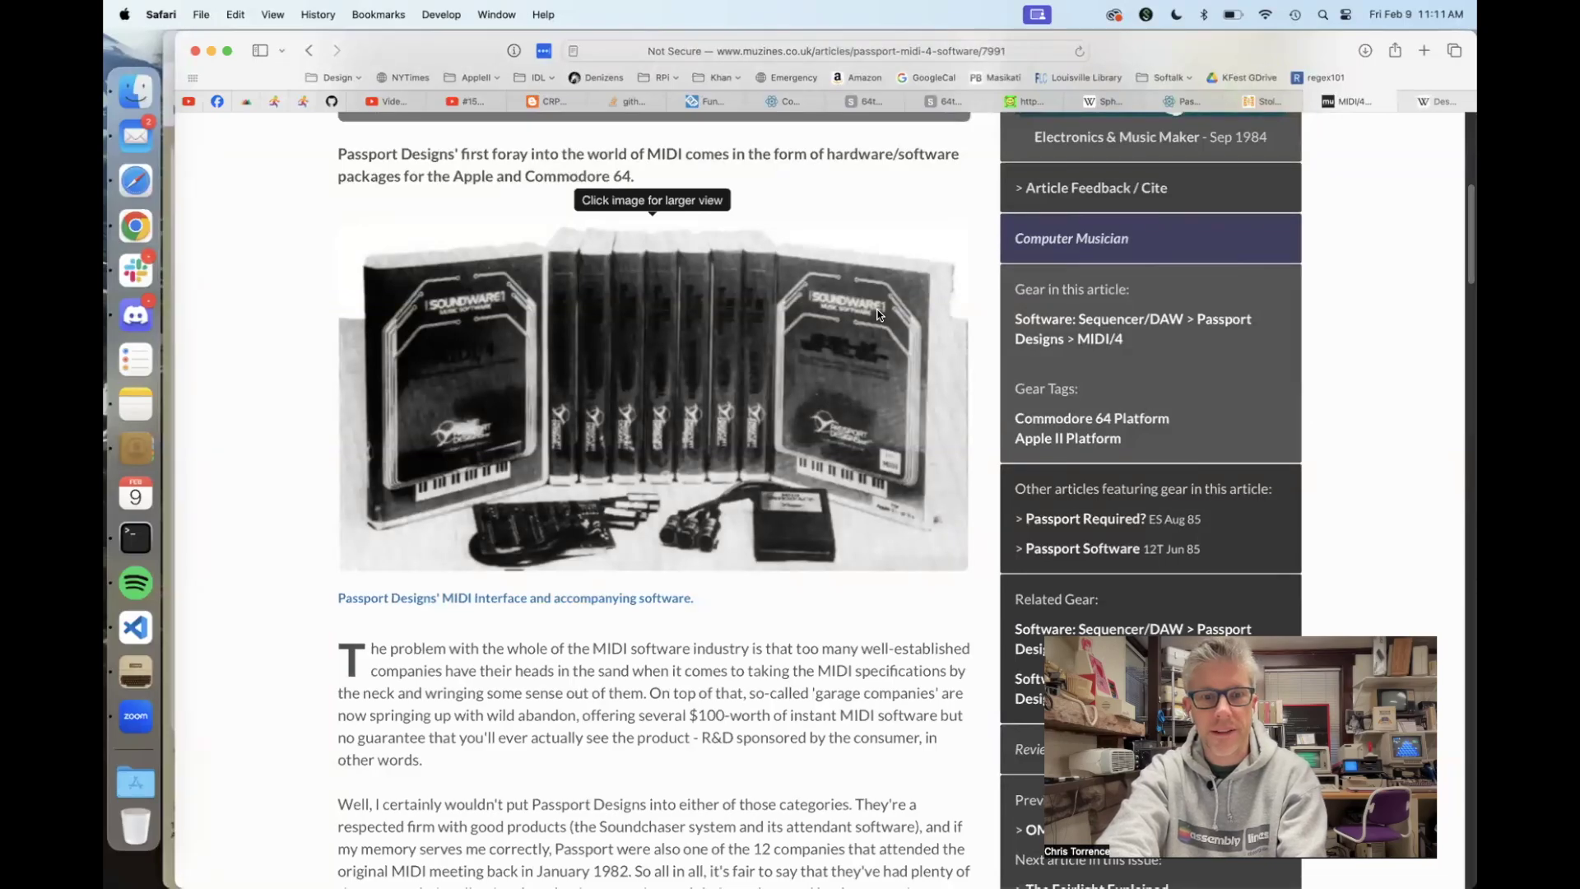
{"action": "scroll", "coordinate": [877, 315], "scroll_direction": "down", "scroll_amount": 6}
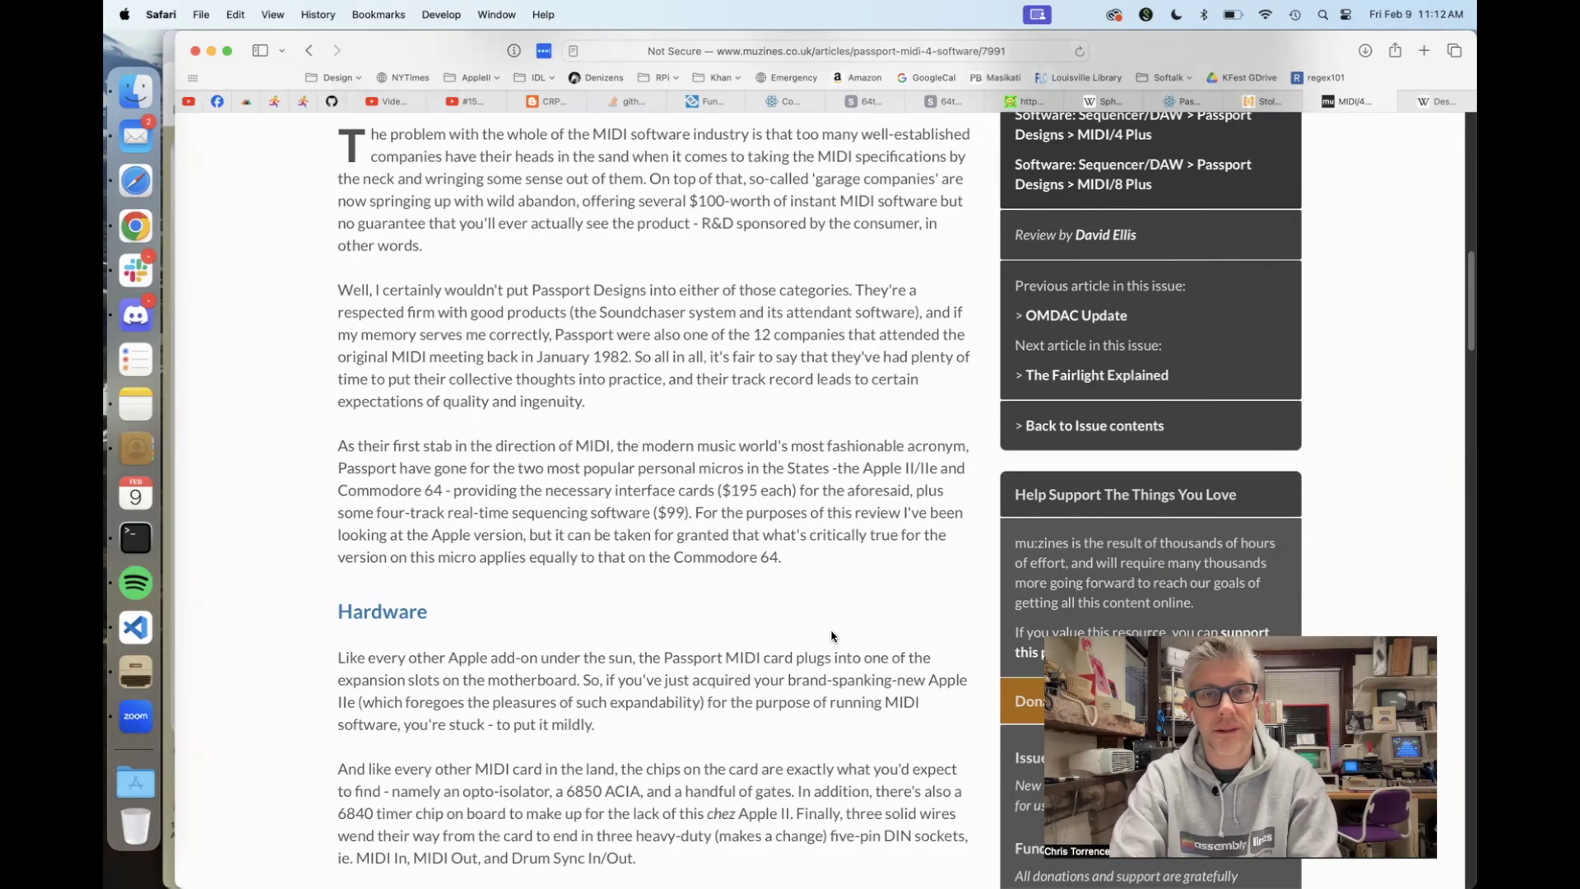
{"action": "scroll", "coordinate": [831, 636], "scroll_direction": "up", "scroll_amount": 9}
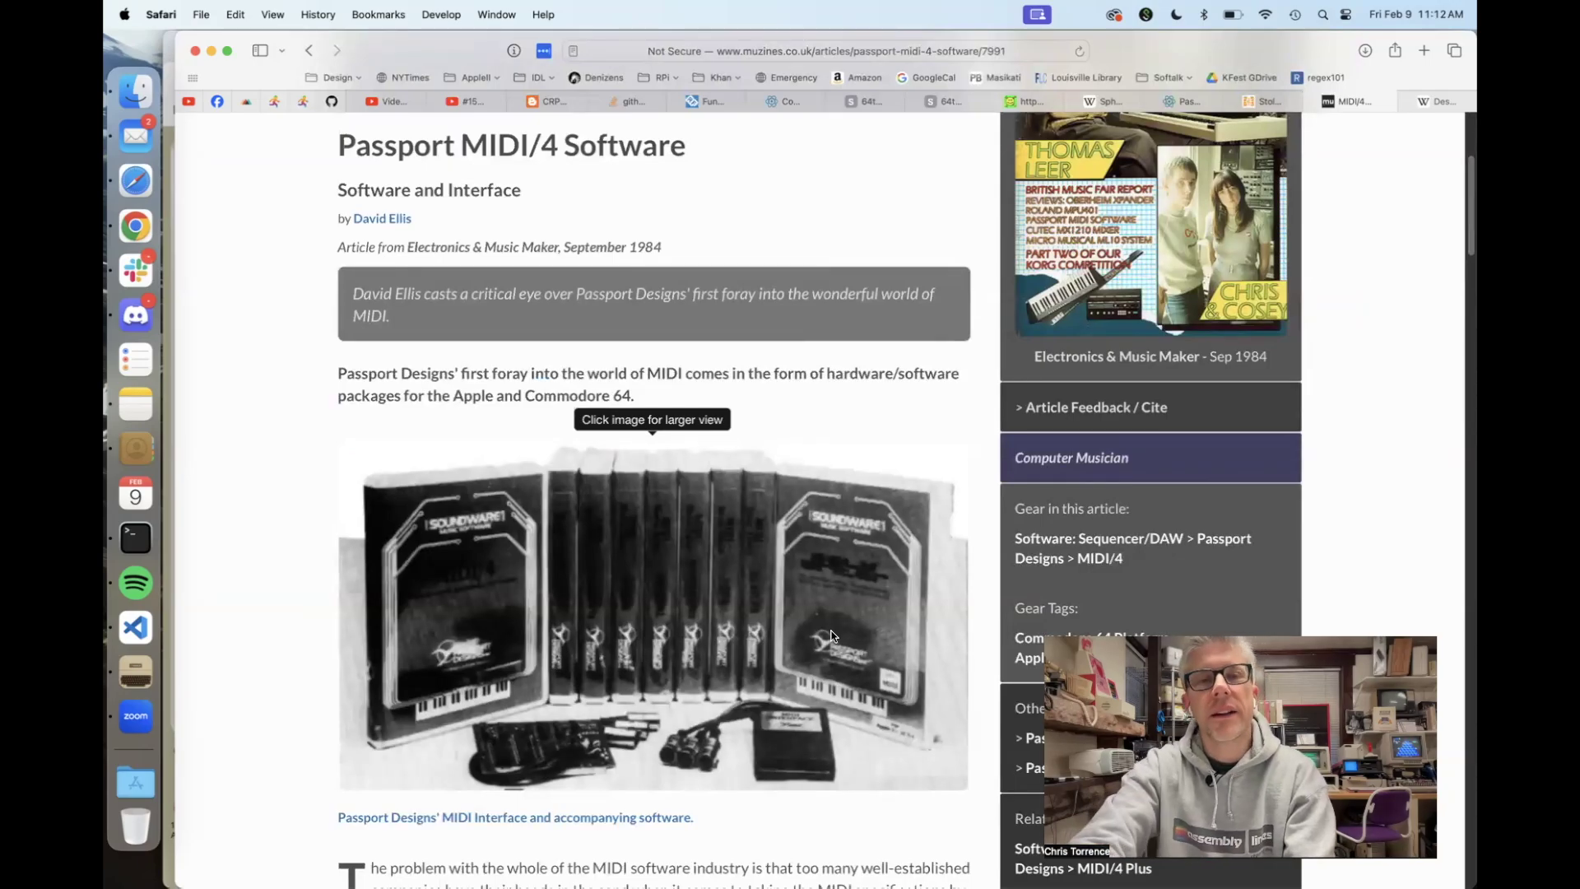
{"action": "left_click", "coordinate": [134, 216]}
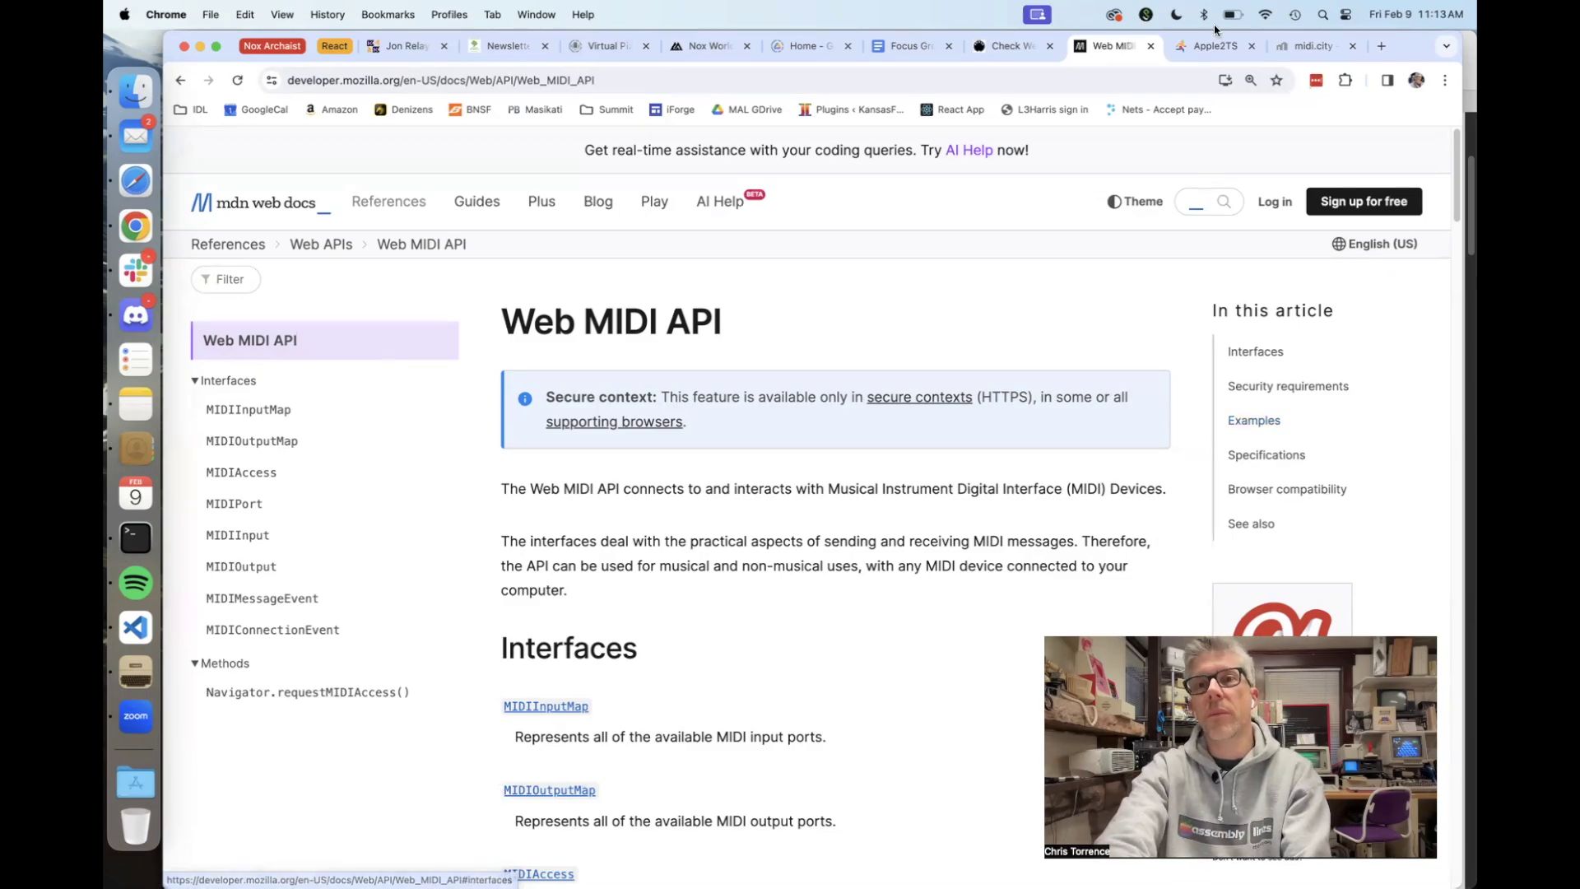
- Leave the MDN Web MIDI API page for the Apple2TS emulator tab
{"action": "left_click", "coordinate": [1206, 56]}
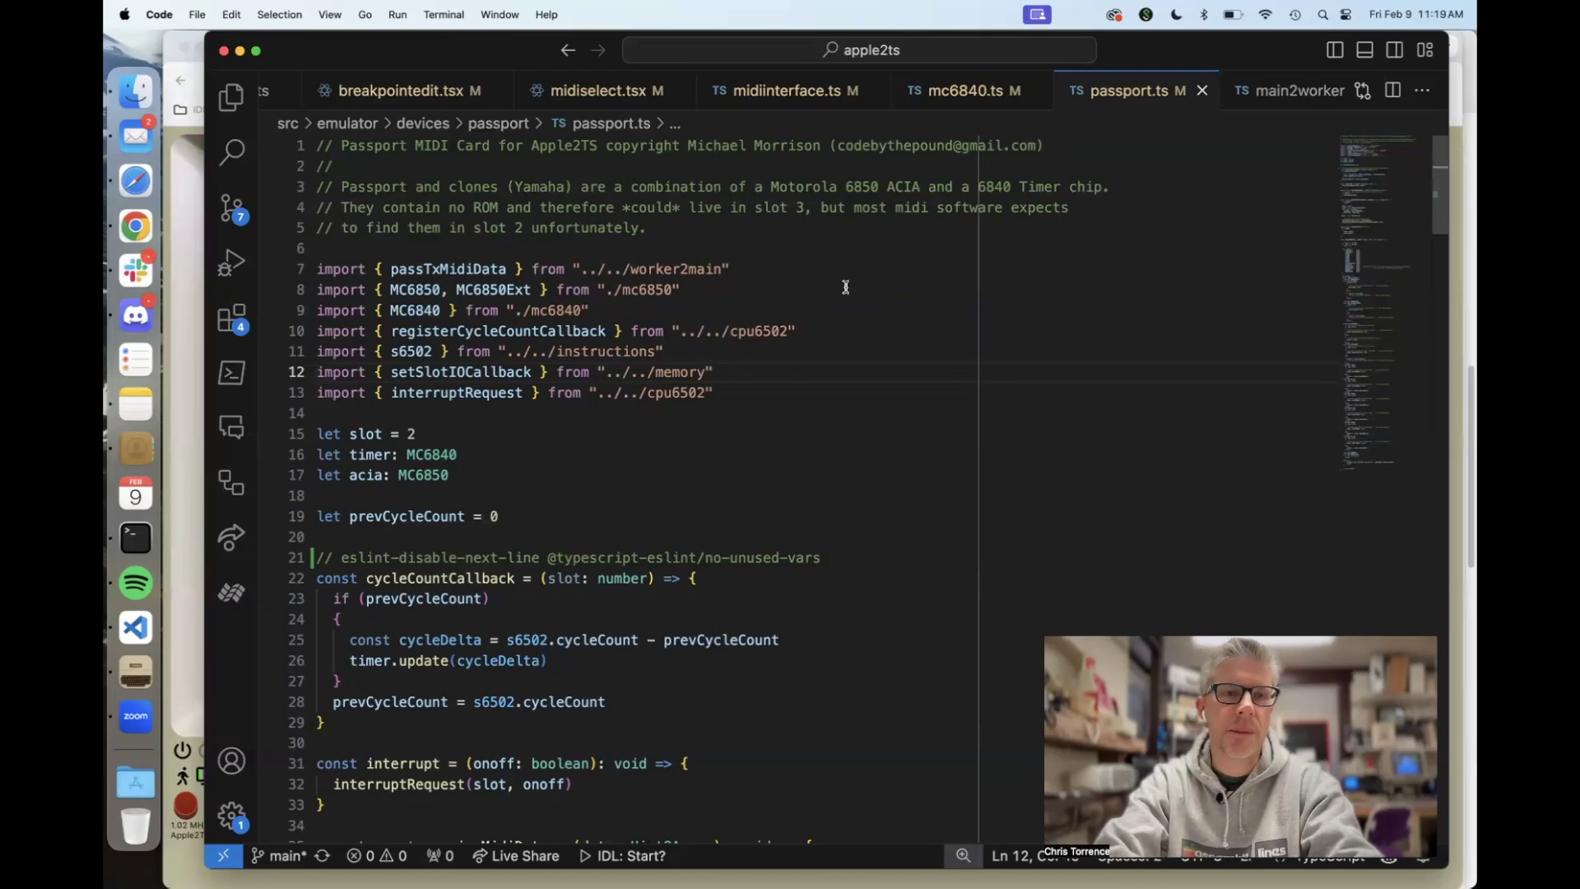
- Scroll through passport.ts, view mc6840.ts and midiinterface.ts, then go back to the emulator in Chrome
{"action": "scroll", "coordinate": [845, 390], "scroll_direction": "down", "scroll_amount": 5}
{"action": "scroll", "coordinate": [845, 390], "scroll_direction": "down", "scroll_amount": 15}
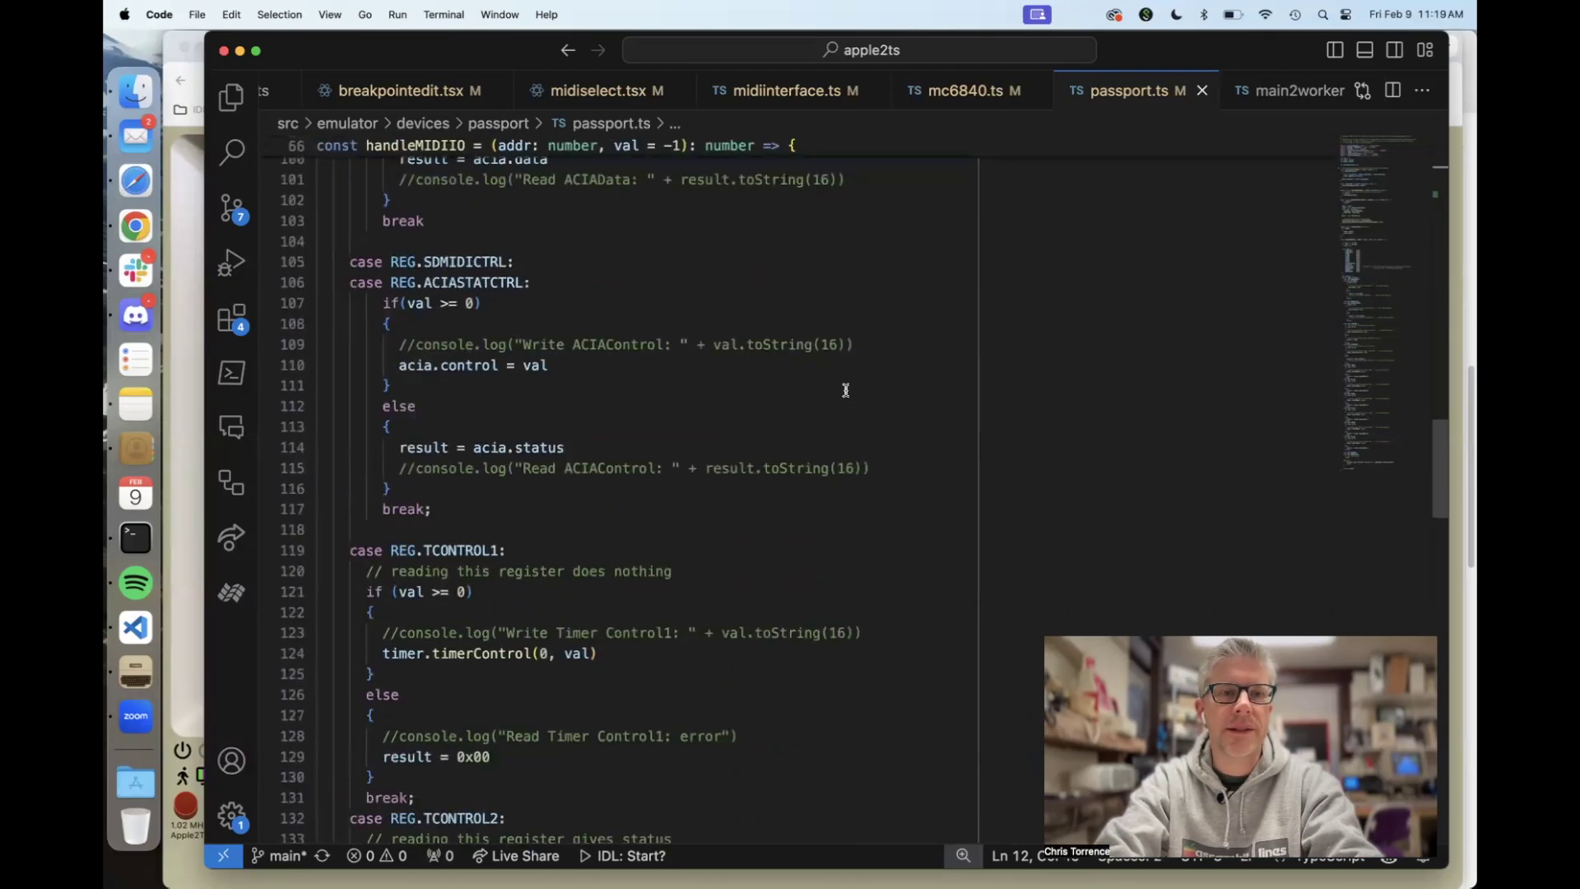
{"action": "scroll", "coordinate": [845, 390], "scroll_direction": "down", "scroll_amount": 7}
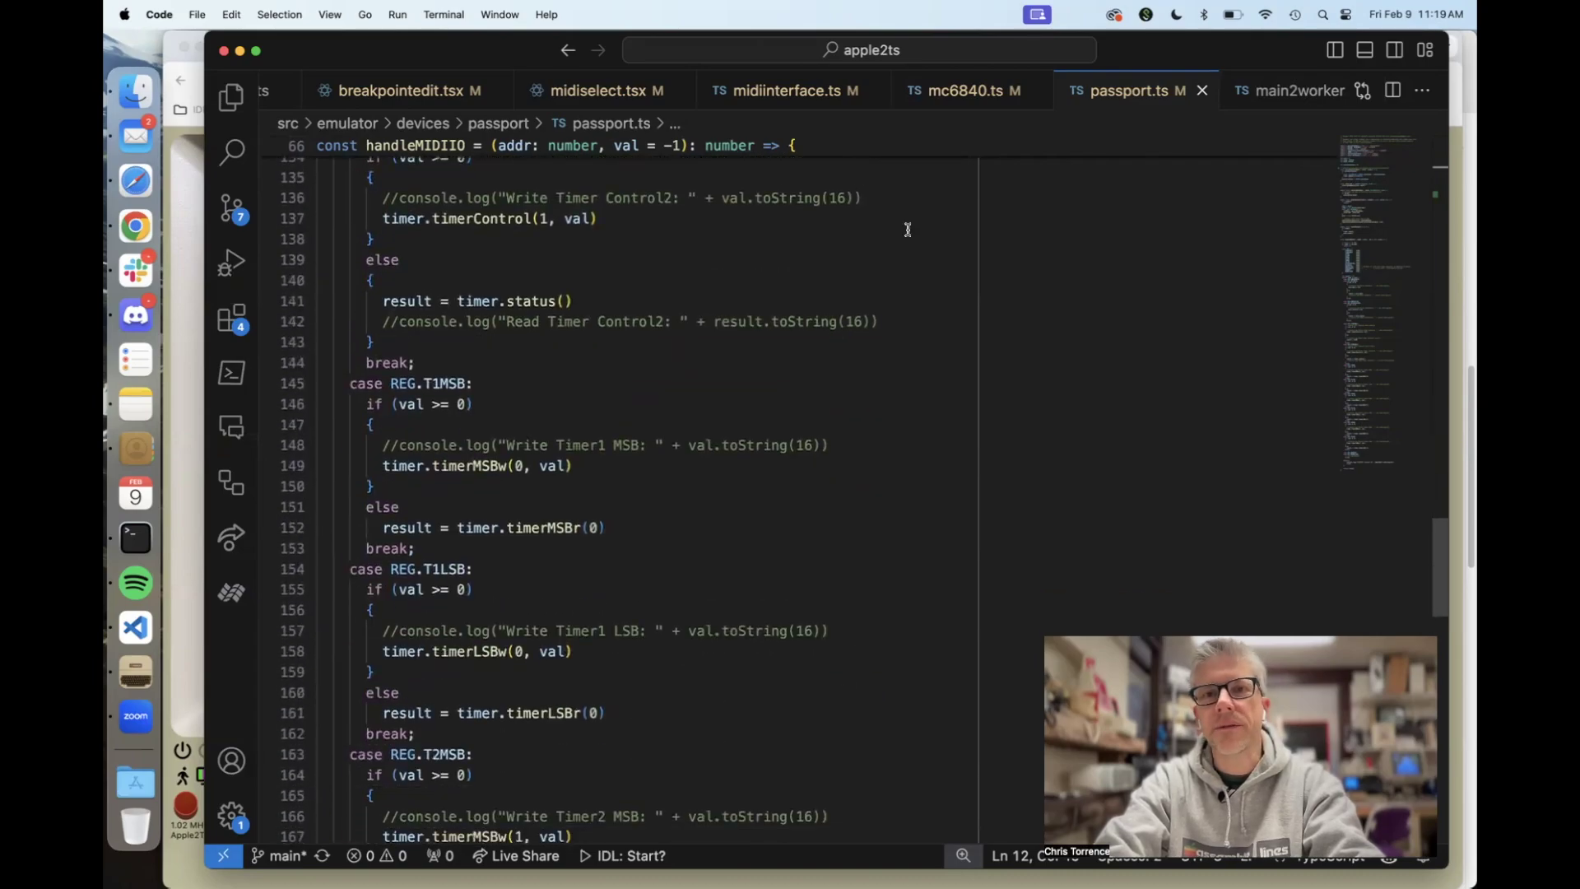
{"action": "left_click", "coordinate": [954, 92]}
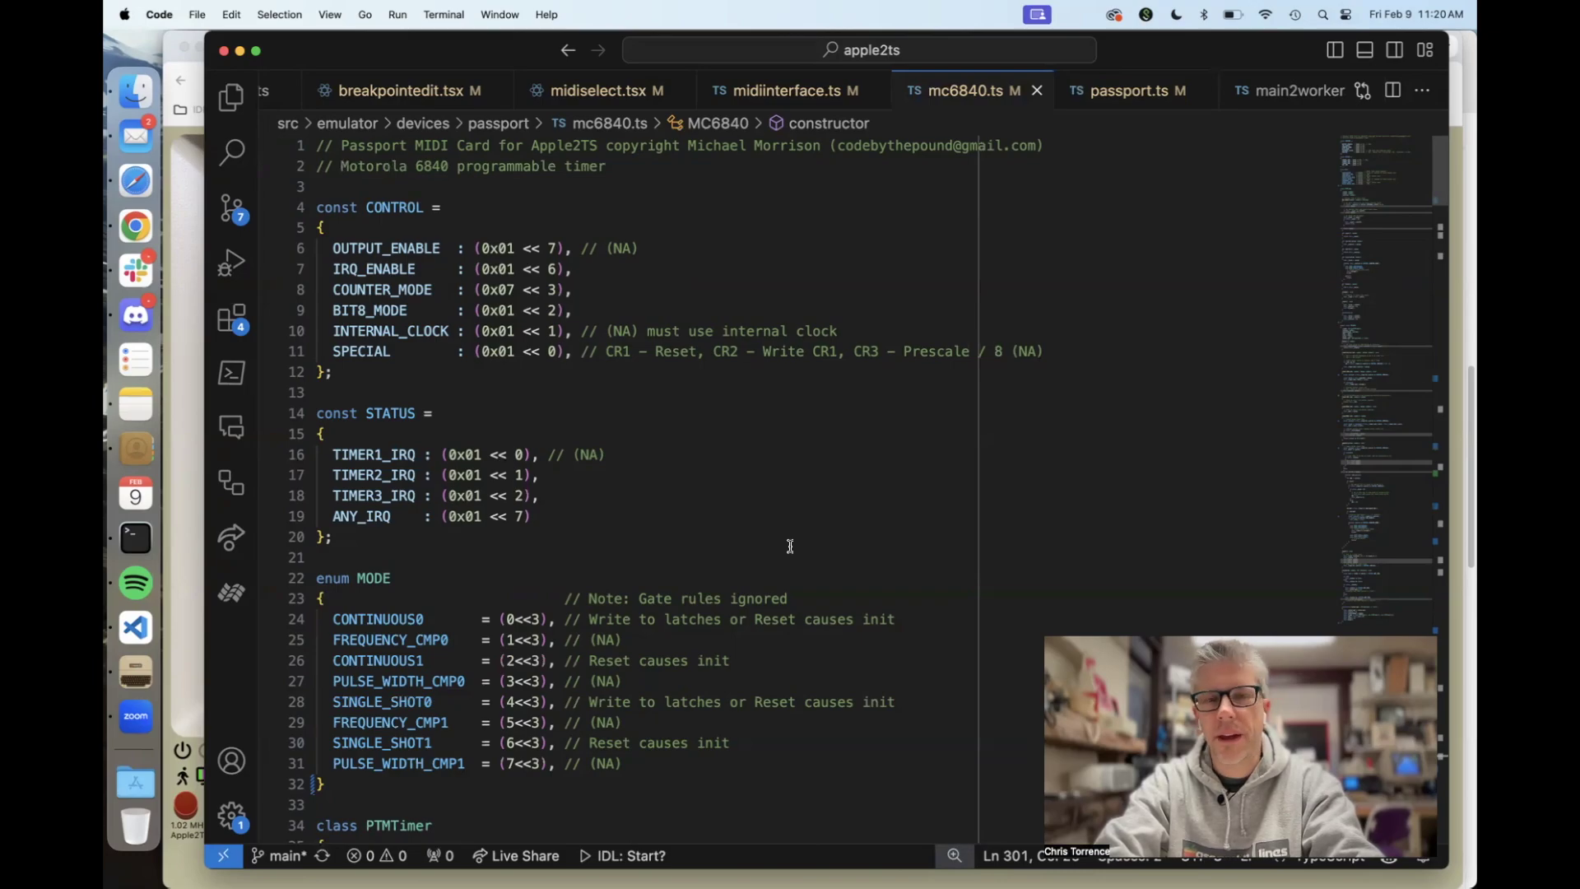
{"action": "left_click", "coordinate": [769, 92]}
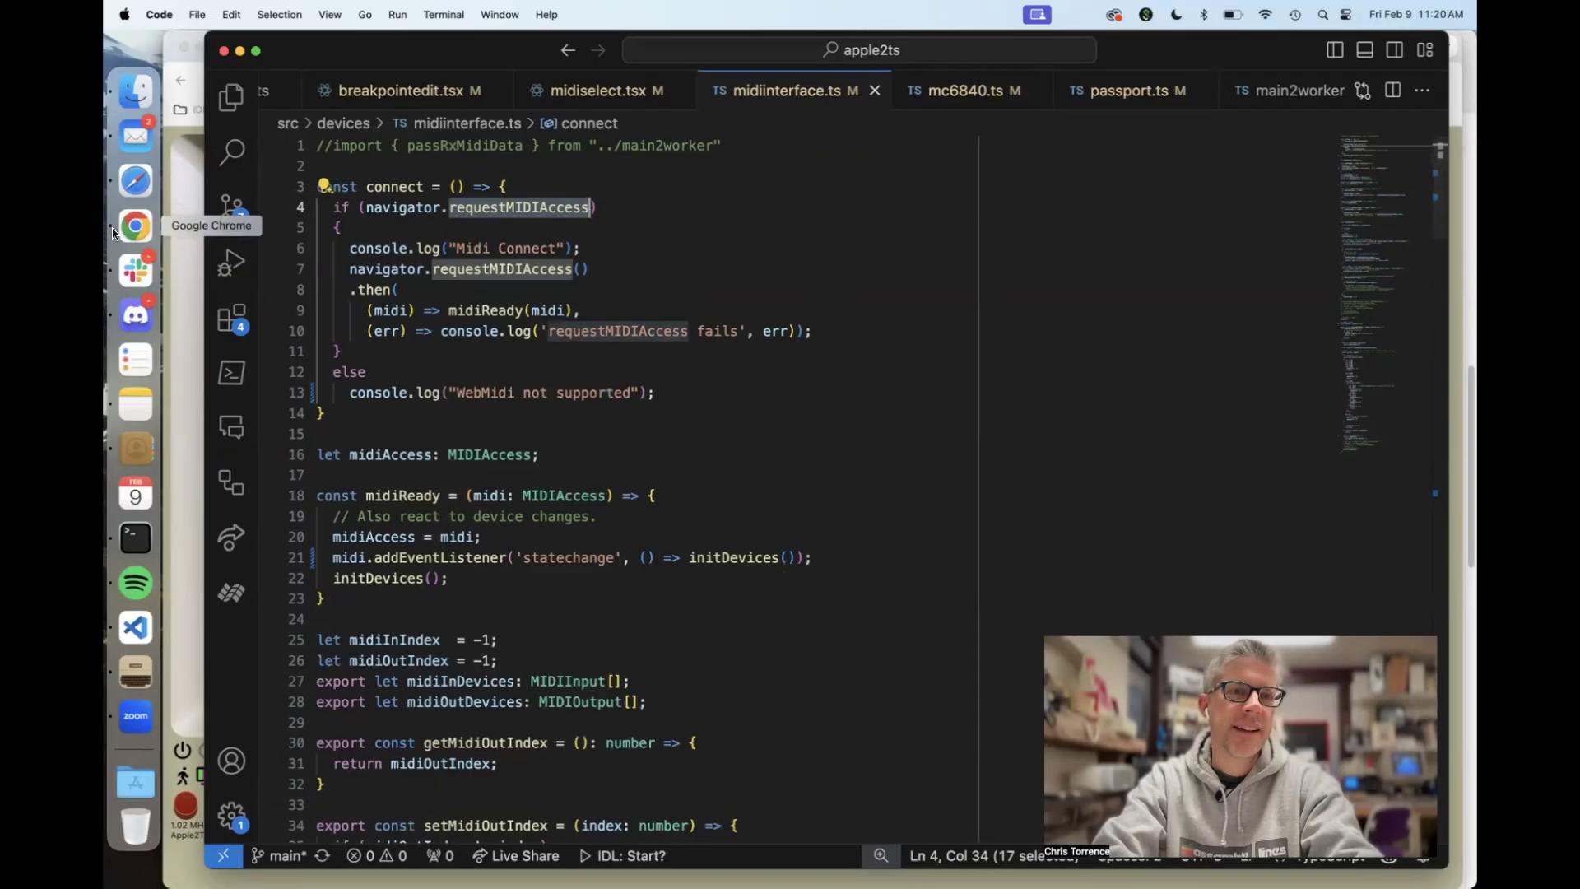
{"action": "left_click", "coordinate": [136, 226]}
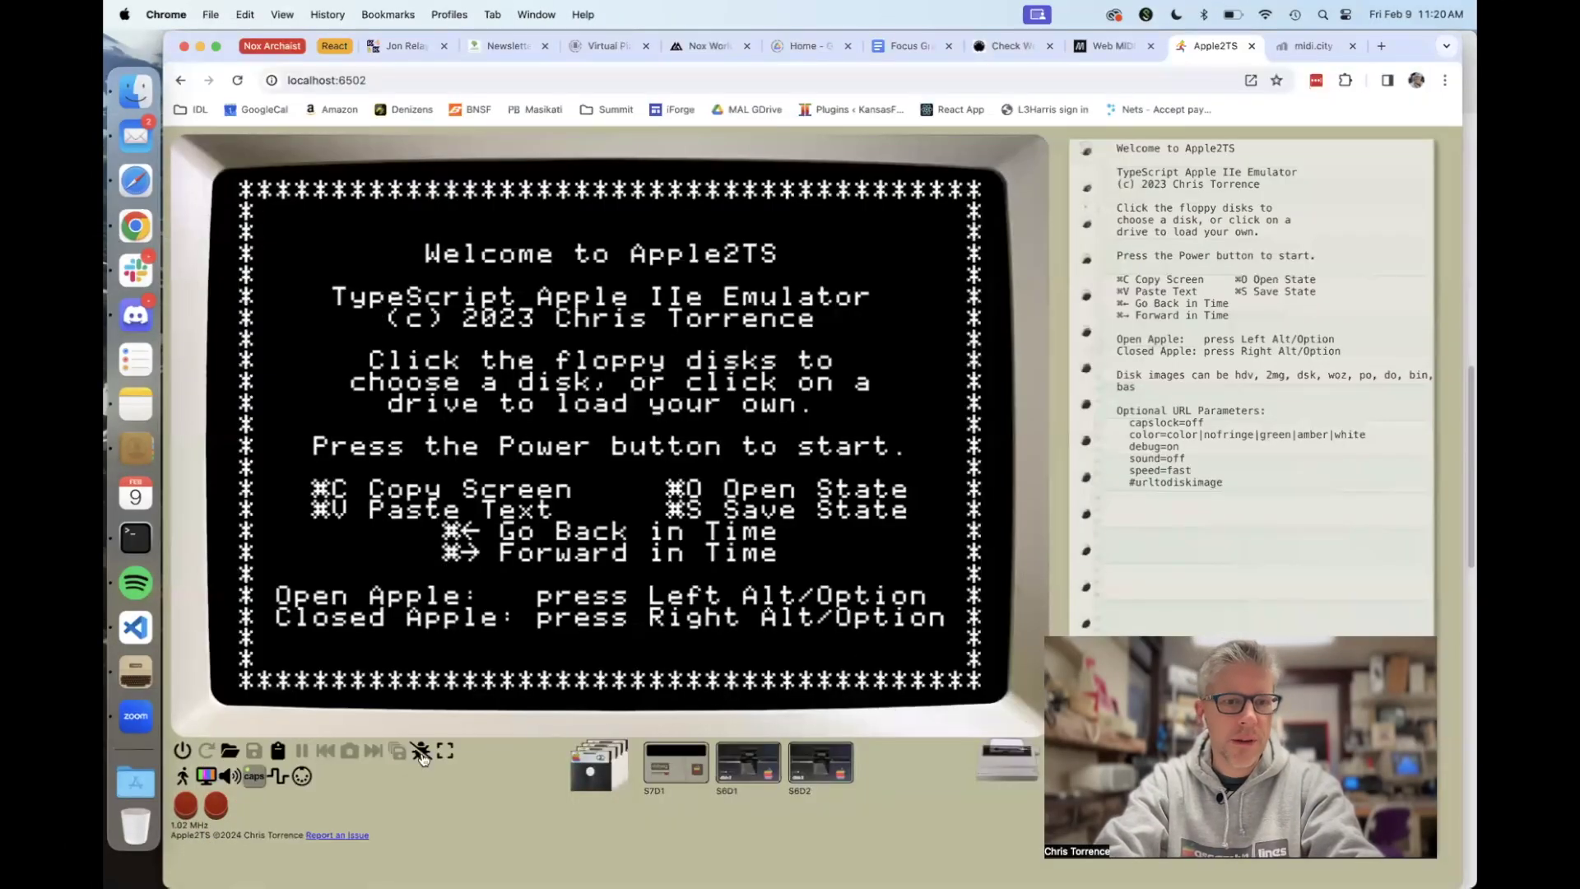
{"action": "left_click", "coordinate": [302, 778]}
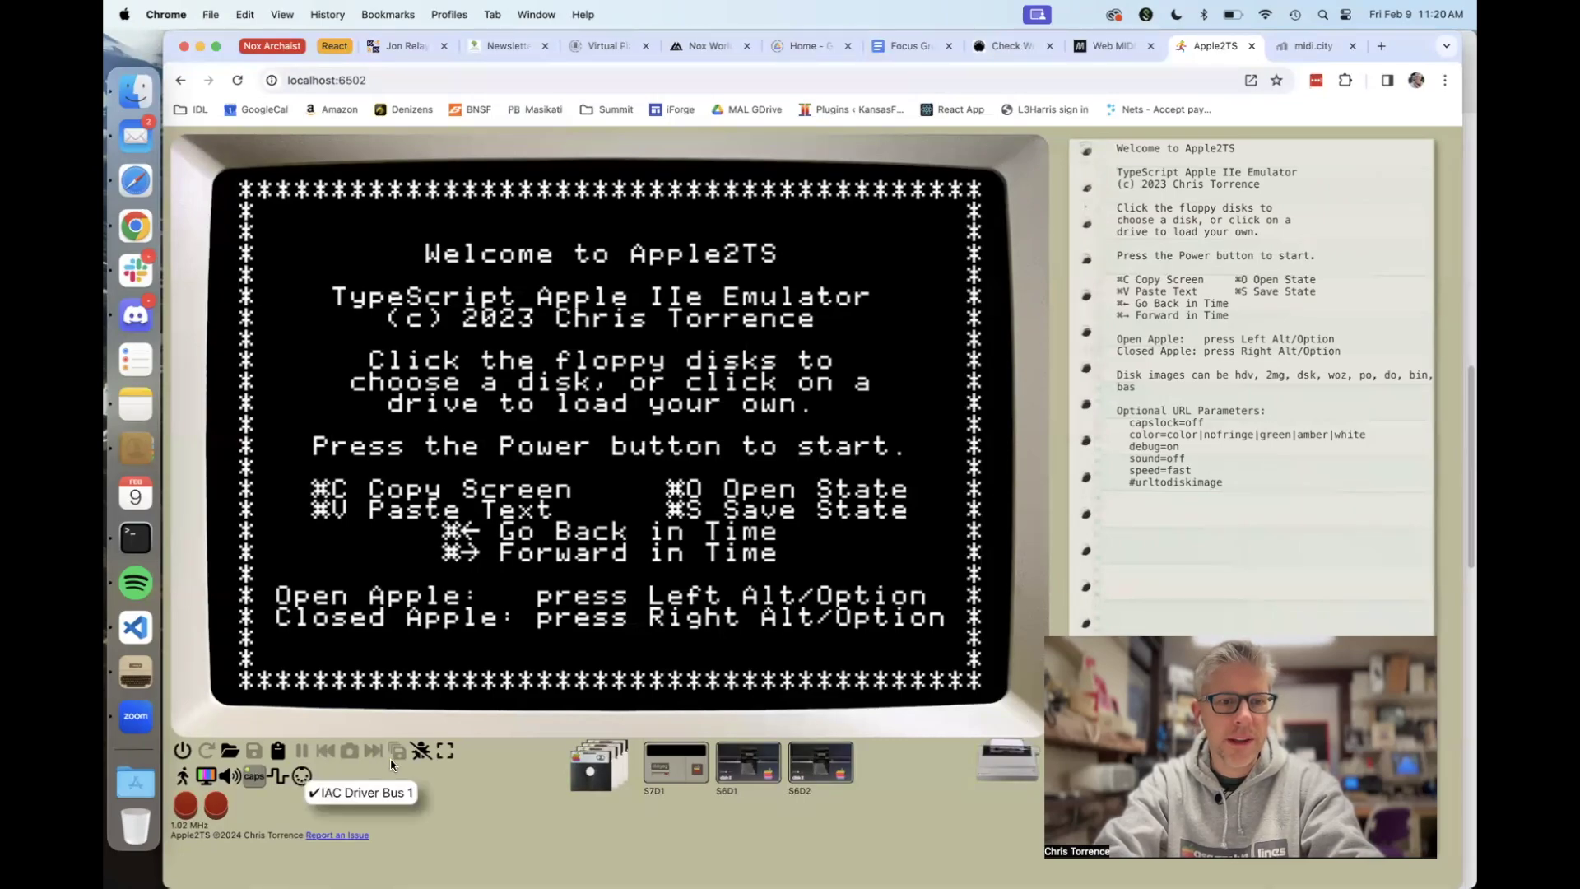
{"action": "left_click", "coordinate": [468, 793]}
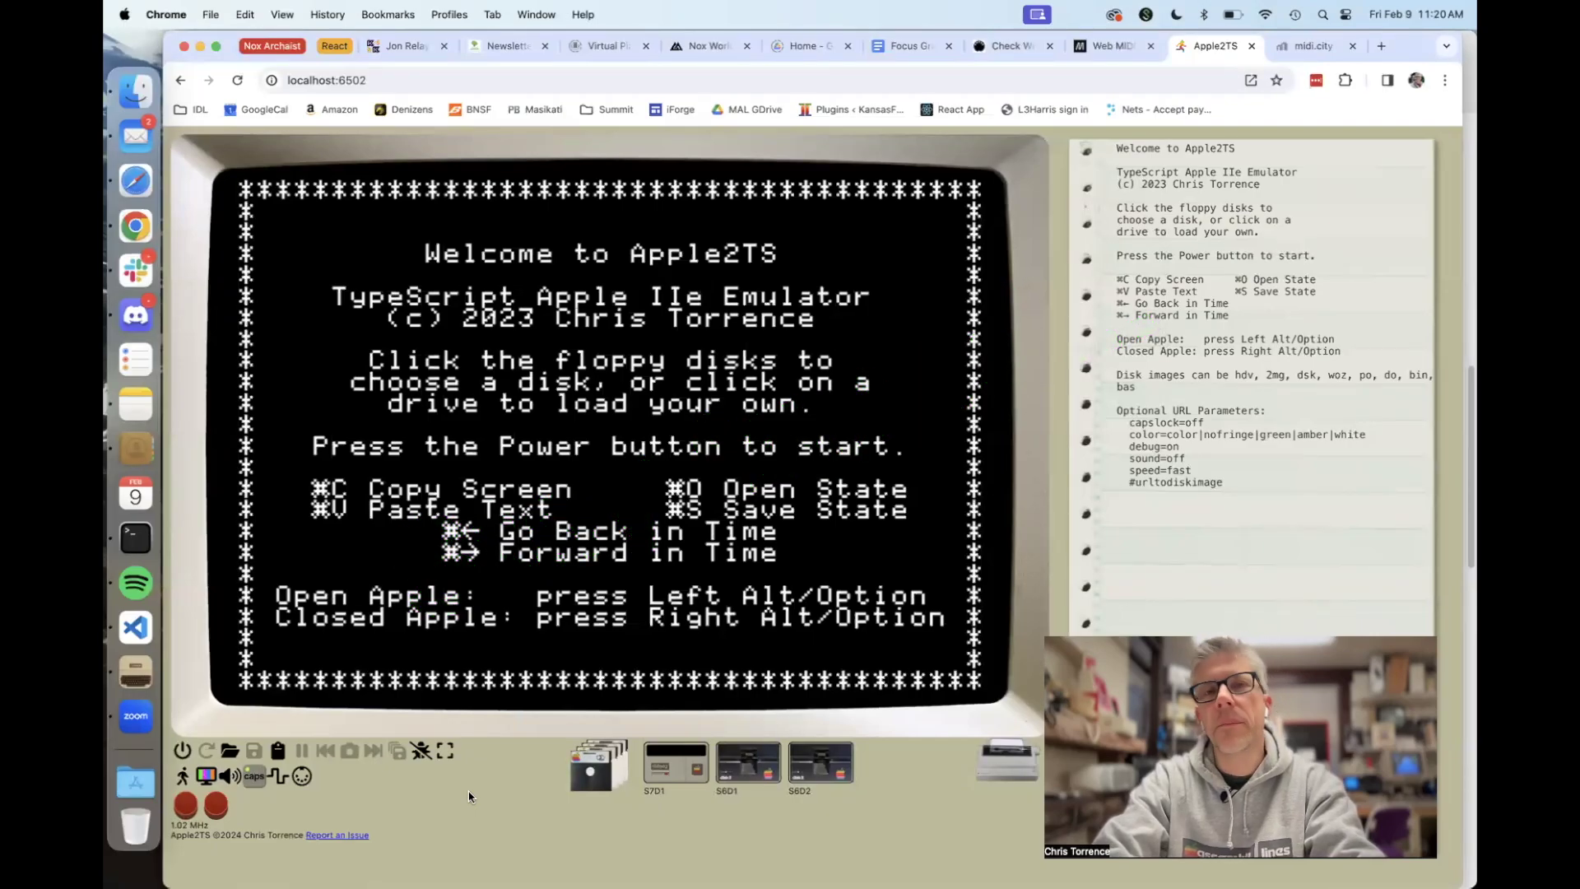
{"action": "left_click", "coordinate": [1322, 14]}
{"action": "type", "text": "m"}
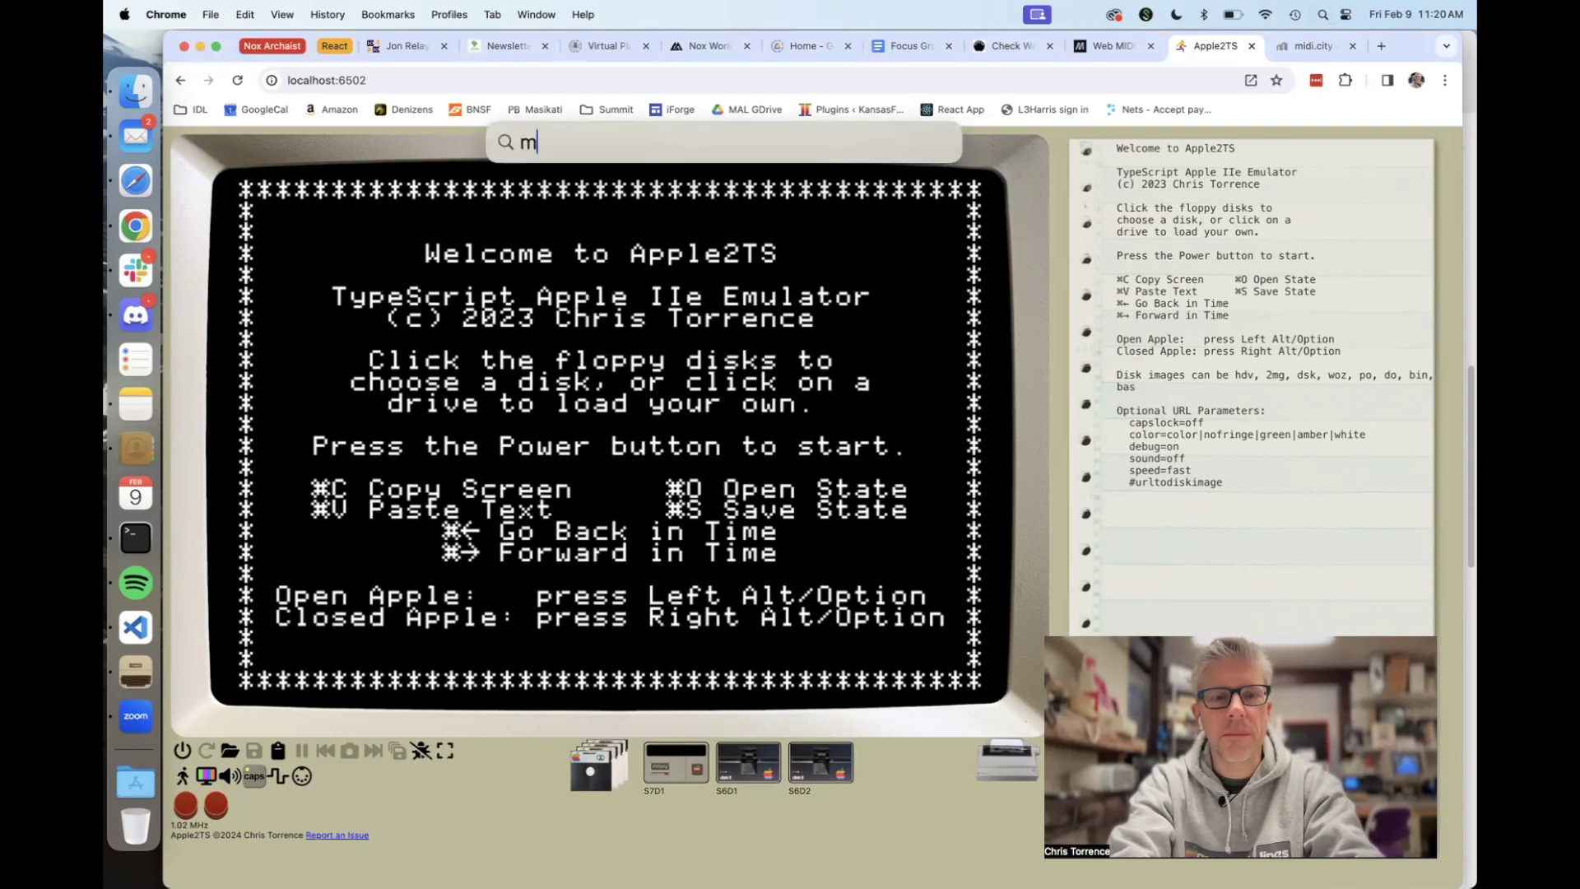
{"action": "type", "text": "idi"}
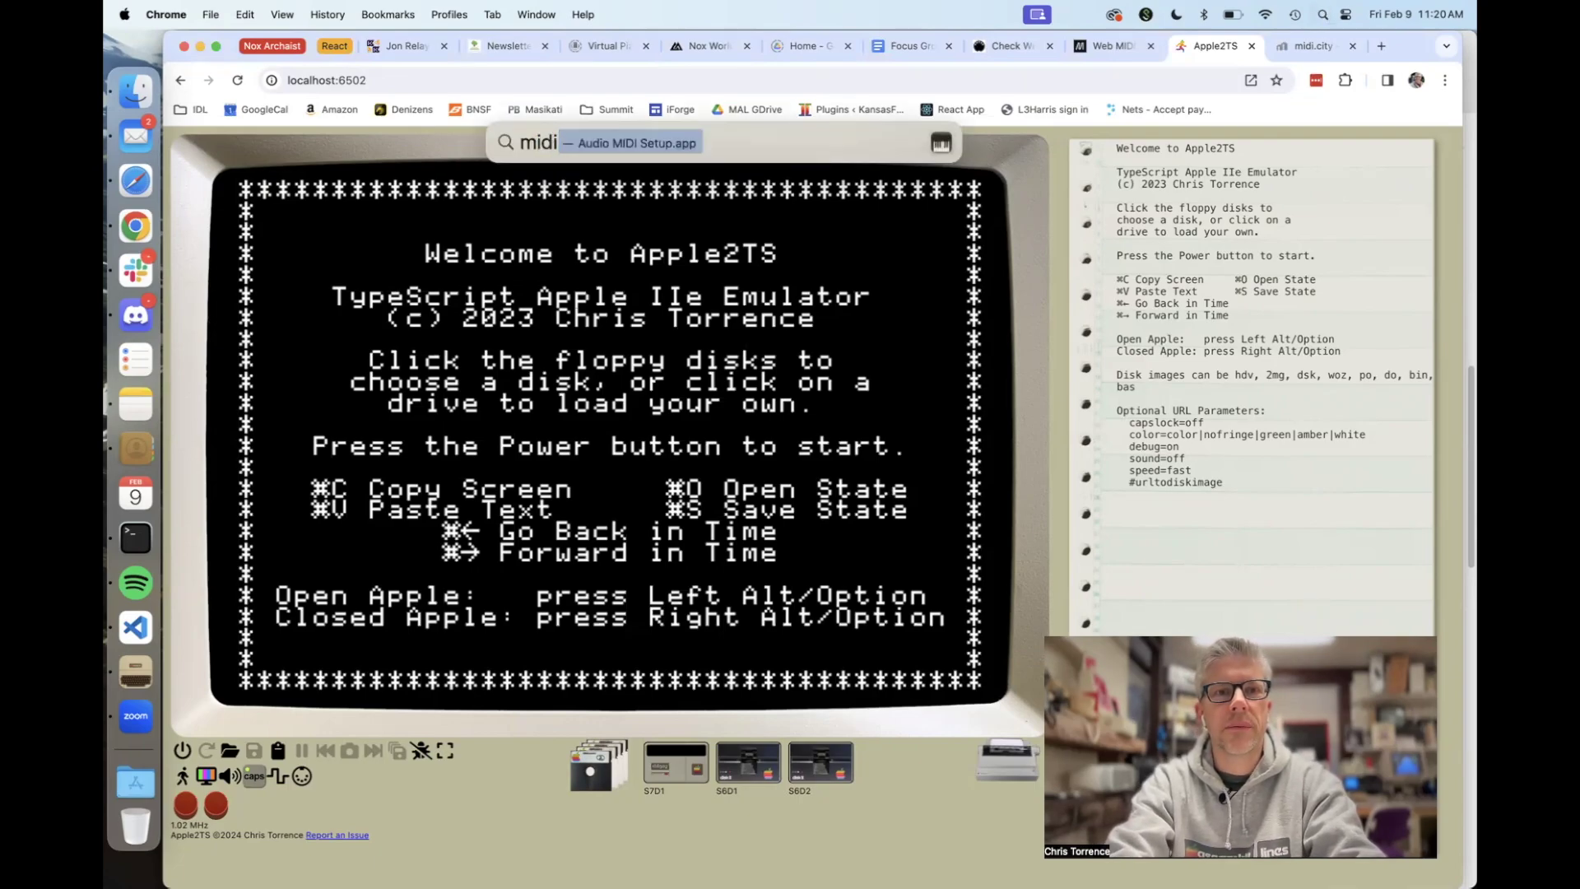
{"action": "key", "text": "Return"}
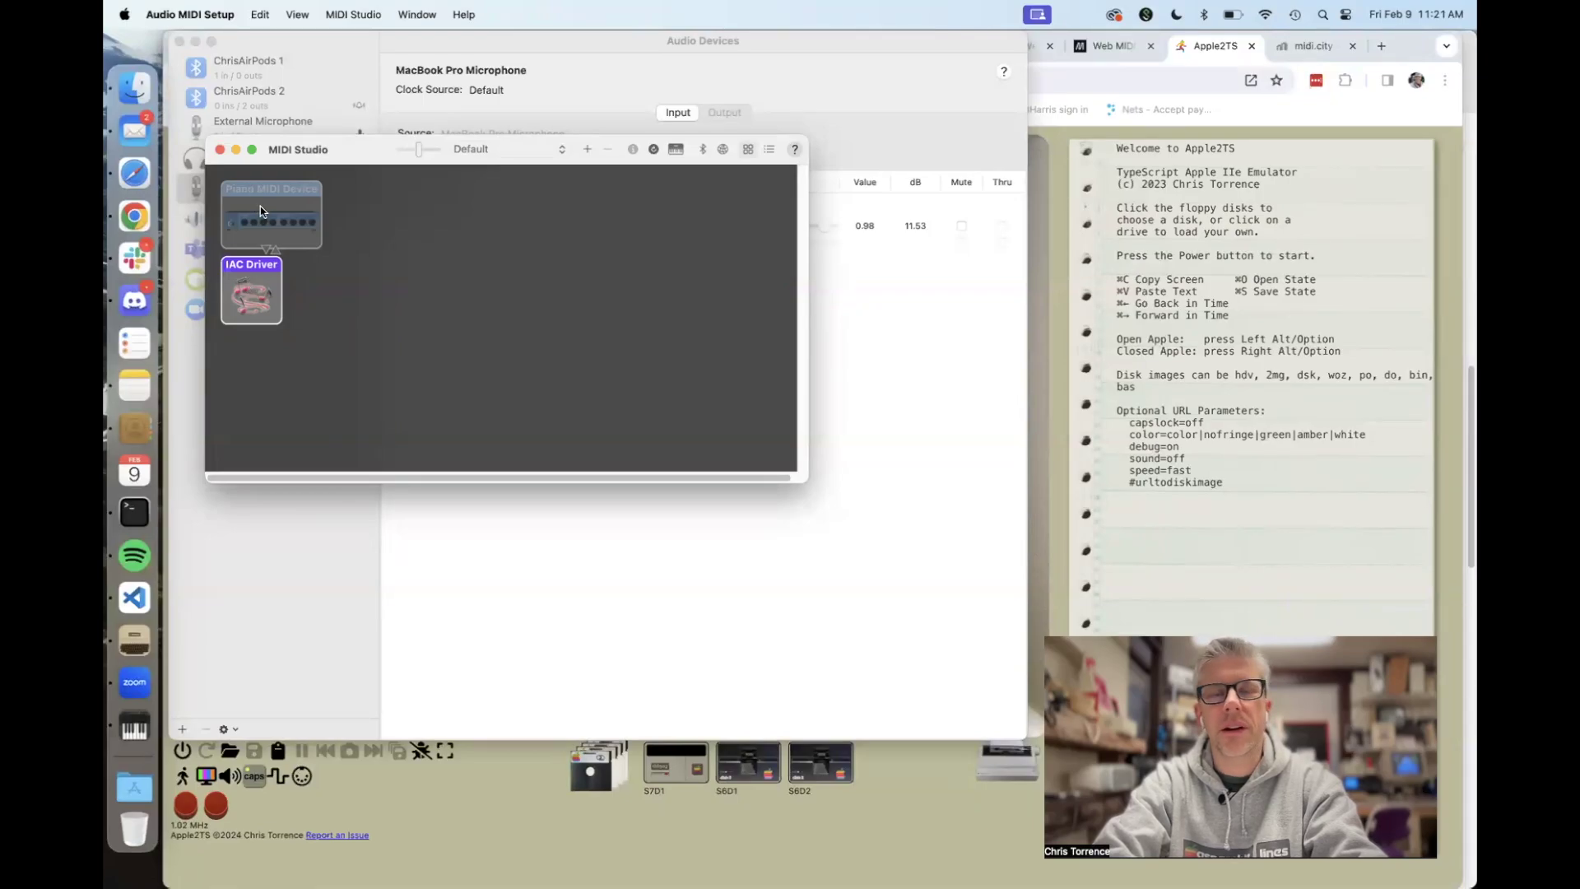
{"action": "double_click", "coordinate": [254, 271]}
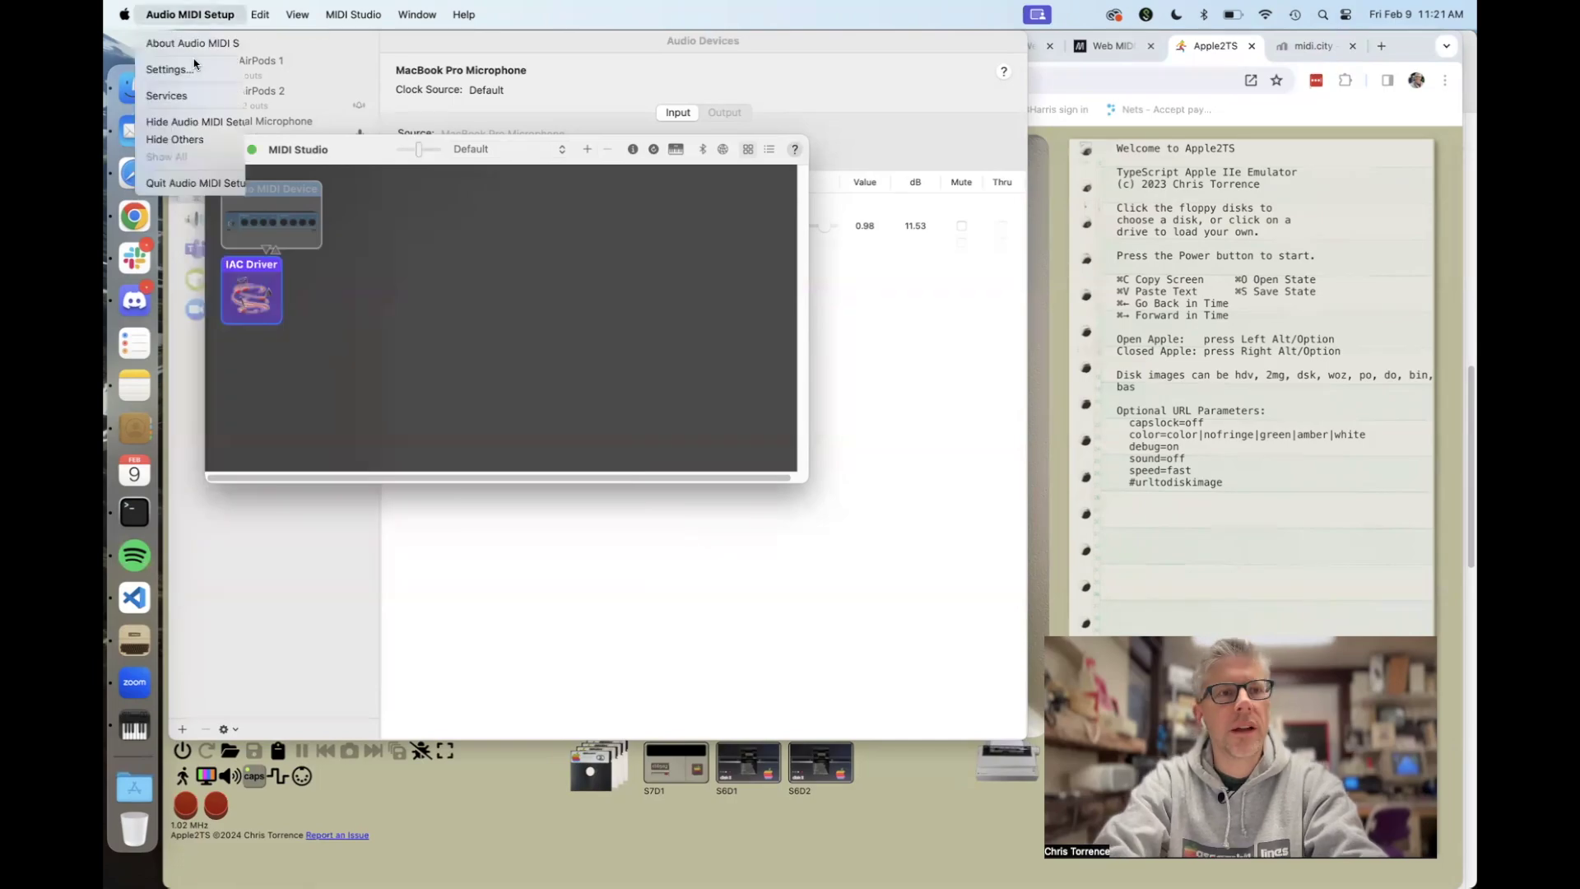
{"action": "left_click", "coordinate": [189, 14]}
{"action": "left_click", "coordinate": [205, 183]}
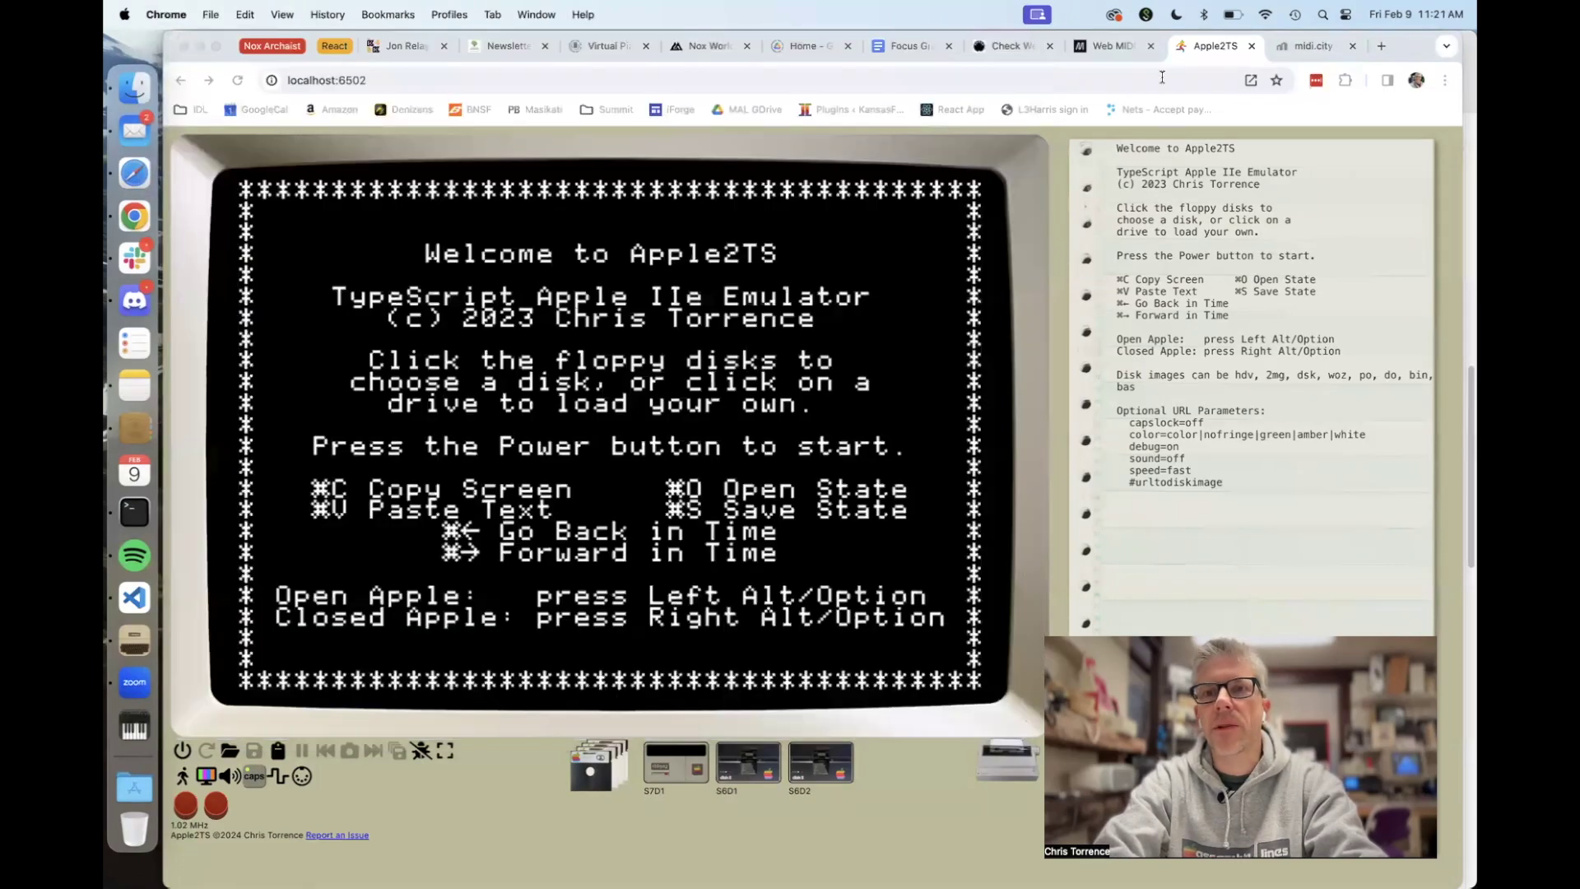
{"action": "left_click", "coordinate": [1018, 49]}
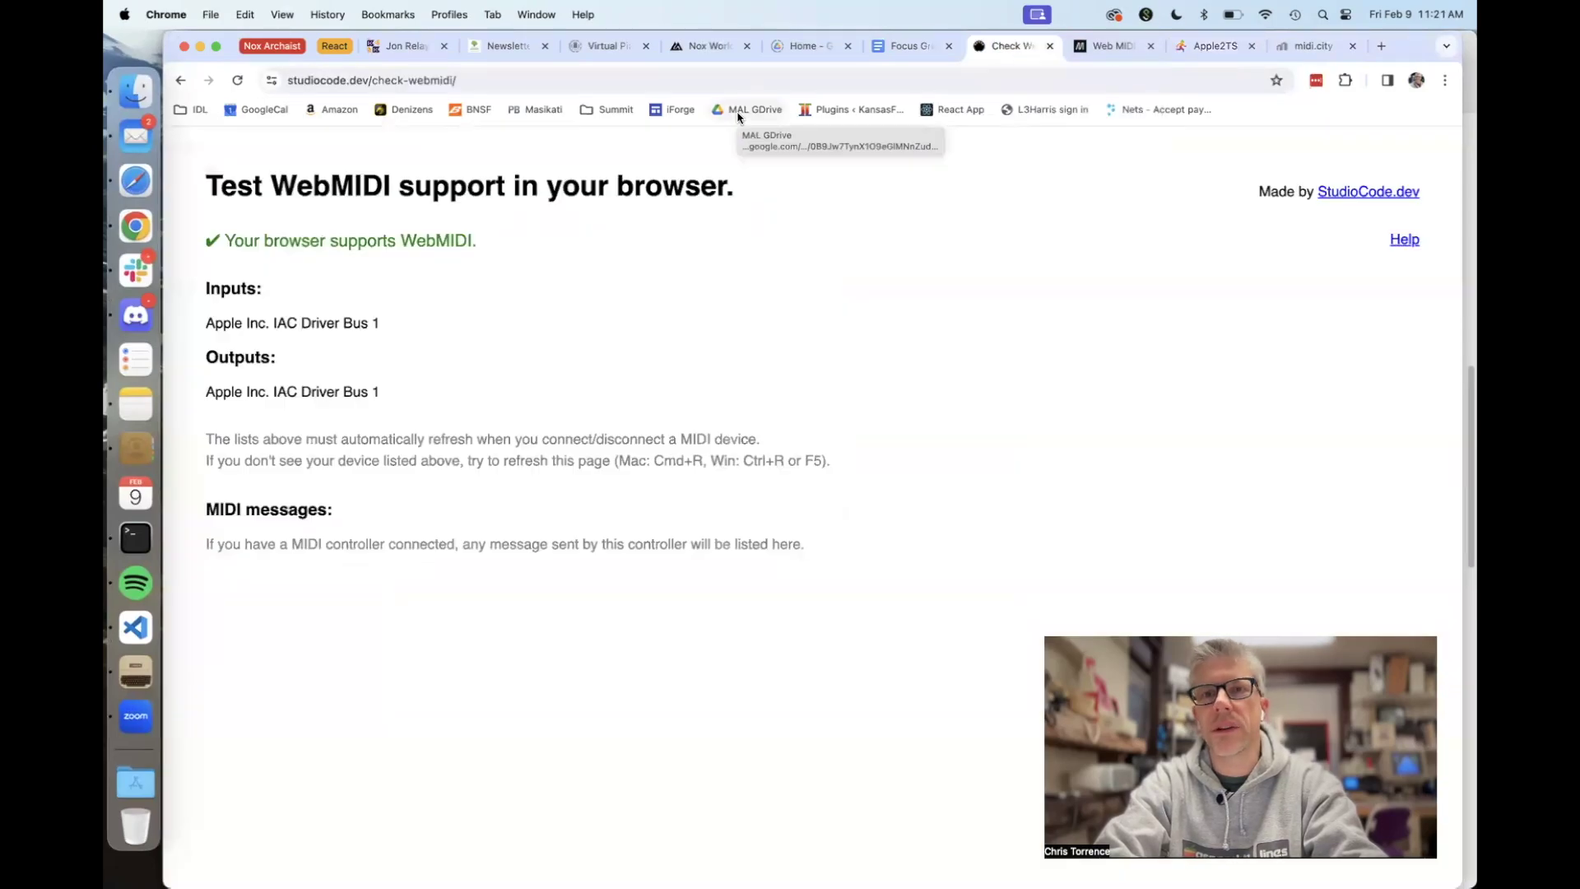
{"action": "left_click", "coordinate": [237, 80]}
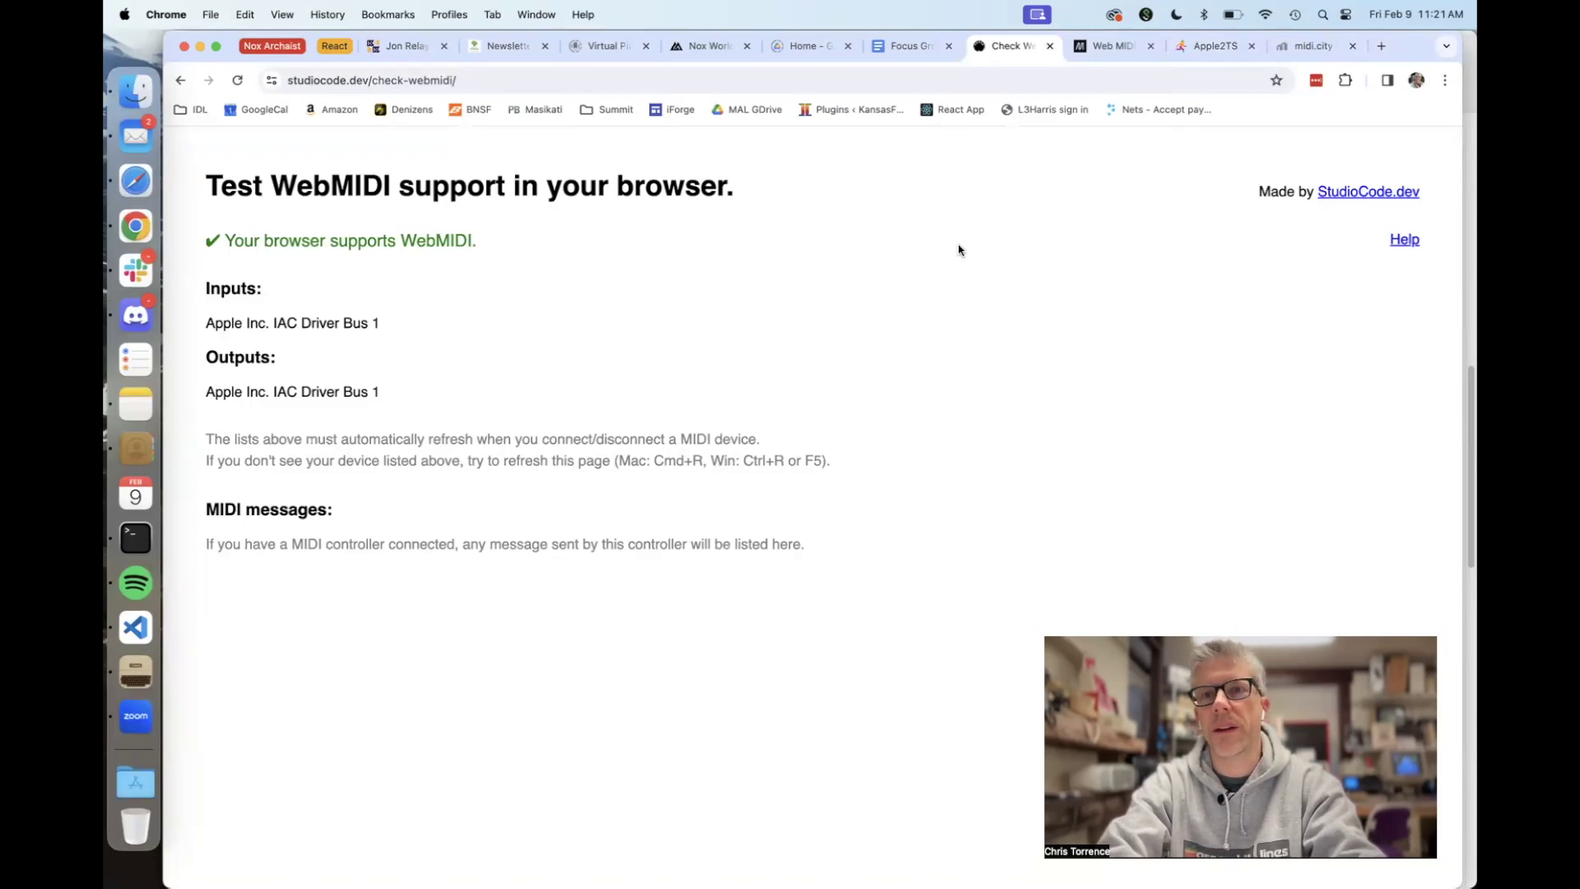
{"action": "left_click", "coordinate": [1205, 49]}
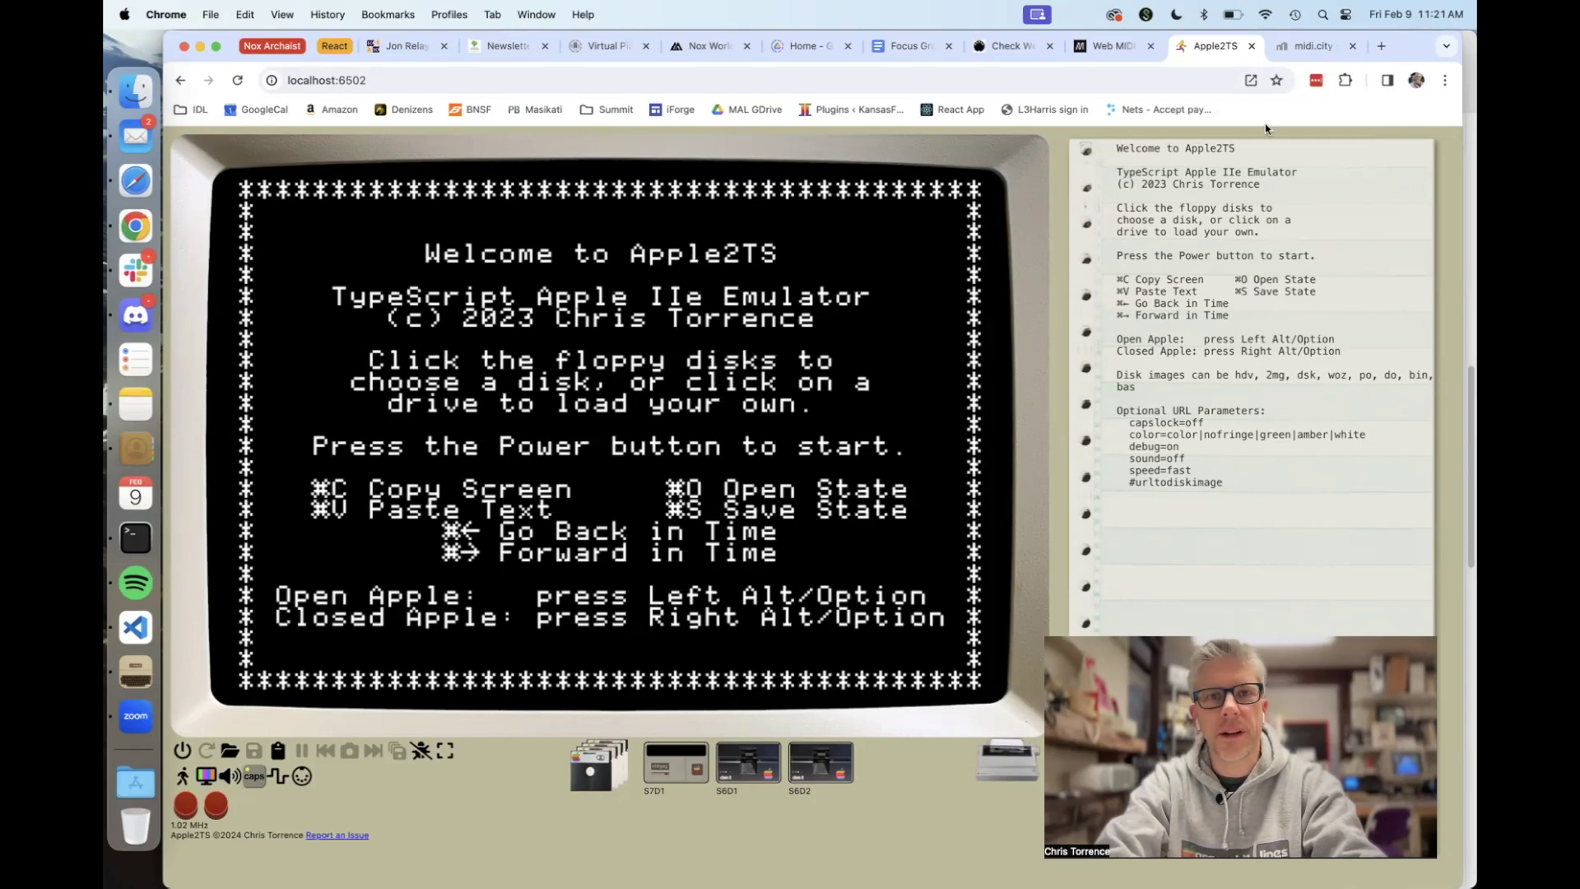
{"action": "left_click", "coordinate": [1294, 55]}
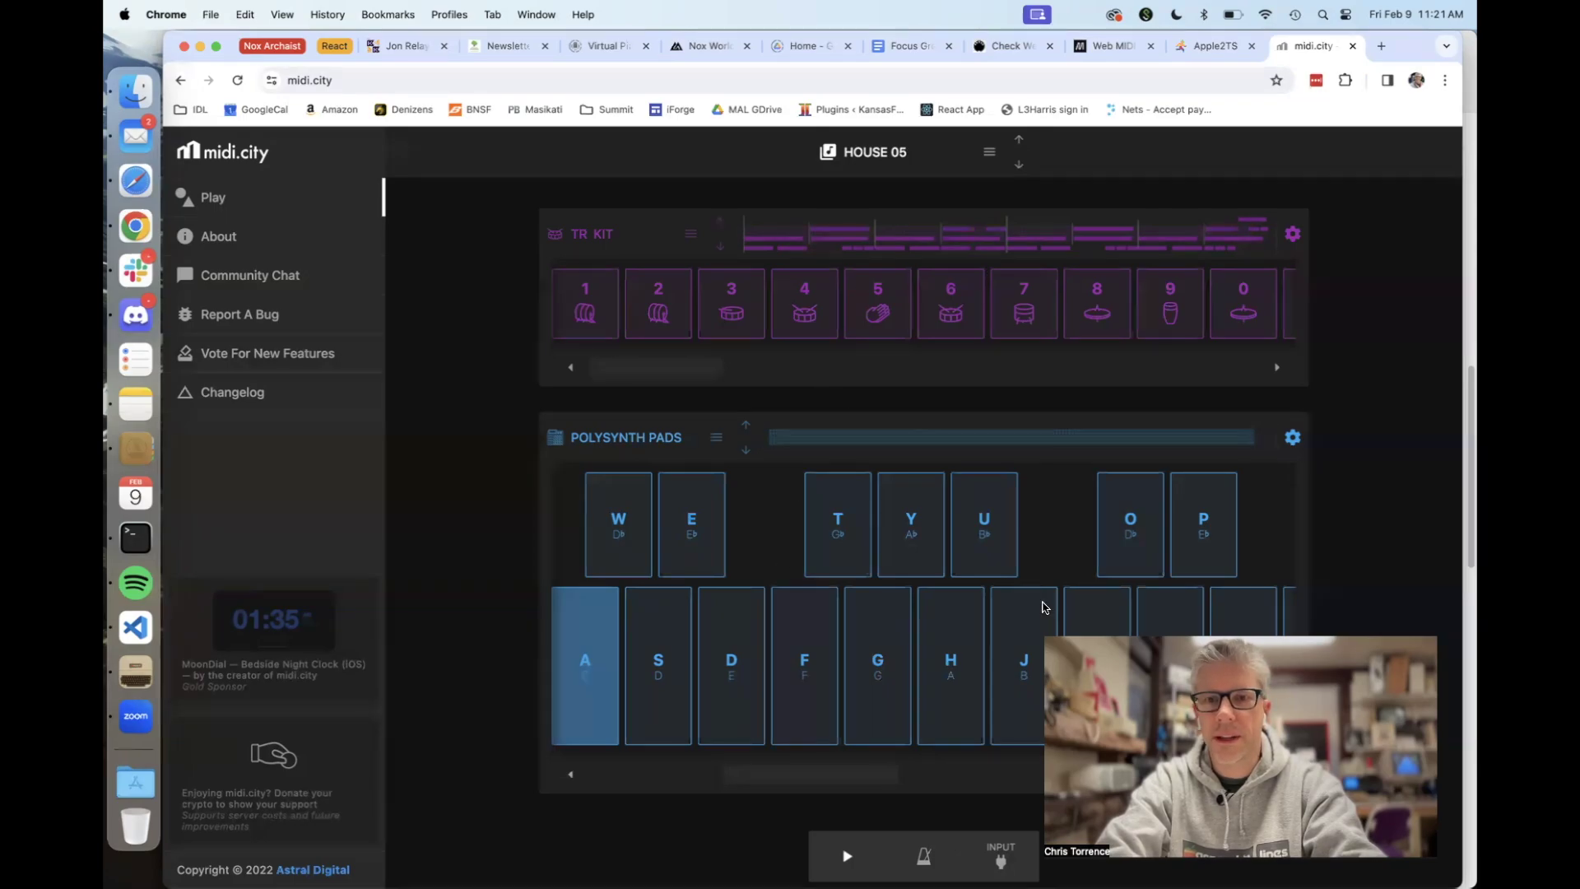
- Switch to the Apple2TS tab and bring up the disk image list to pick Ultima V
{"action": "left_click", "coordinate": [1209, 50]}
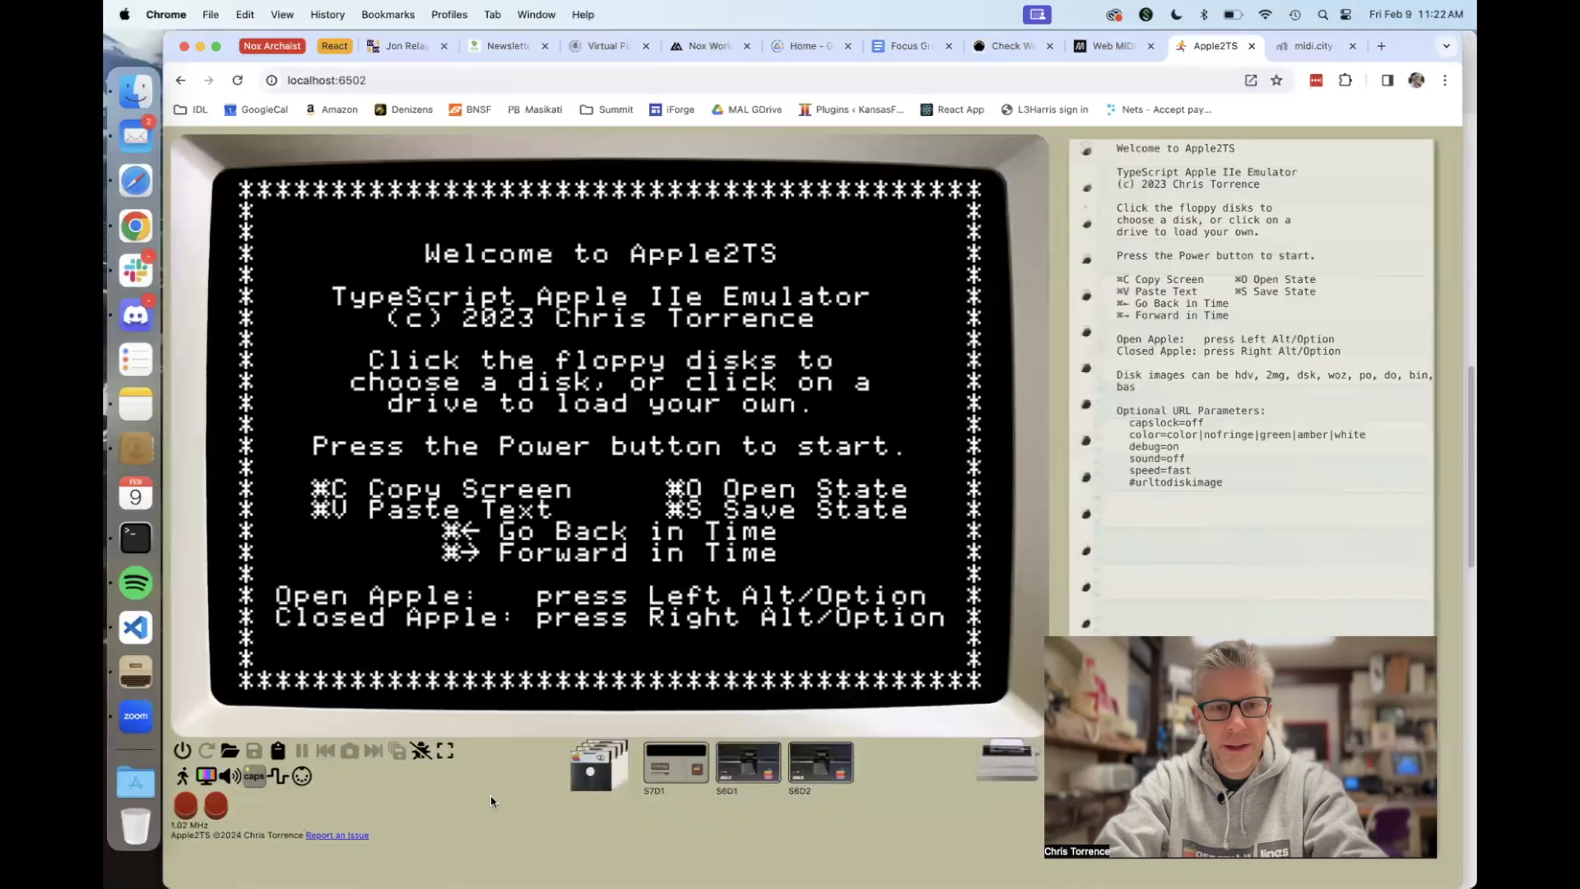
{"action": "left_click", "coordinate": [604, 758]}
- Boot Ultima V.hdv and reach Change Music Configuration through Activate Music
{"action": "left_click", "coordinate": [310, 676]}
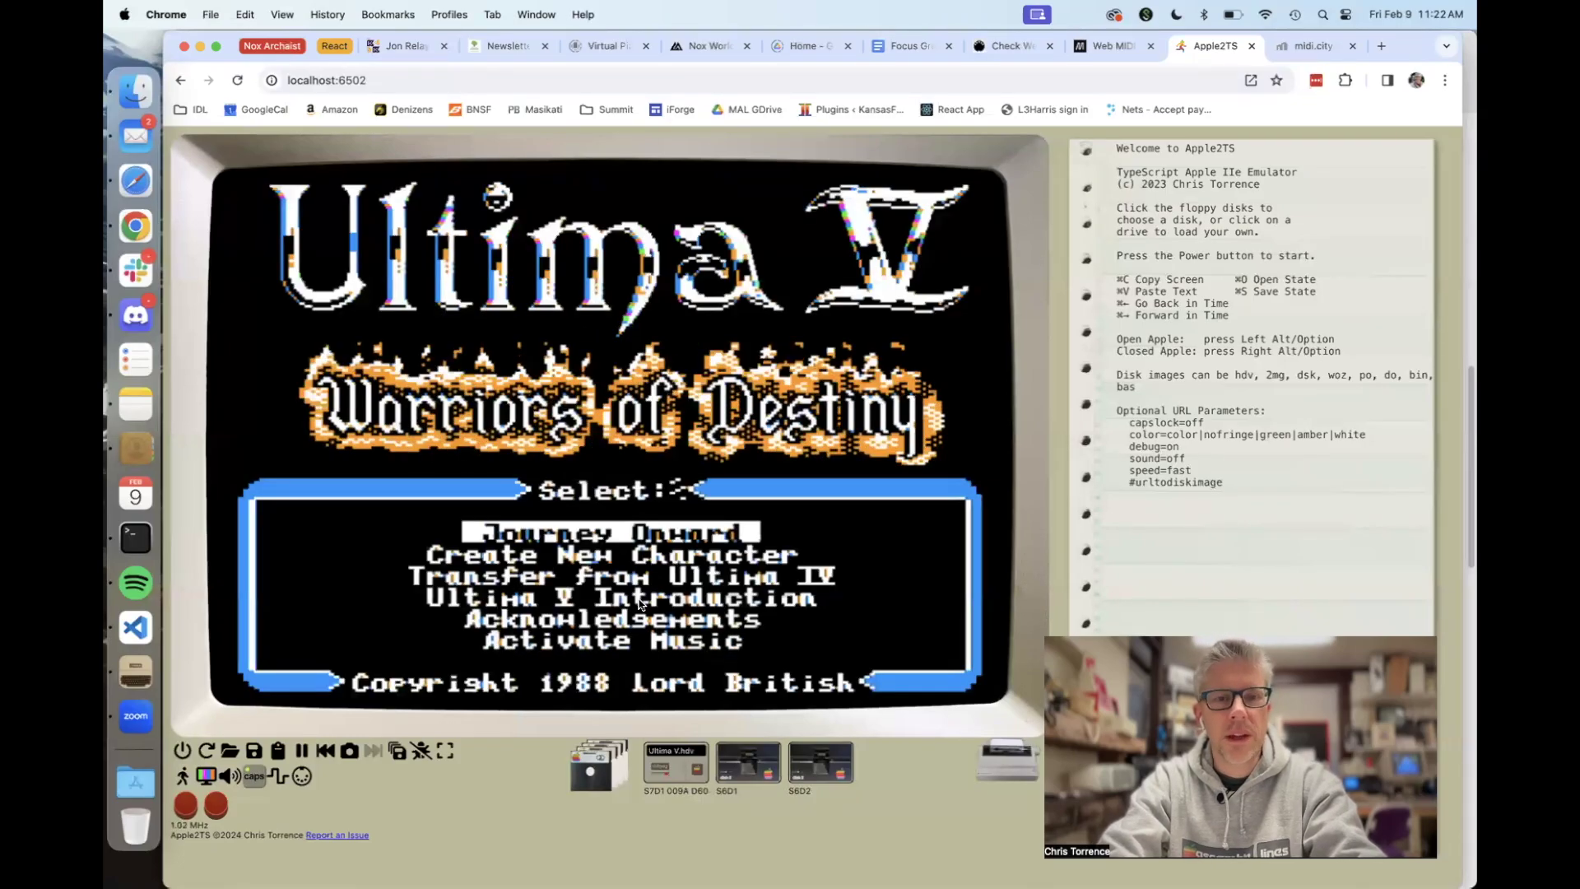
{"action": "key", "text": "Down"}
{"action": "key", "text": "Down"}
{"action": "key", "text": "Down"}
{"action": "key", "text": "Down"}
{"action": "key", "text": "Down"}
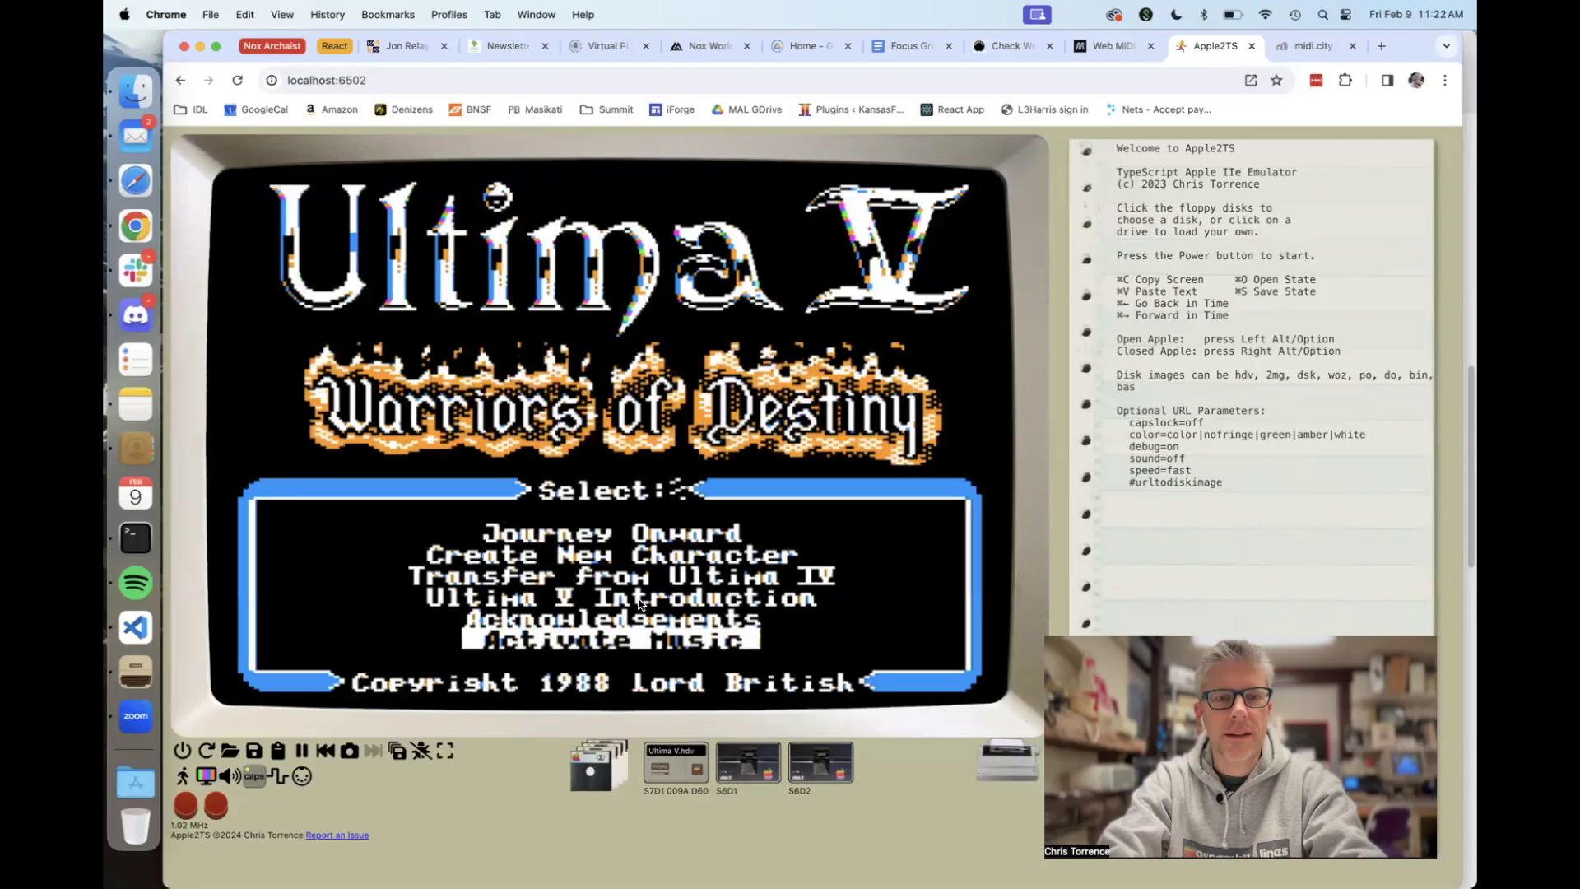
{"action": "key", "text": "Return"}
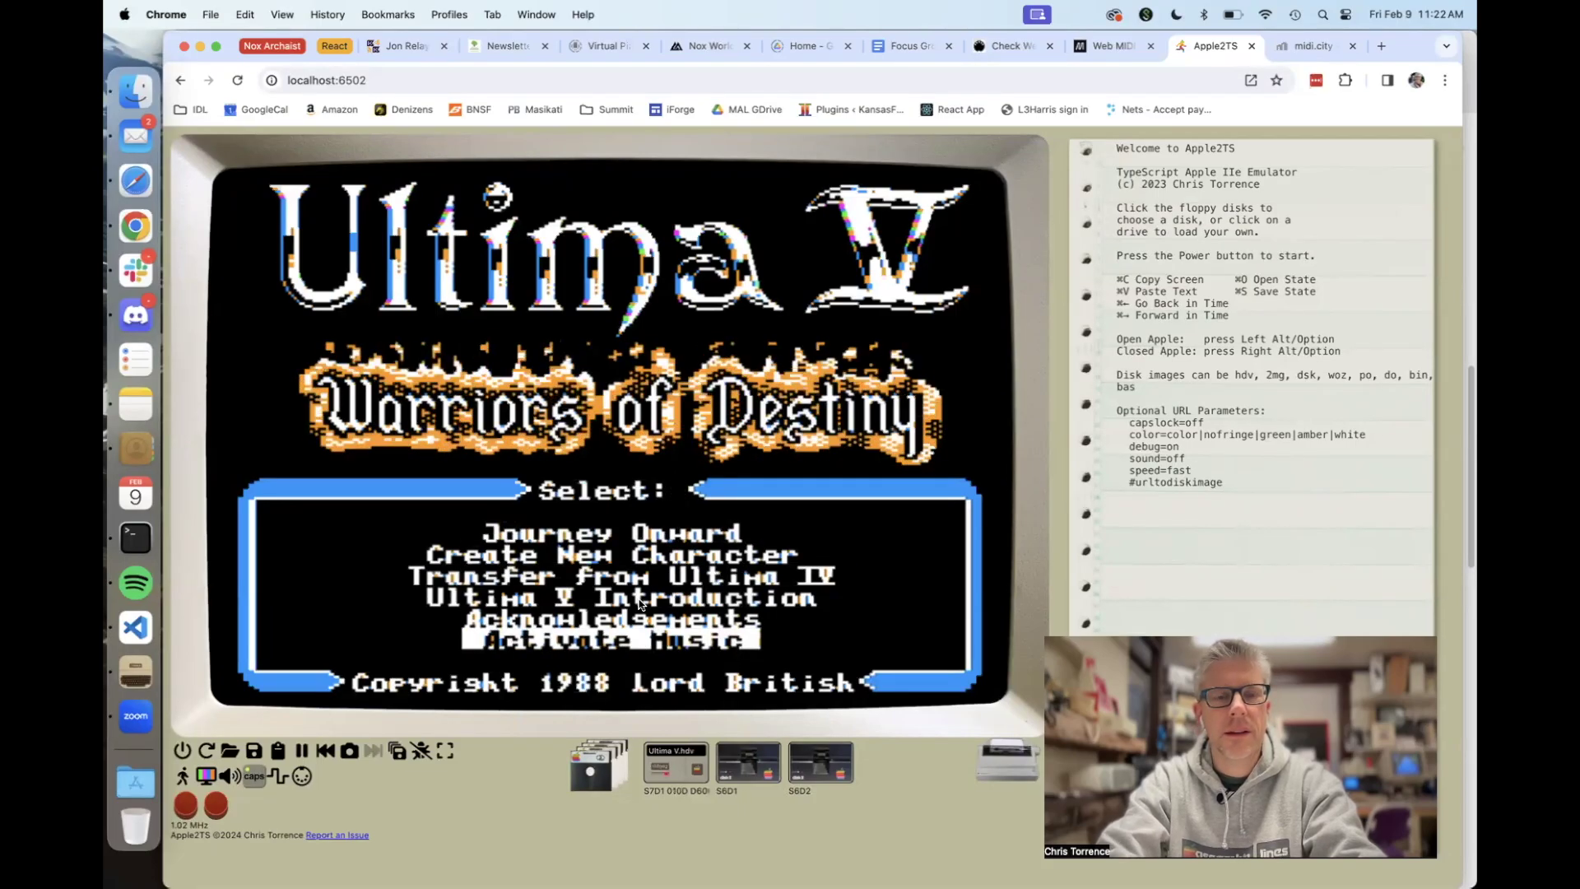
{"action": "key", "text": "Down"}
{"action": "key", "text": "Down"}
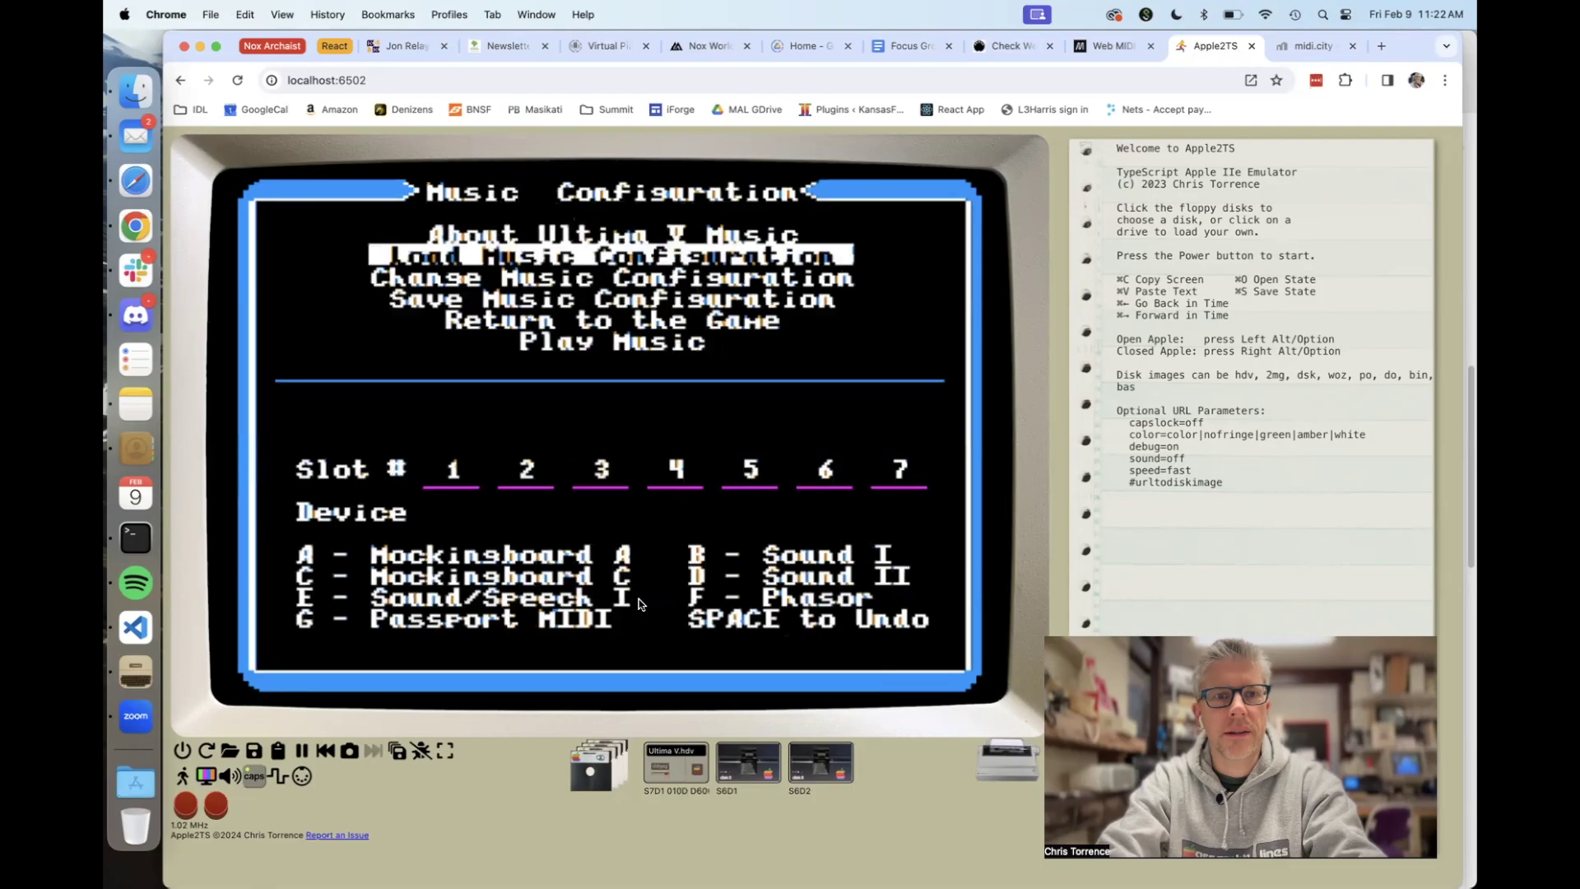
{"action": "key", "text": "Return"}
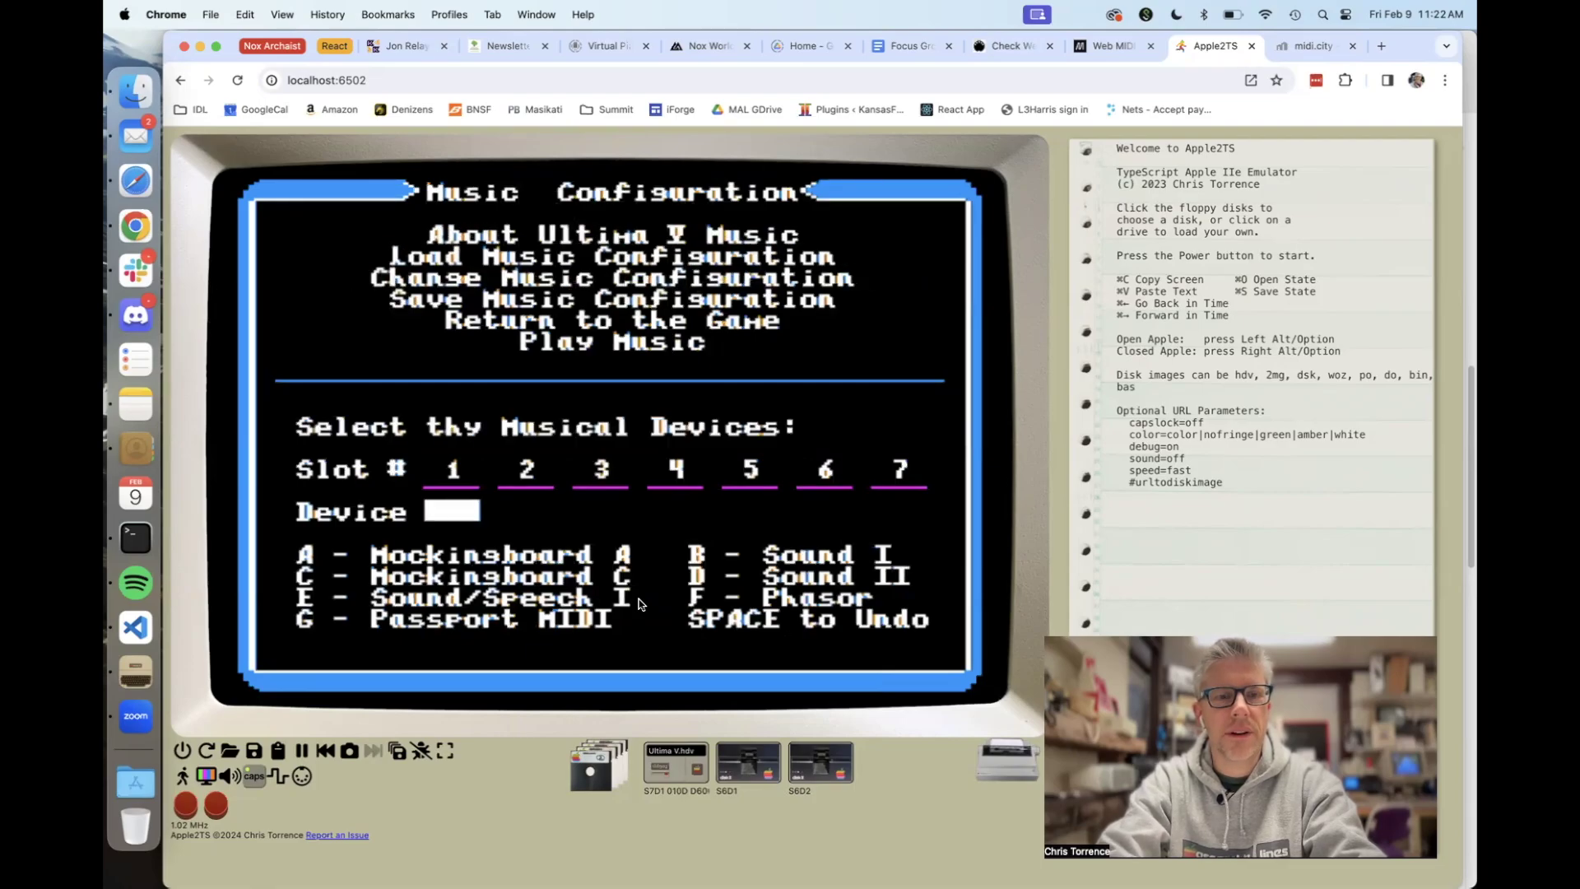
- Leave slot 1 empty and assign Passport MIDI (G) to slot 2
{"action": "key", "text": "Return"}
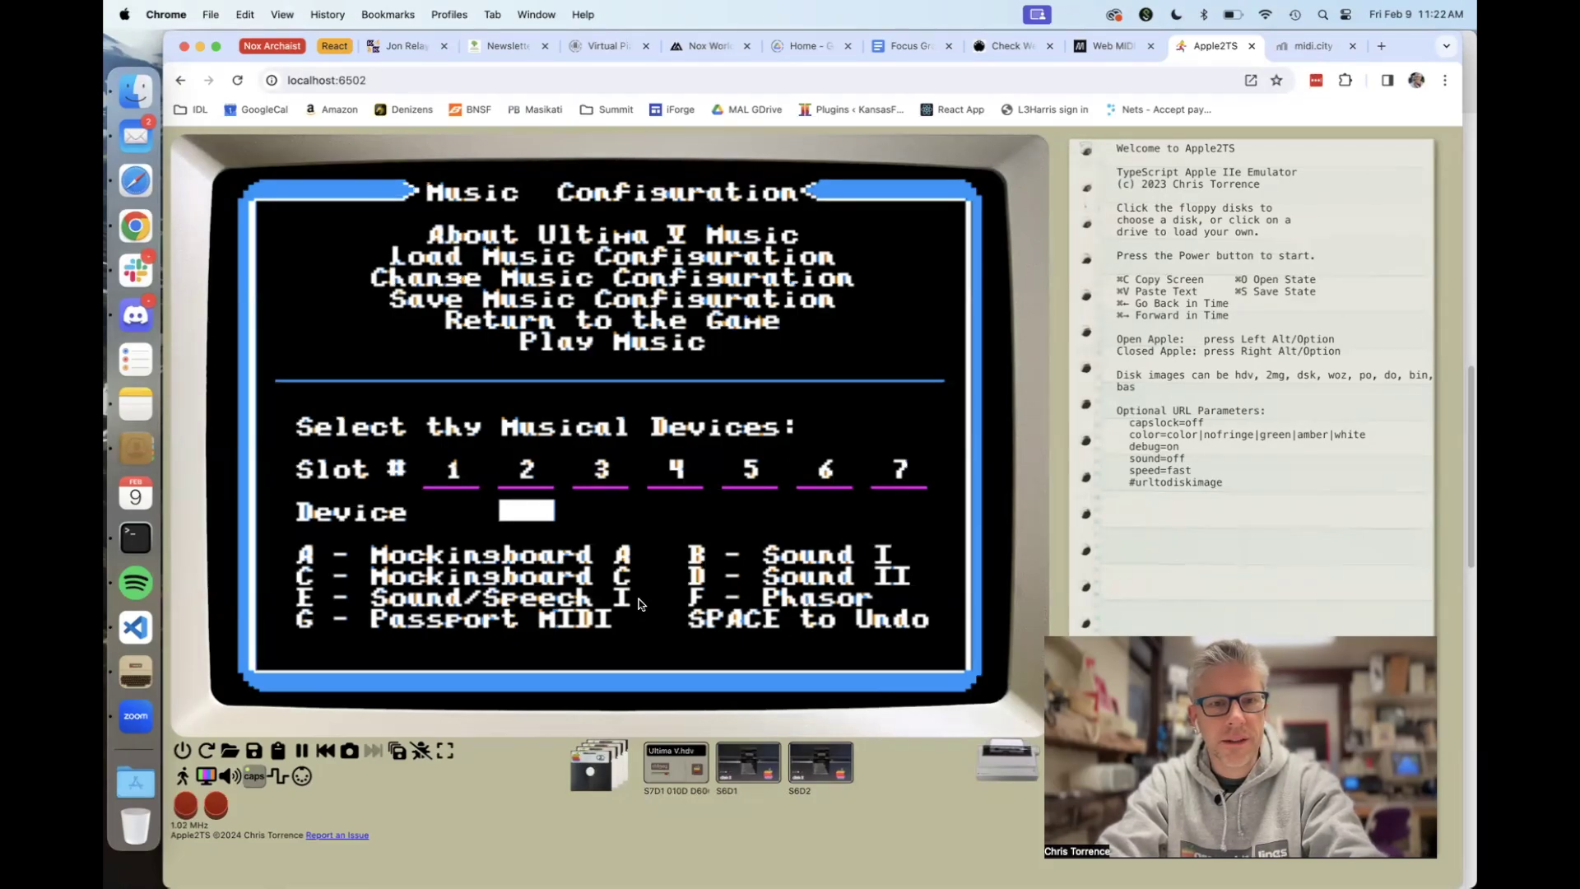
{"action": "key", "text": "g"}
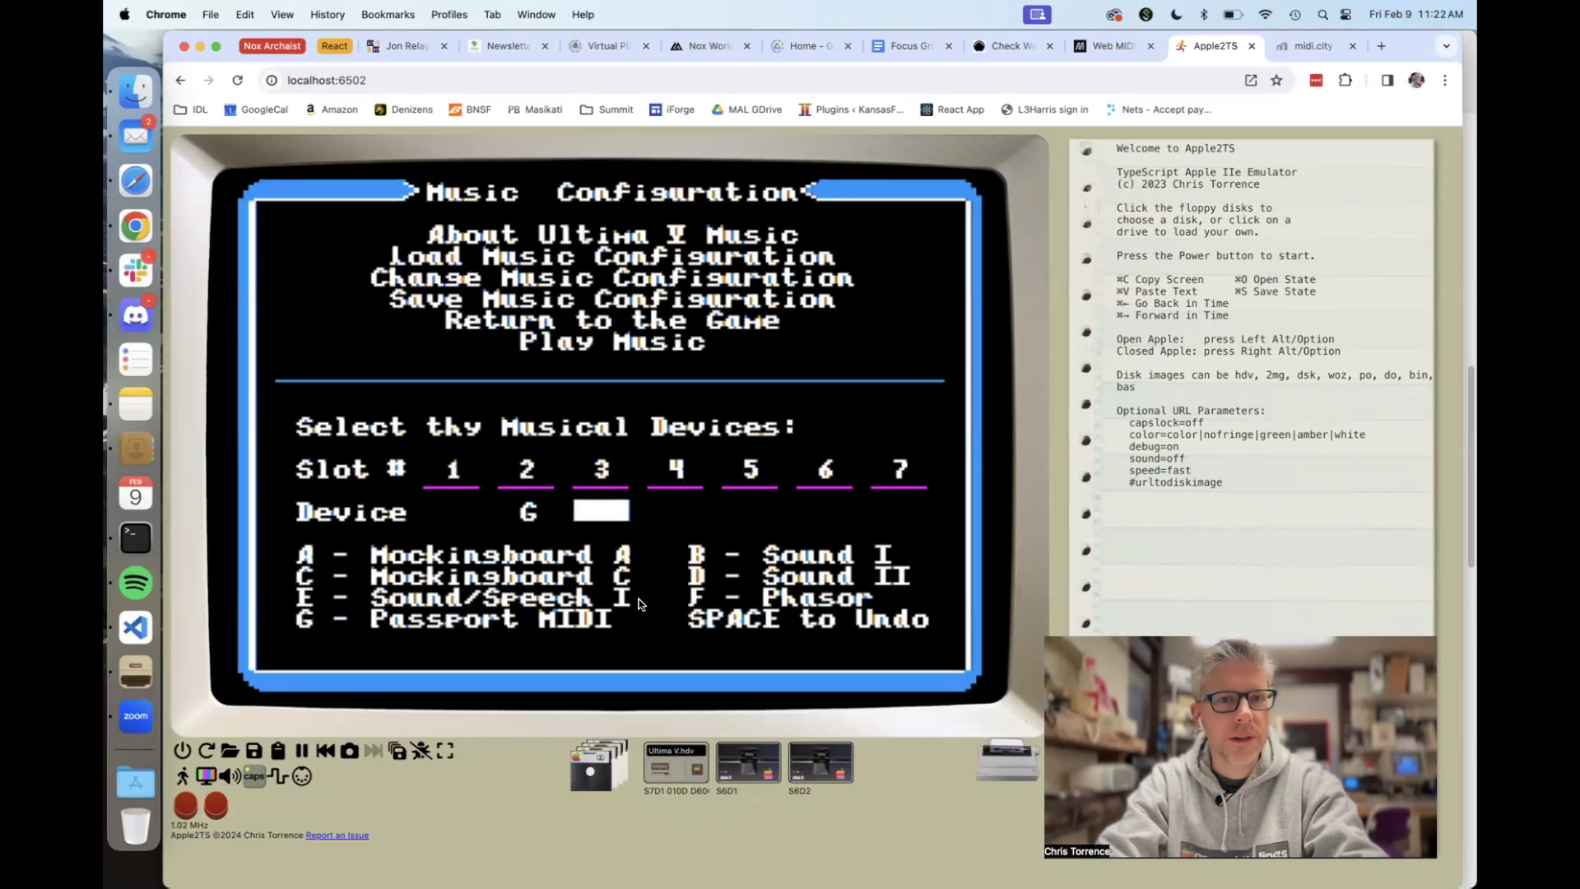
{"action": "key", "text": "space"}
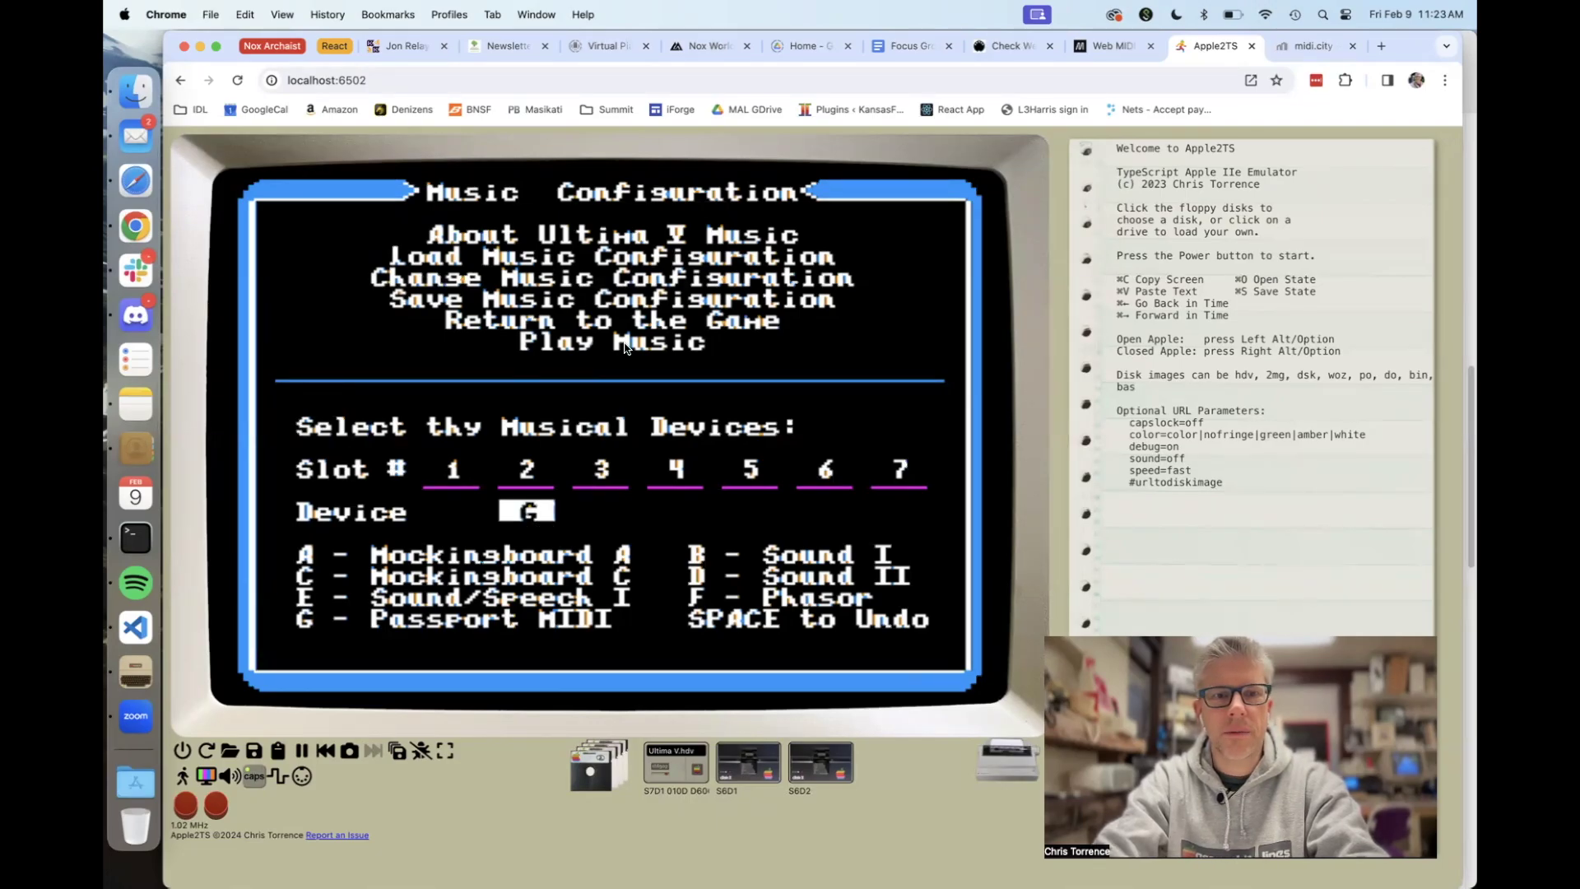
- Accept MIDI channel 1 and 8 voices on the MIDI Information screen, then go to midi.city
{"action": "key", "text": "Return"}
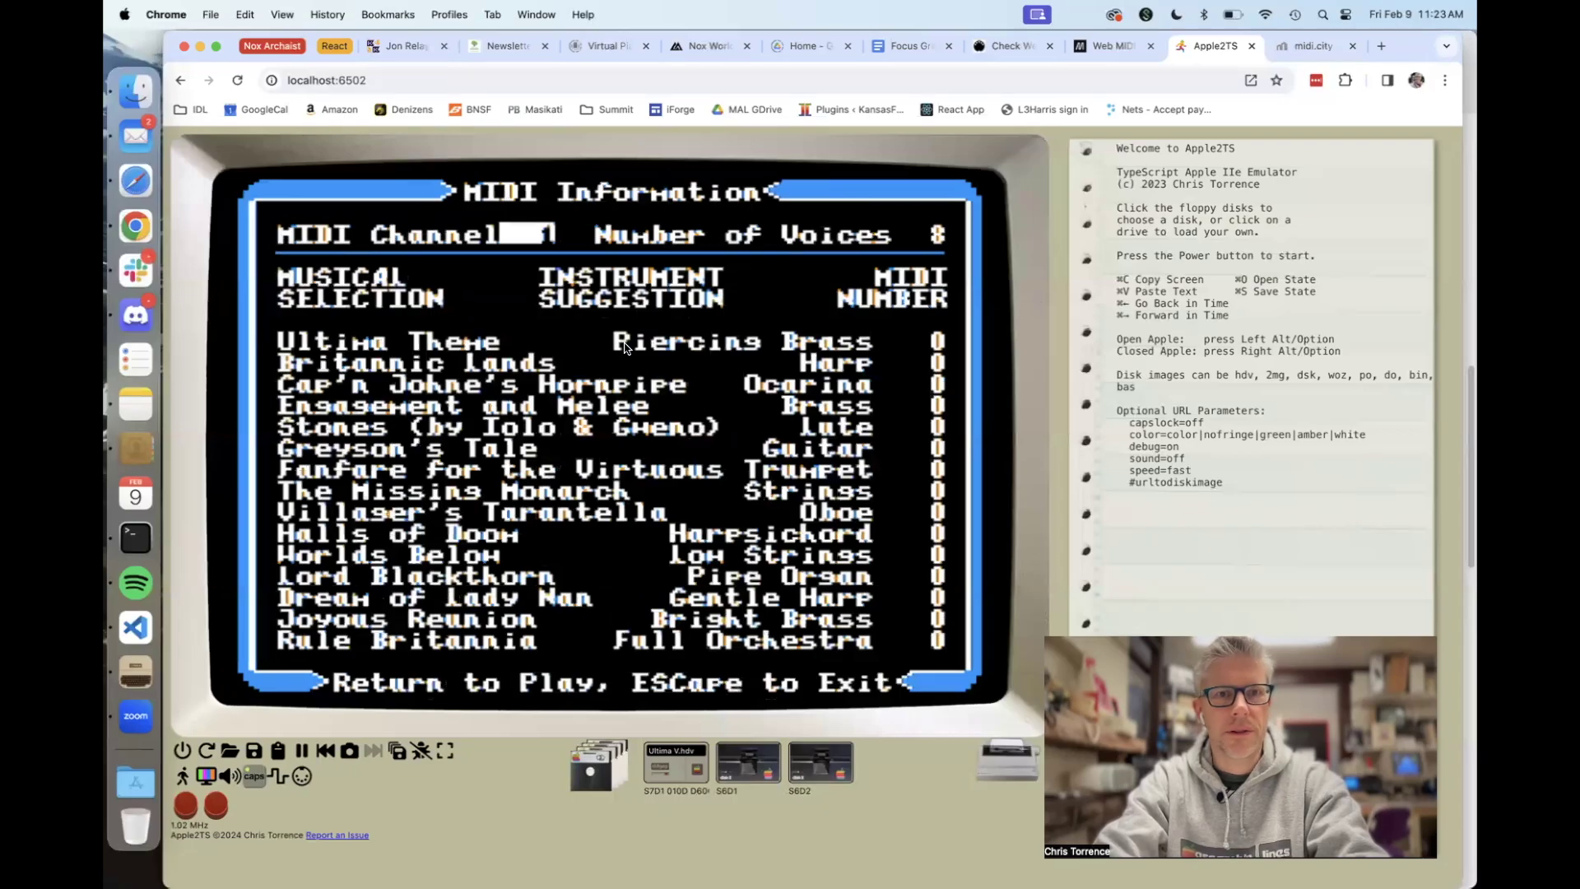
{"action": "key", "text": "Tab"}
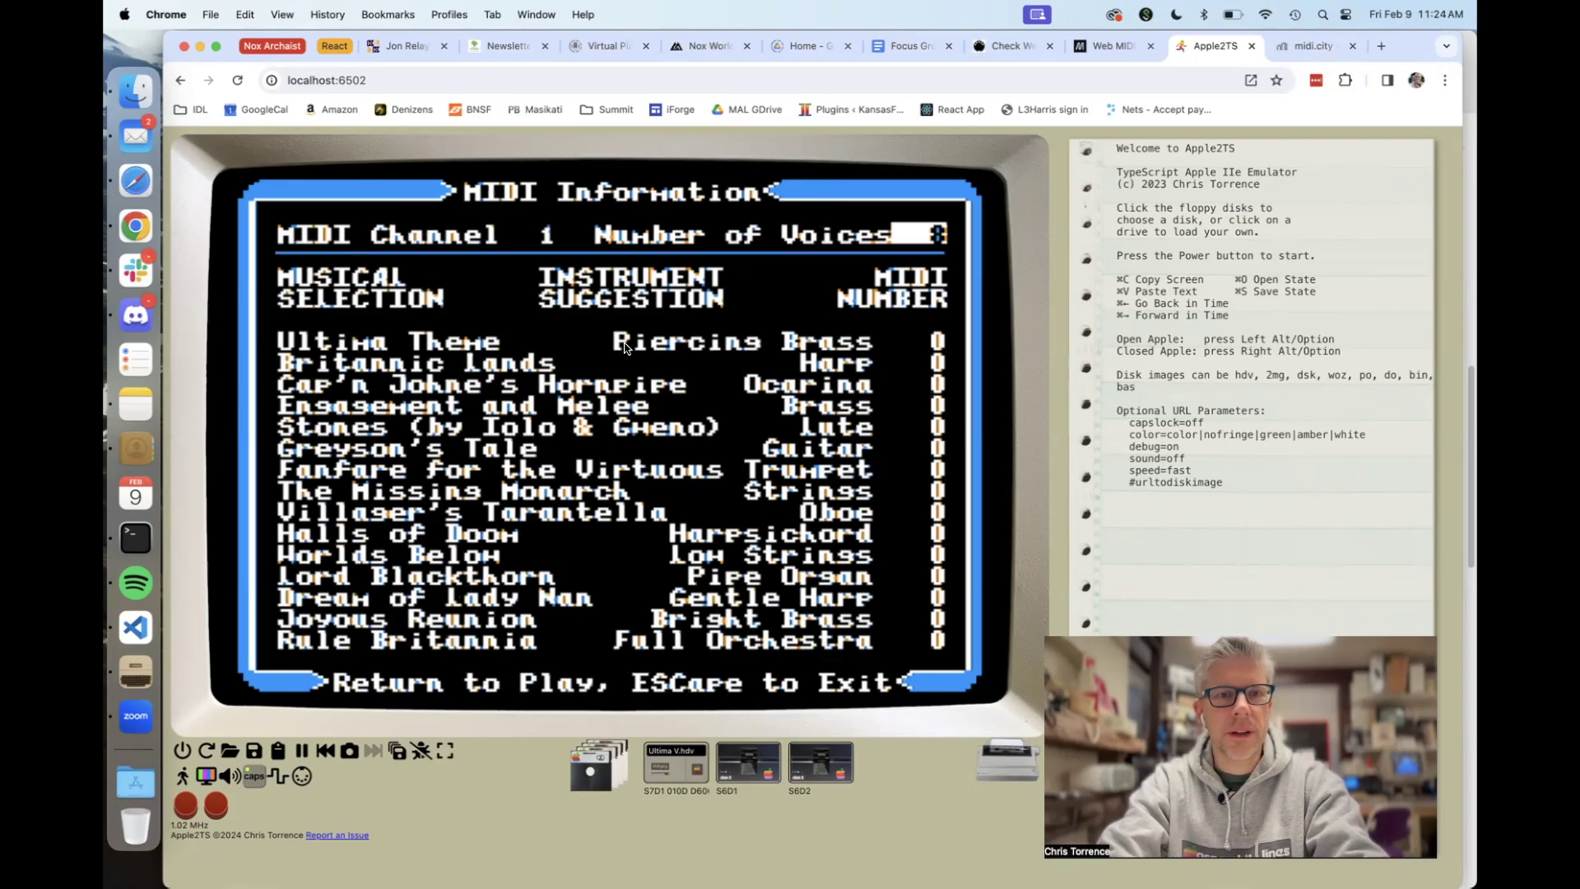
{"action": "key", "text": "Down"}
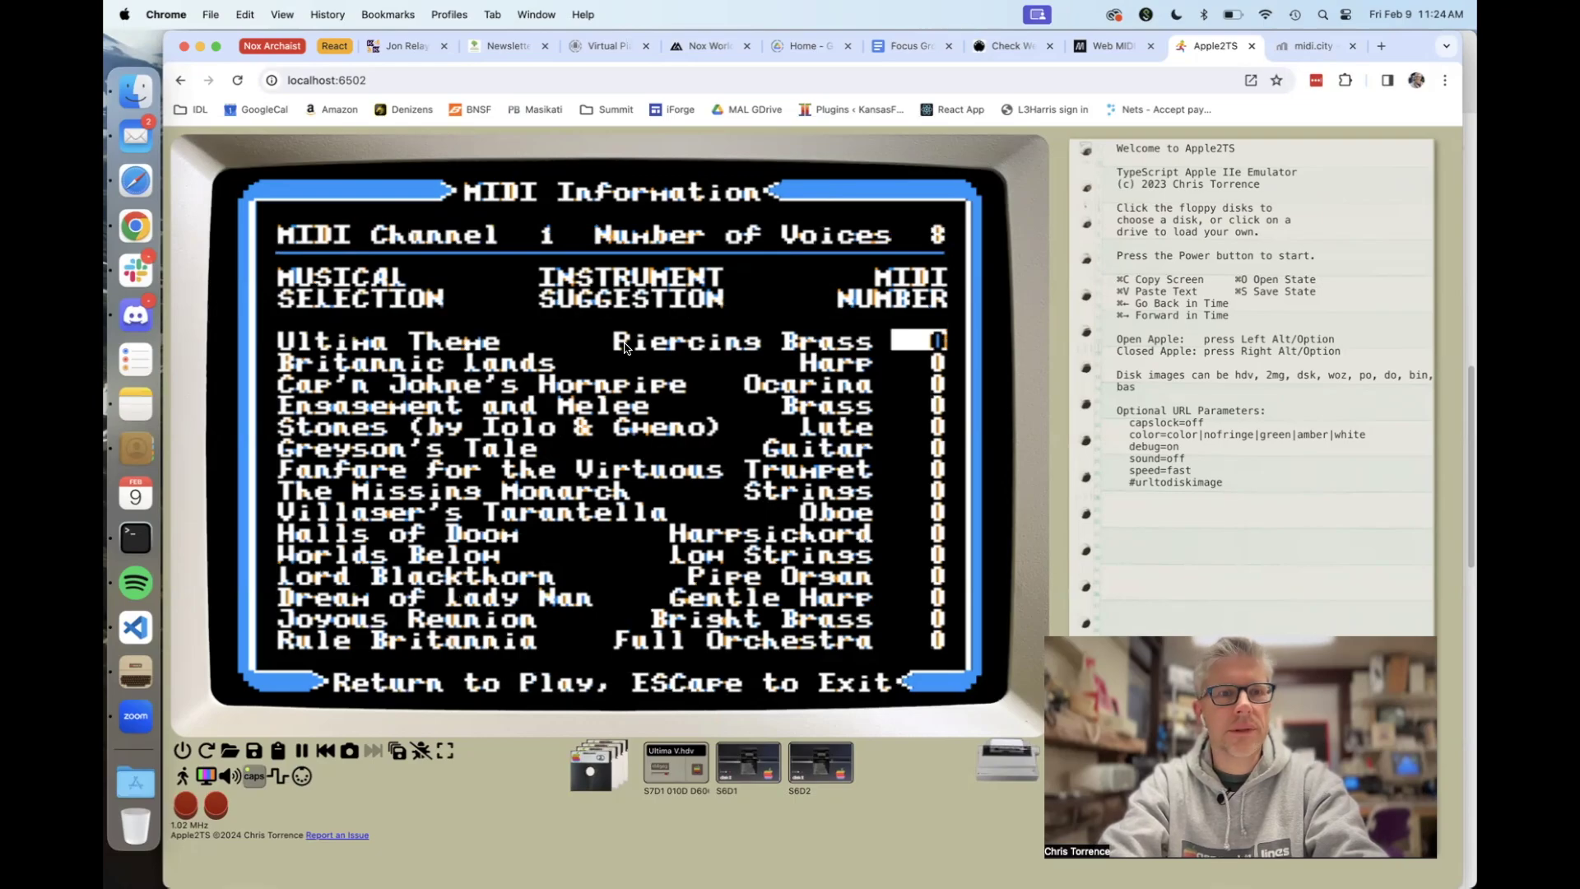
{"action": "key", "text": "Up"}
{"action": "key", "text": "Down"}
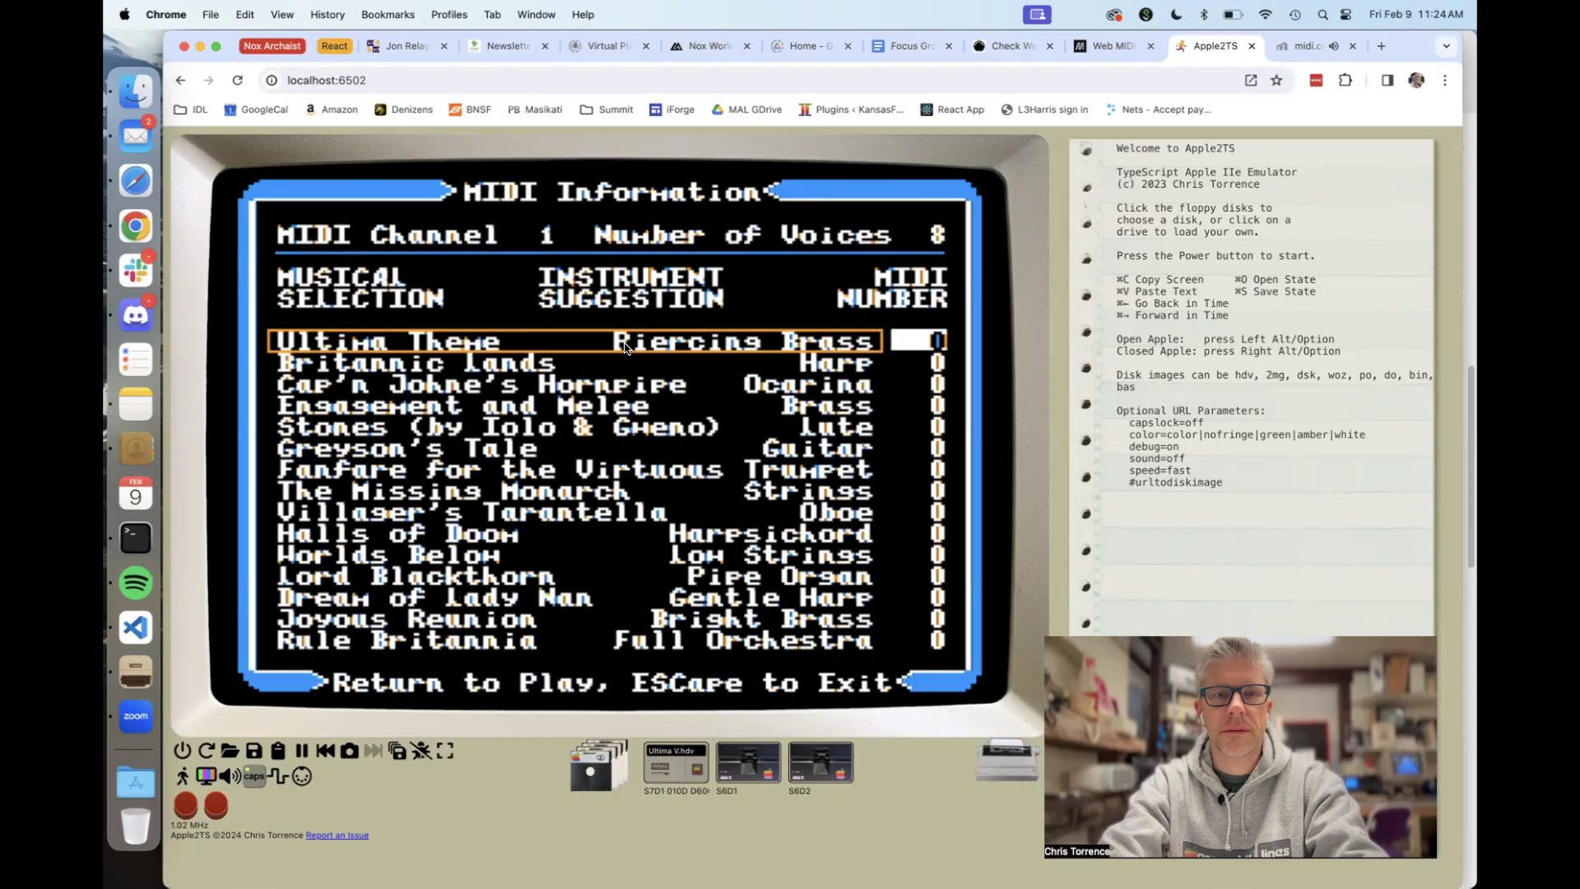
{"action": "left_click", "coordinate": [1302, 49]}
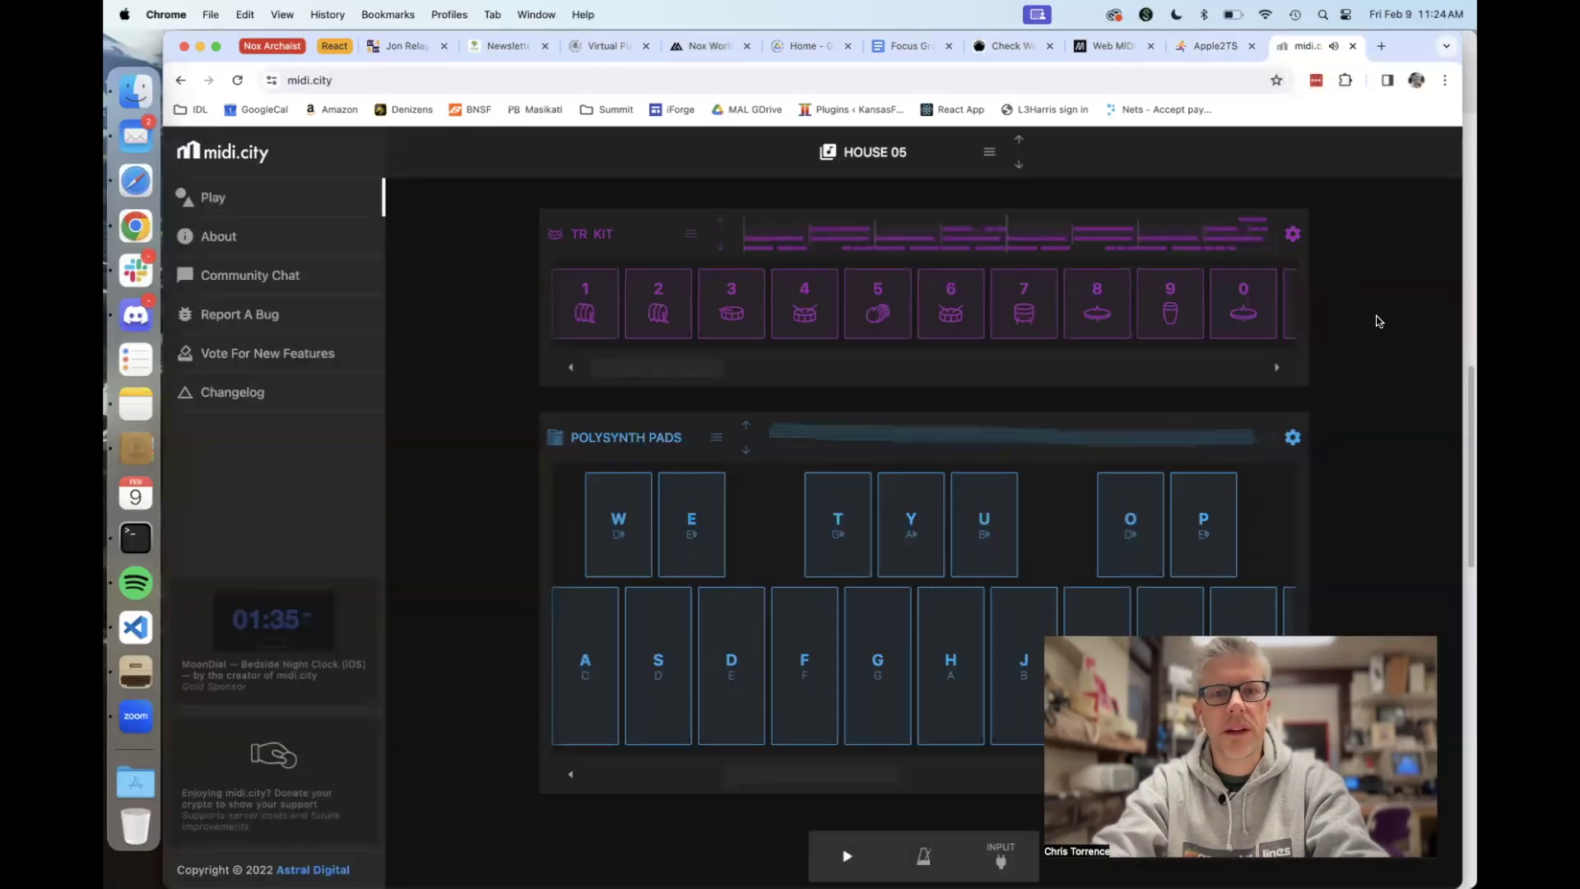
- Play F, A, U, Y, G and apostrophe notes on the Polysynth Pads
{"action": "key", "text": "f"}
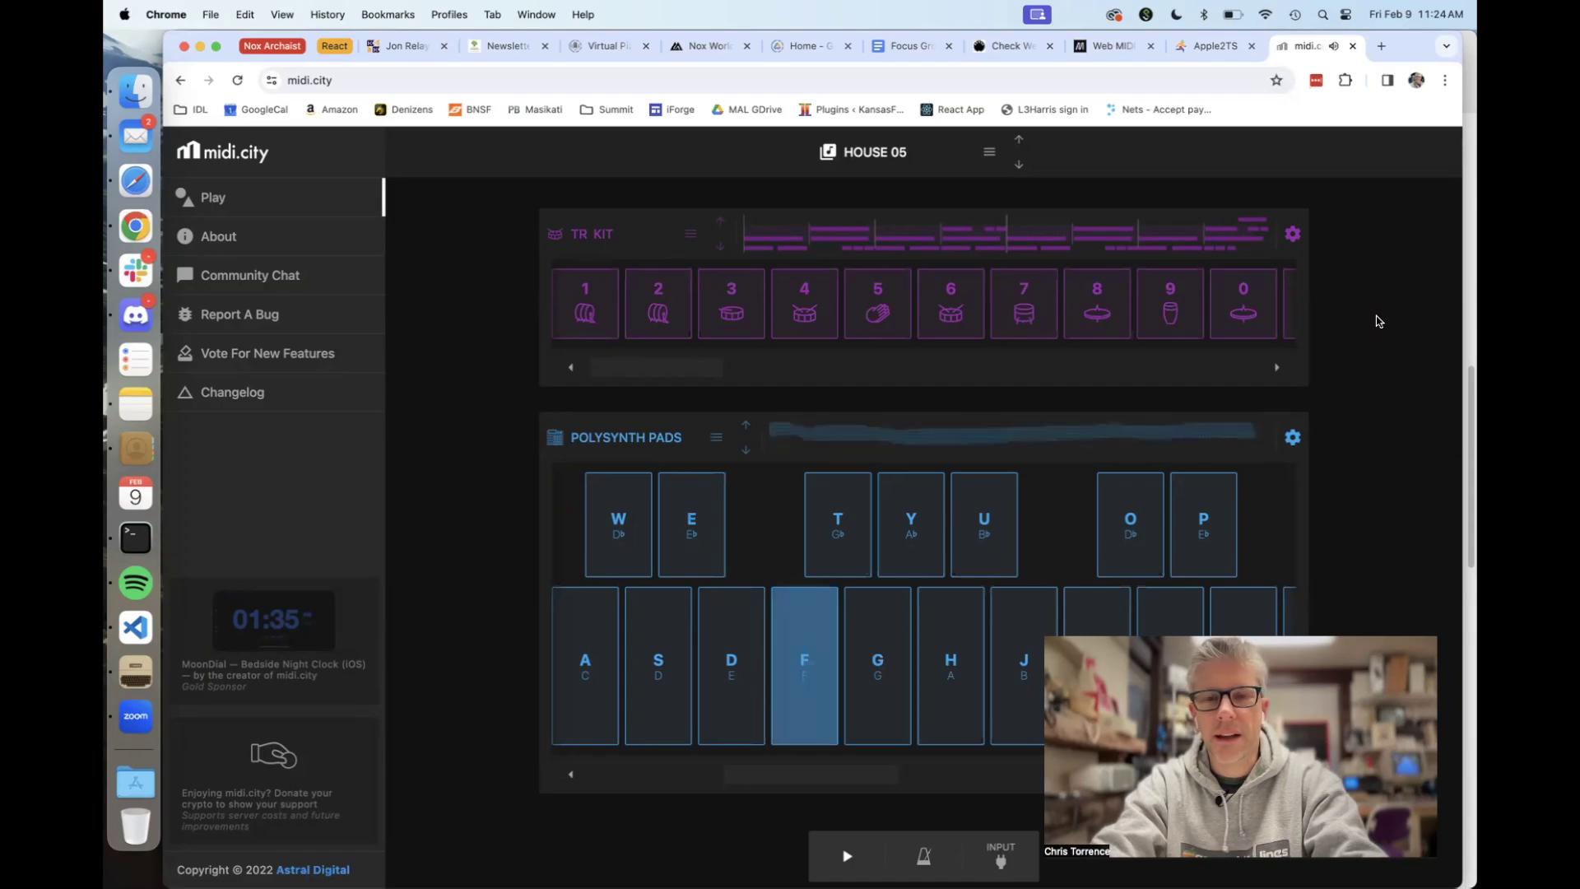
{"action": "key", "text": "f"}
{"action": "key", "text": "f"}
{"action": "key", "text": "f"}
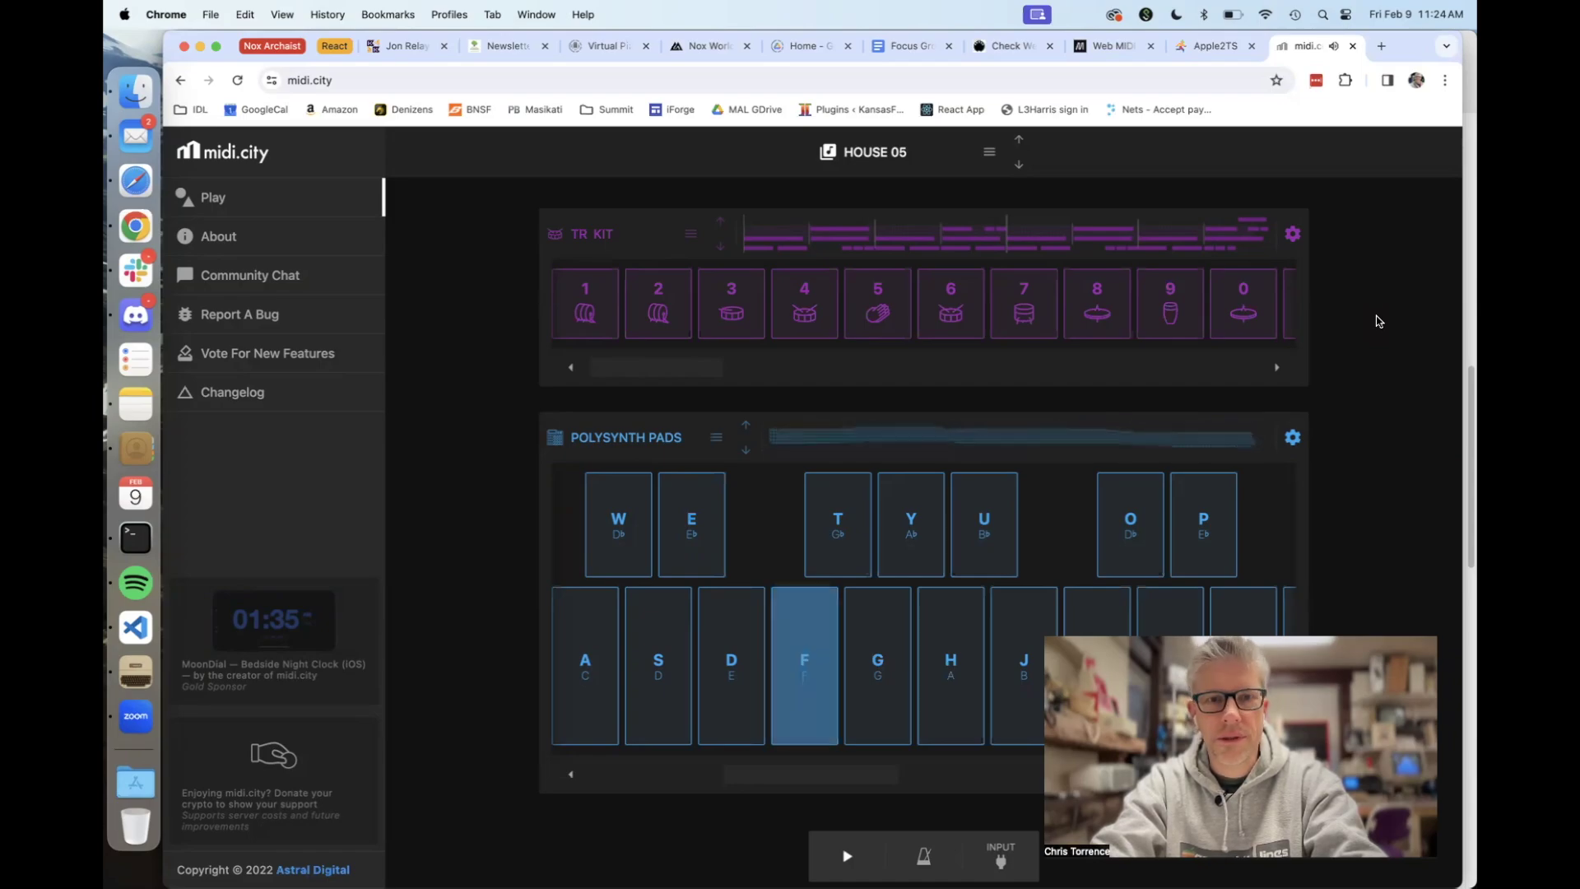
{"action": "key", "text": "a"}
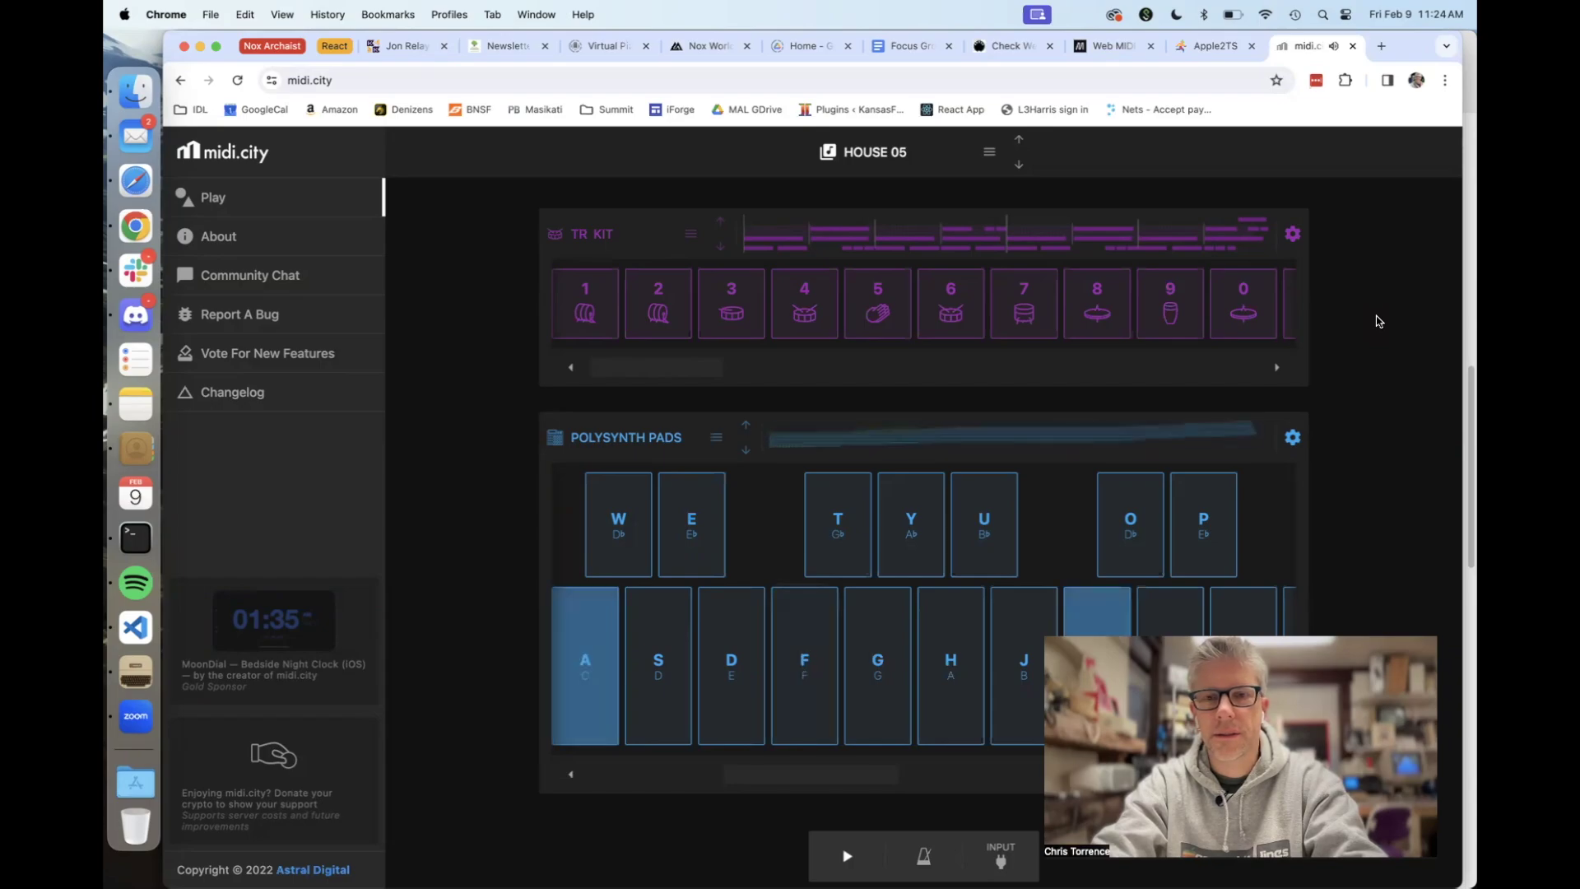
{"action": "key", "text": "u"}
{"action": "key", "text": "y"}
{"action": "key", "text": "g"}
{"action": "key", "text": "f"}
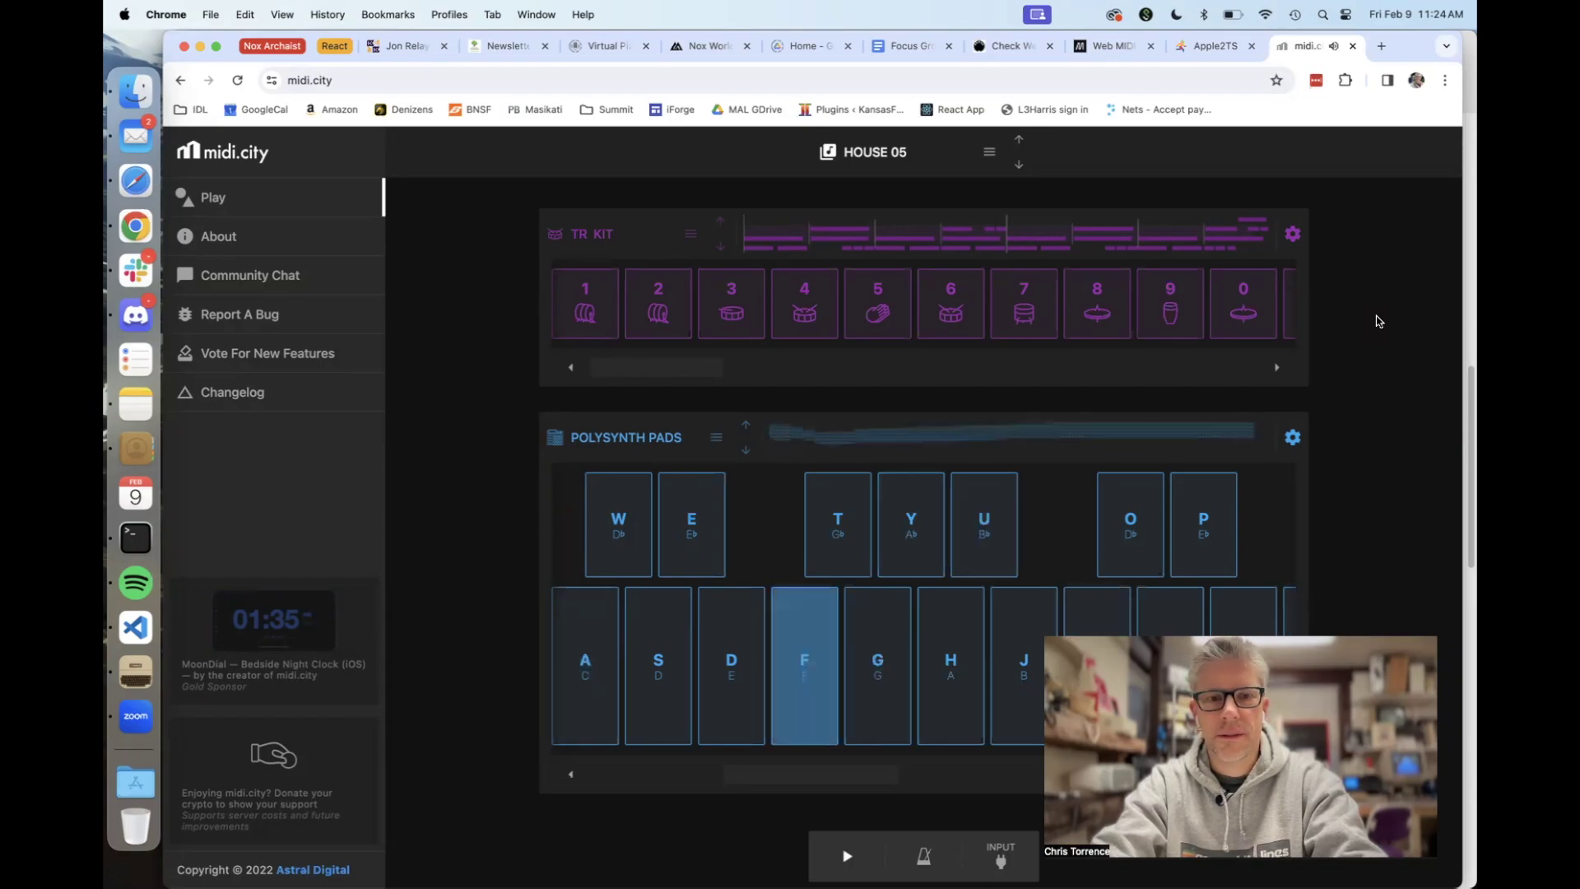
{"action": "key", "text": "f"}
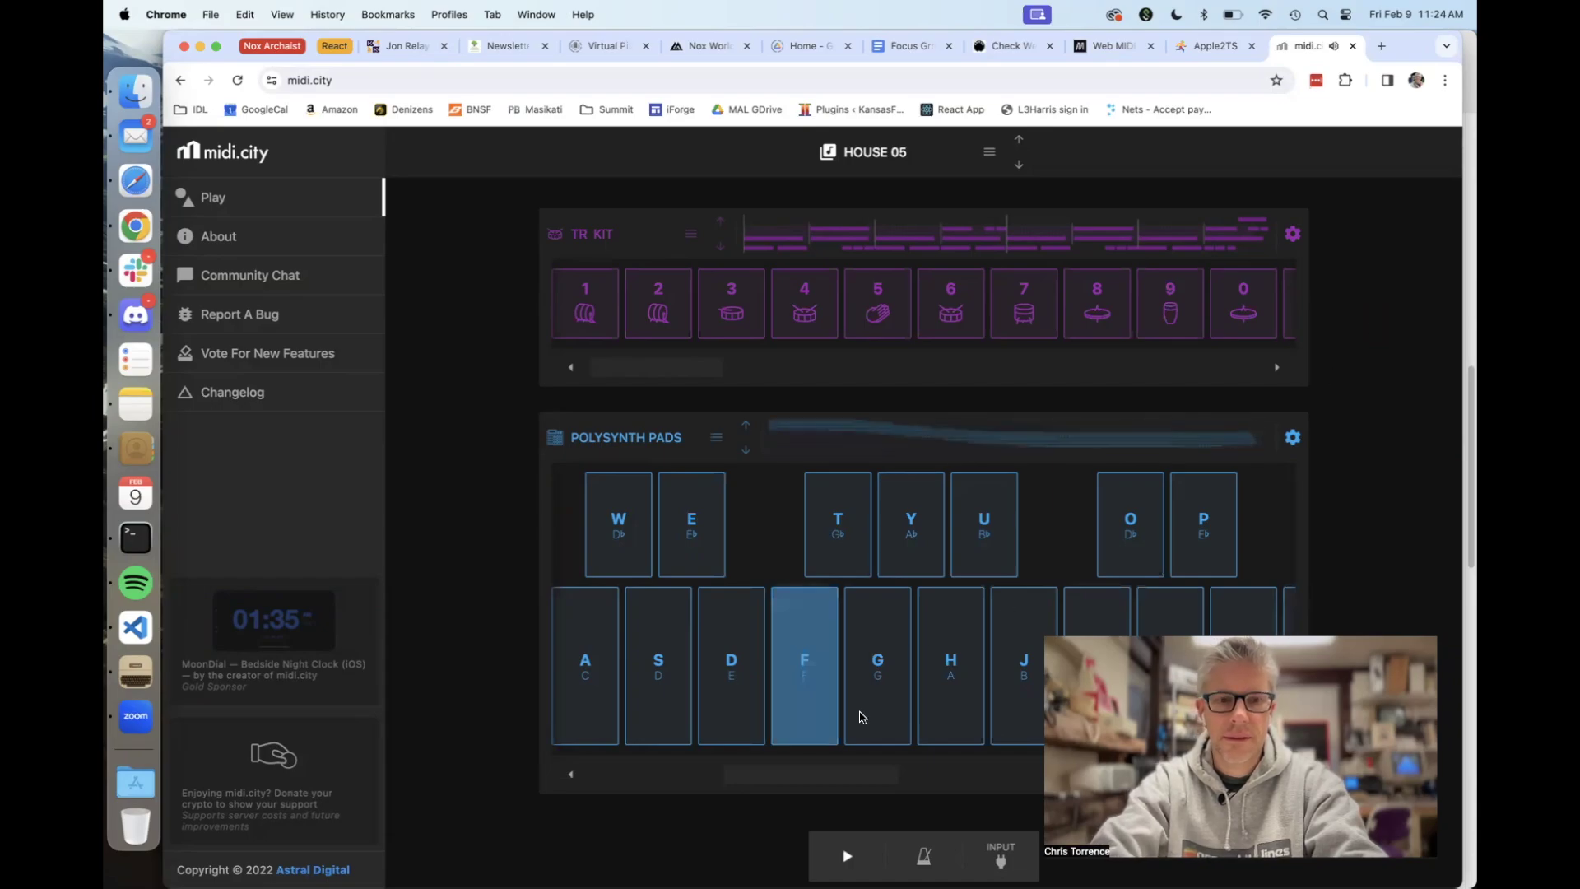
{"action": "key", "text": "apostrophe"}
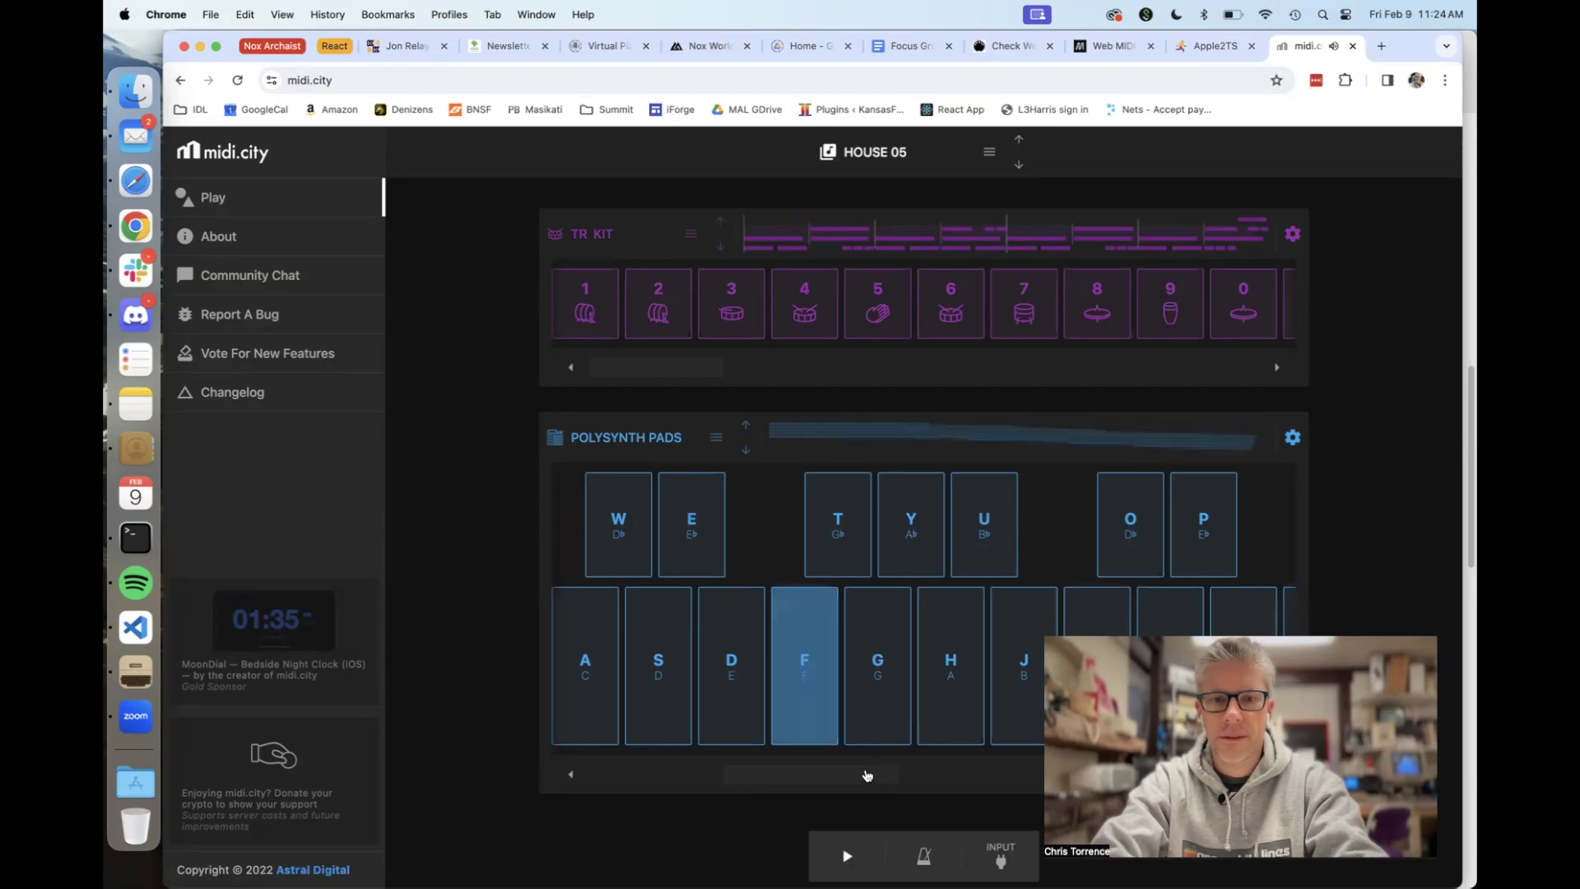
- Shift the pad keyboard range and play P, U and K notes, then briefly check Apple2TS
{"action": "left_click_drag", "start_coordinate": [864, 770], "coordinate": [917, 769]}
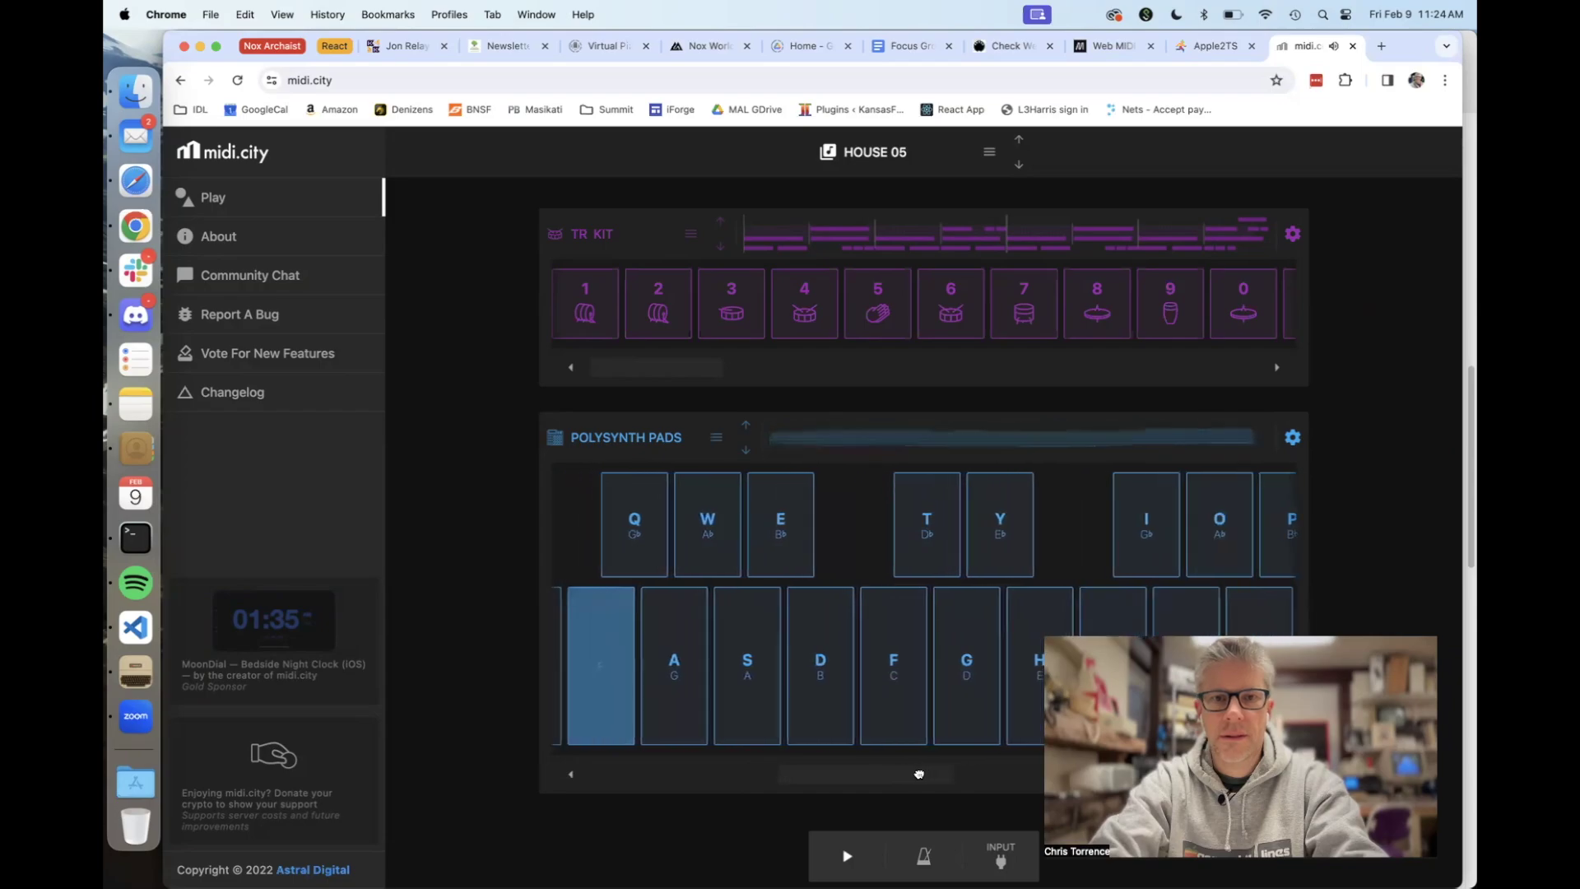
{"action": "key", "text": "p"}
{"action": "key", "text": "u"}
{"action": "key", "text": "k"}
{"action": "key", "text": "u"}
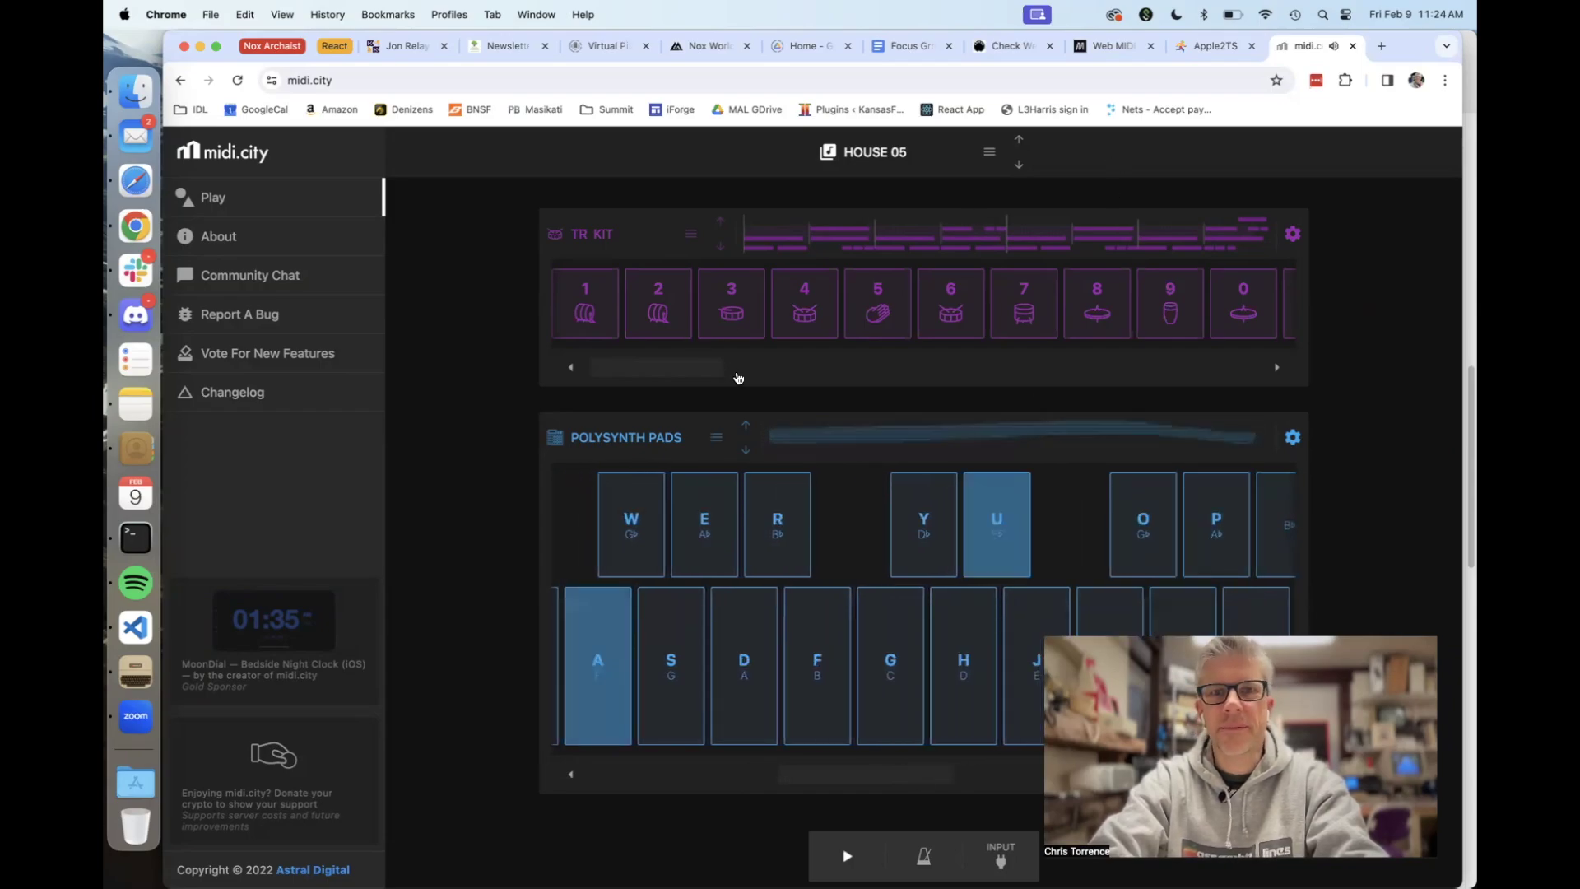
{"action": "key", "text": "u"}
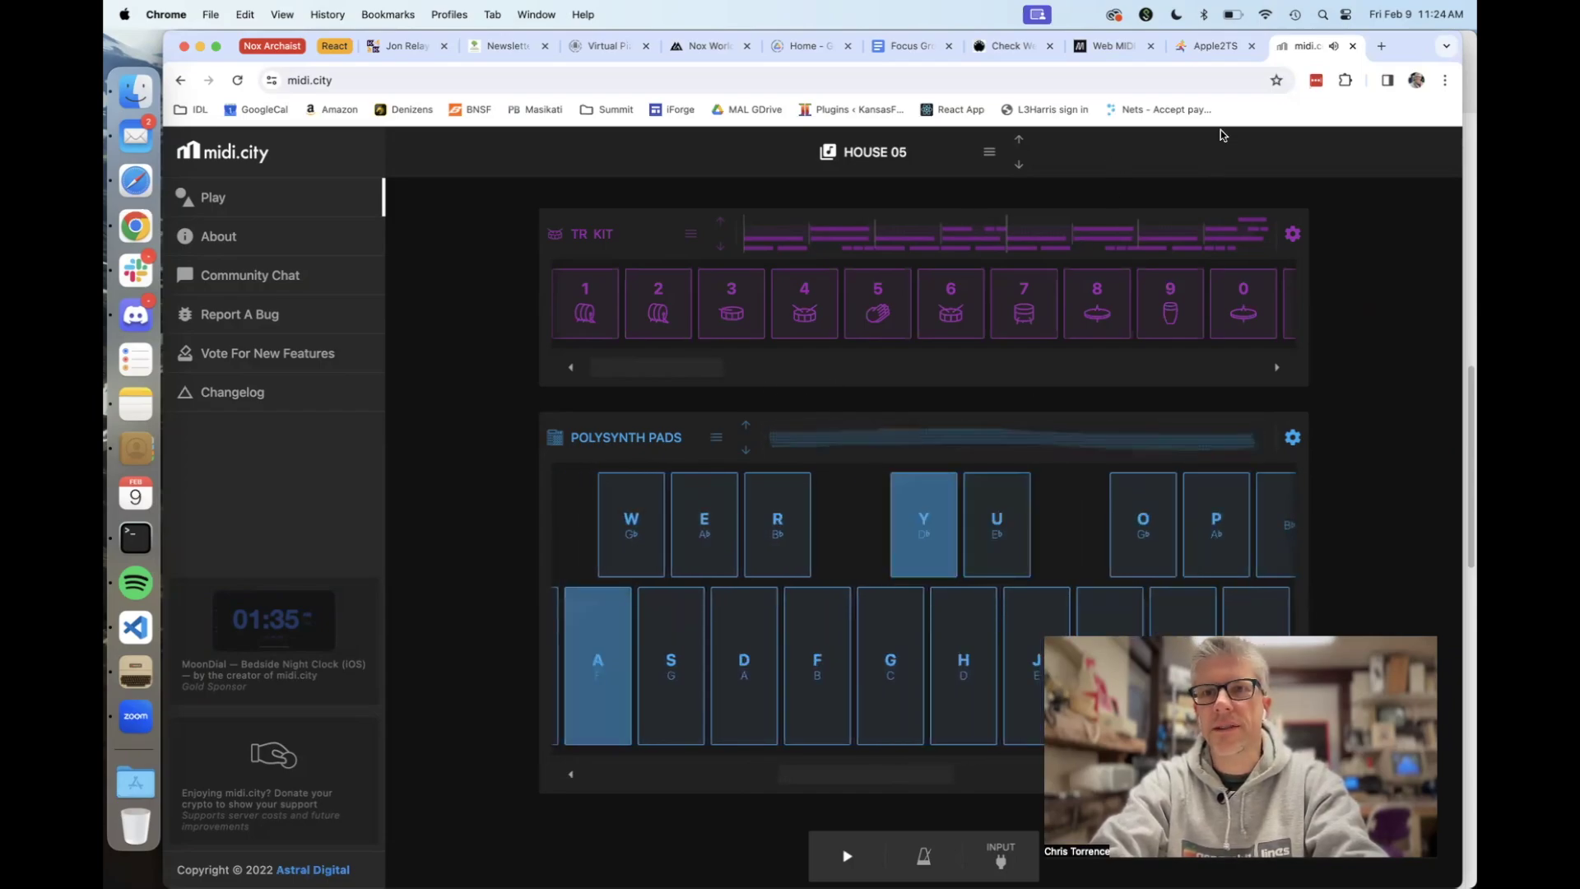
{"action": "left_click", "coordinate": [1212, 48]}
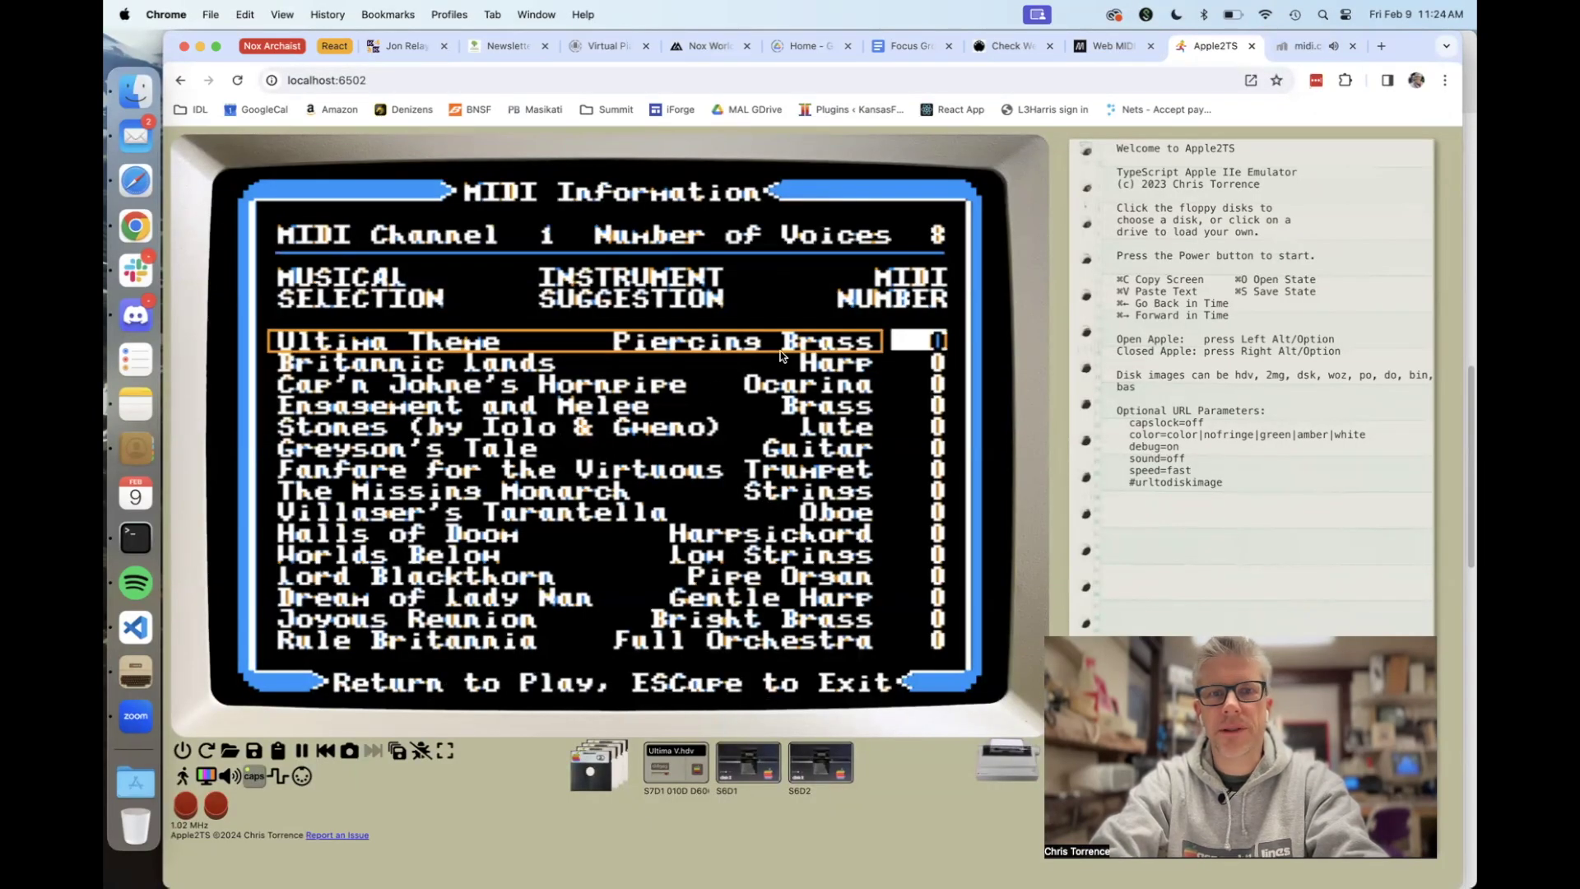
{"action": "left_click", "coordinate": [1304, 46]}
- Pick BRASS > Brass Section as the melodic track's preset and close the chooser
{"action": "left_click", "coordinate": [637, 436]}
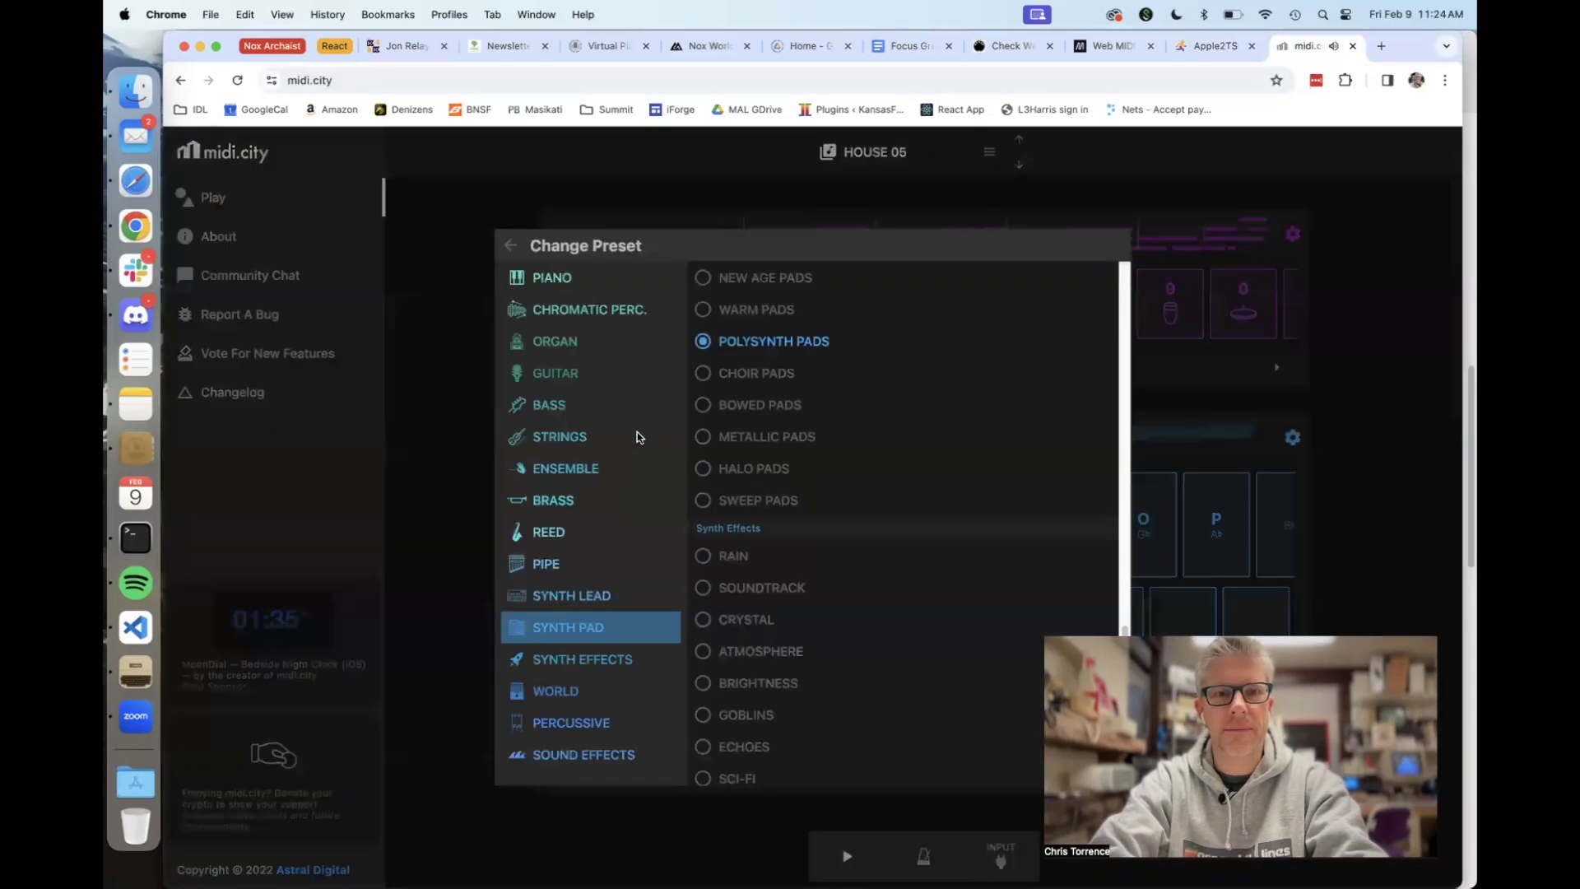
{"action": "left_click", "coordinate": [528, 503]}
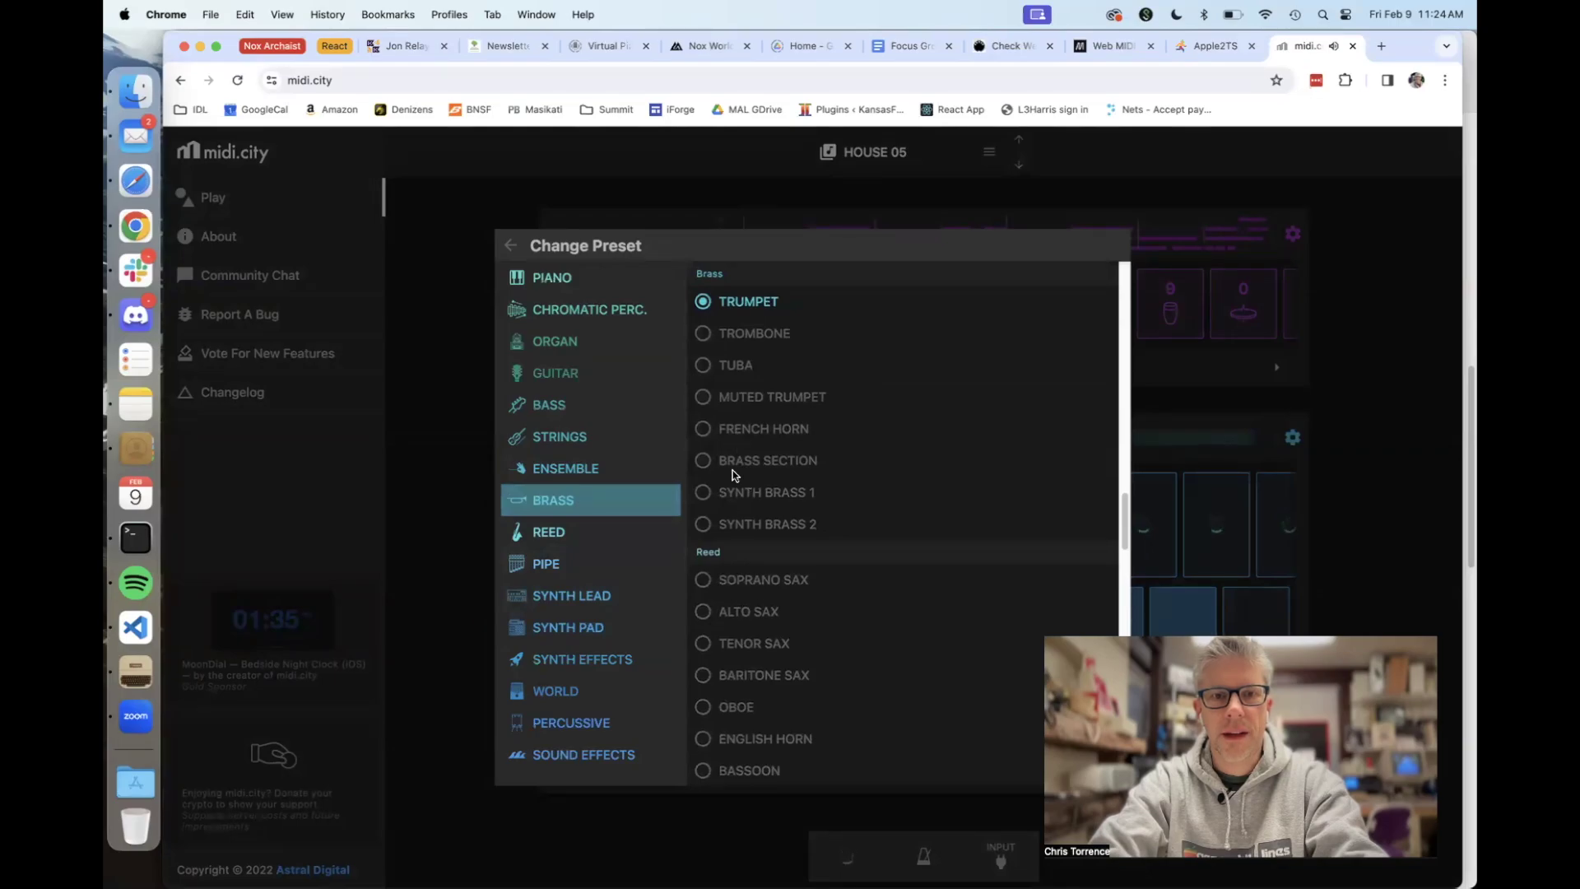
{"action": "left_click", "coordinate": [742, 467]}
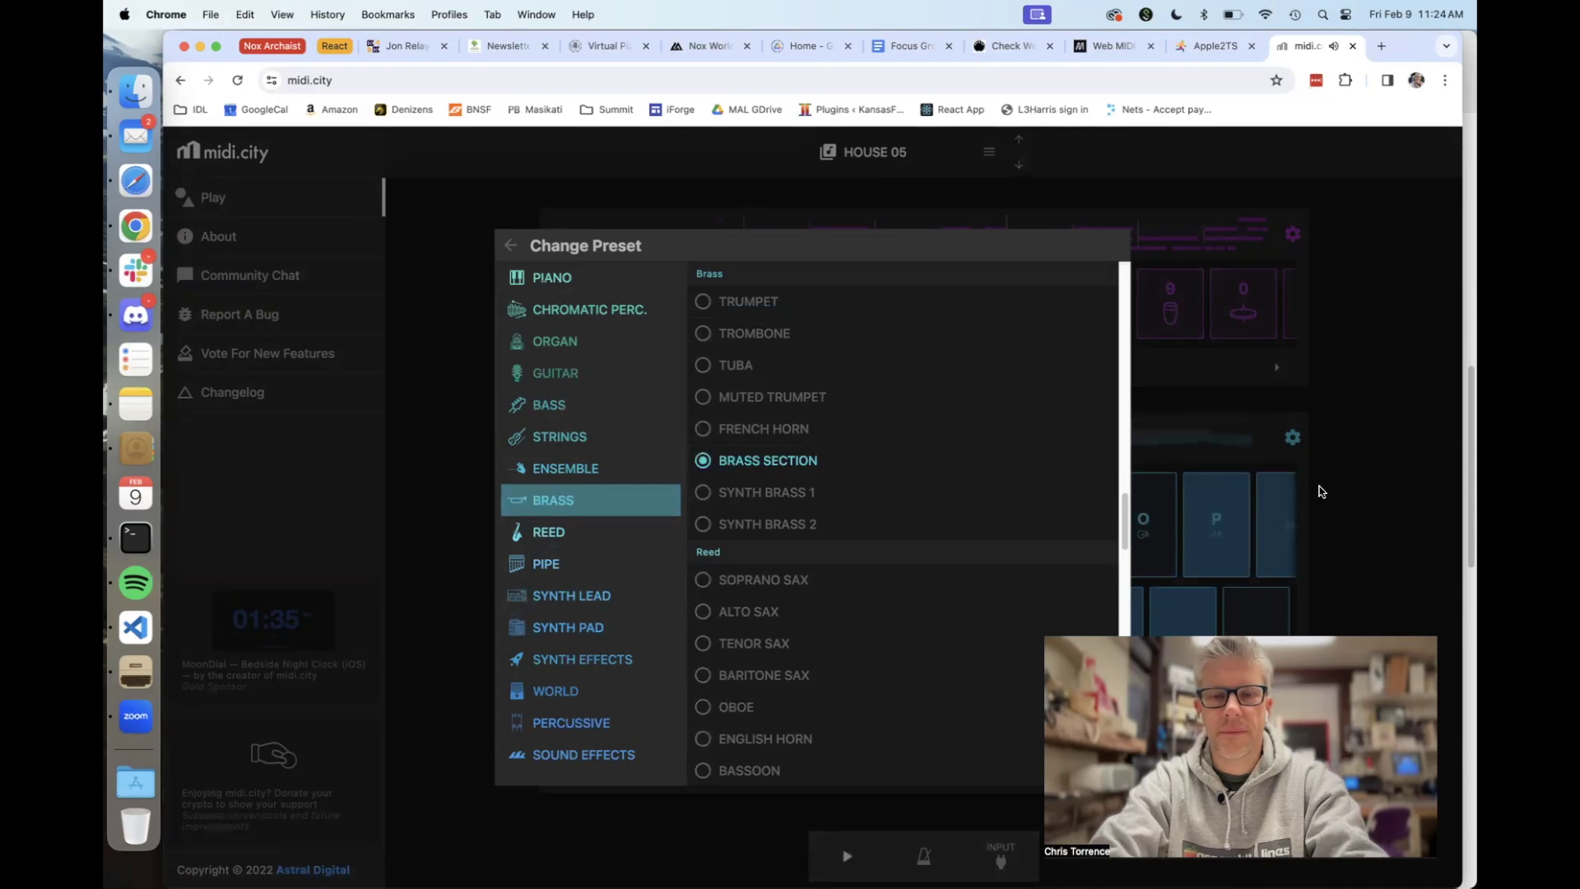
{"action": "left_click", "coordinate": [1367, 500]}
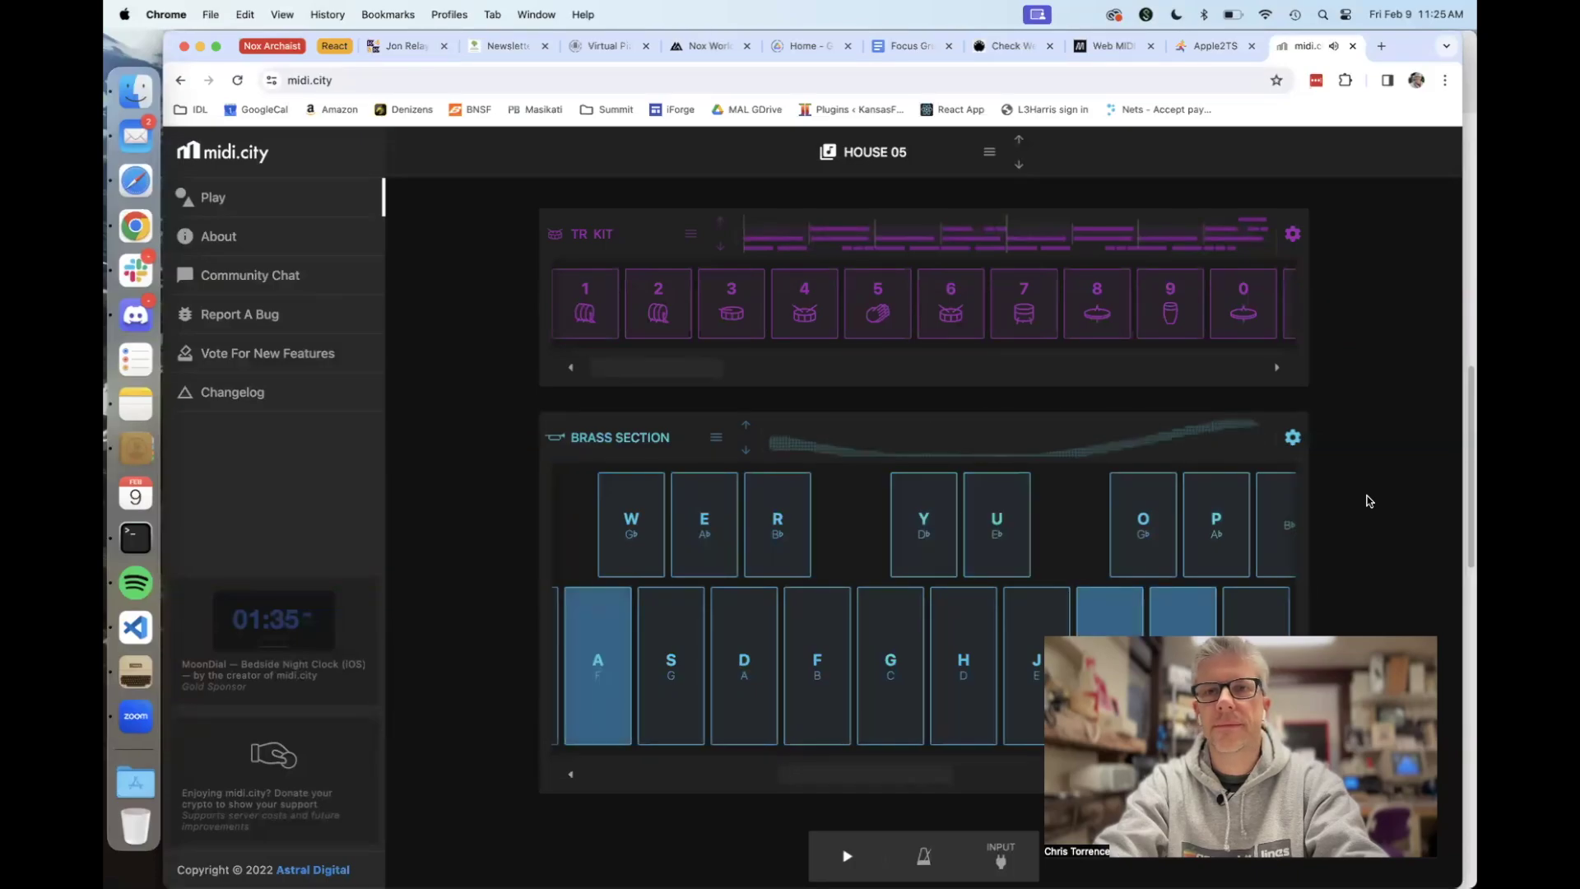
- Select the Worlds Below entry on Ultima V's MIDI Information screen, then return to midi.city
{"action": "left_click", "coordinate": [1197, 48]}
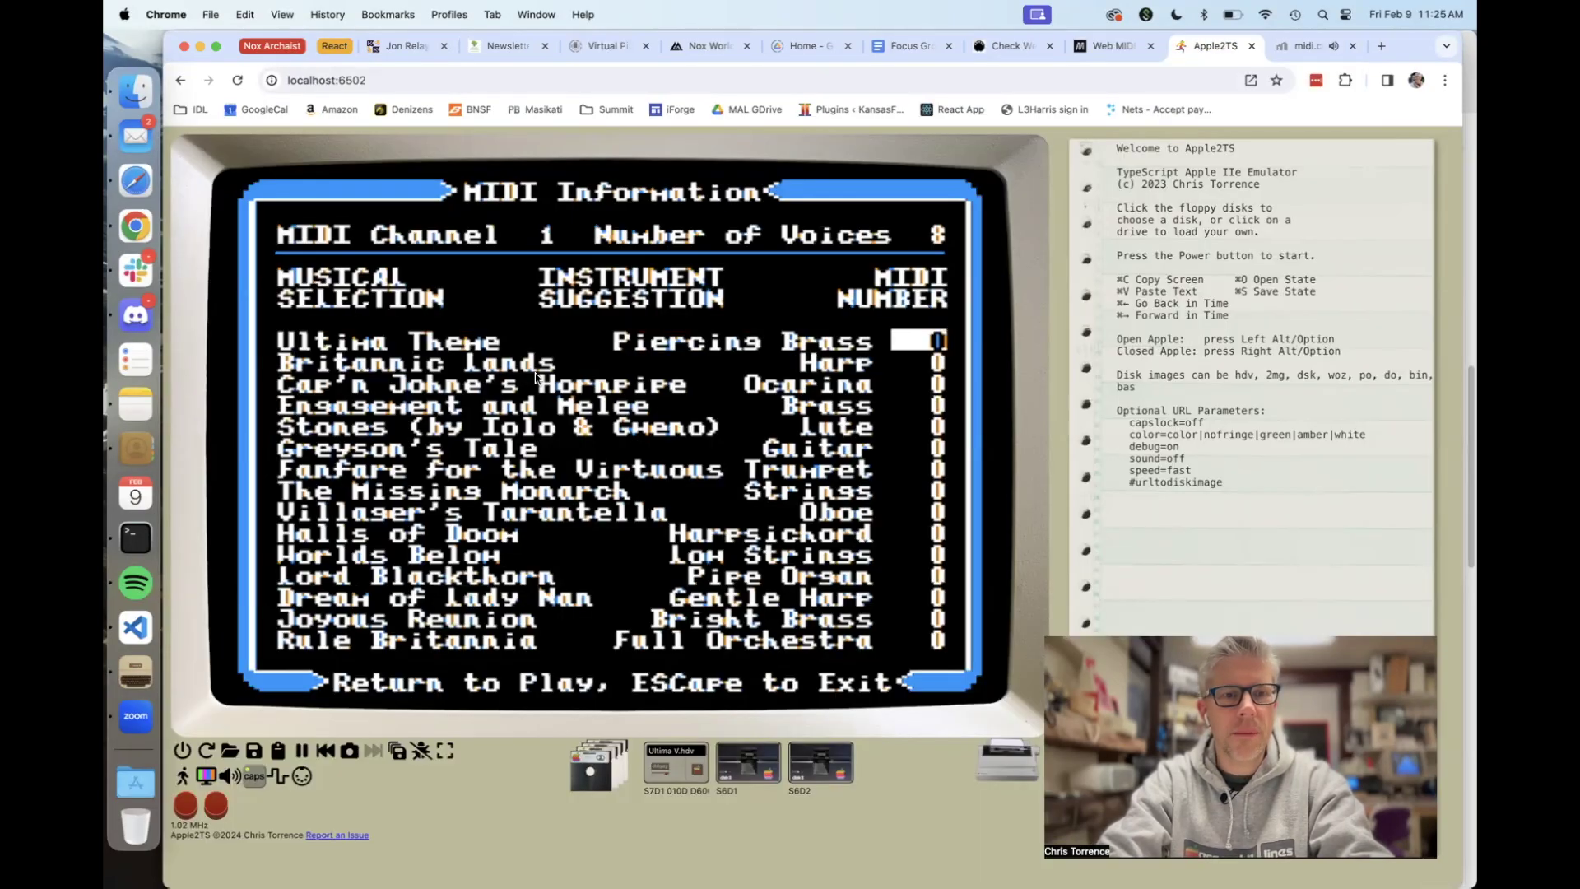
{"action": "key", "text": "Down"}
{"action": "key", "text": "Down"}
{"action": "key", "text": "Down"}
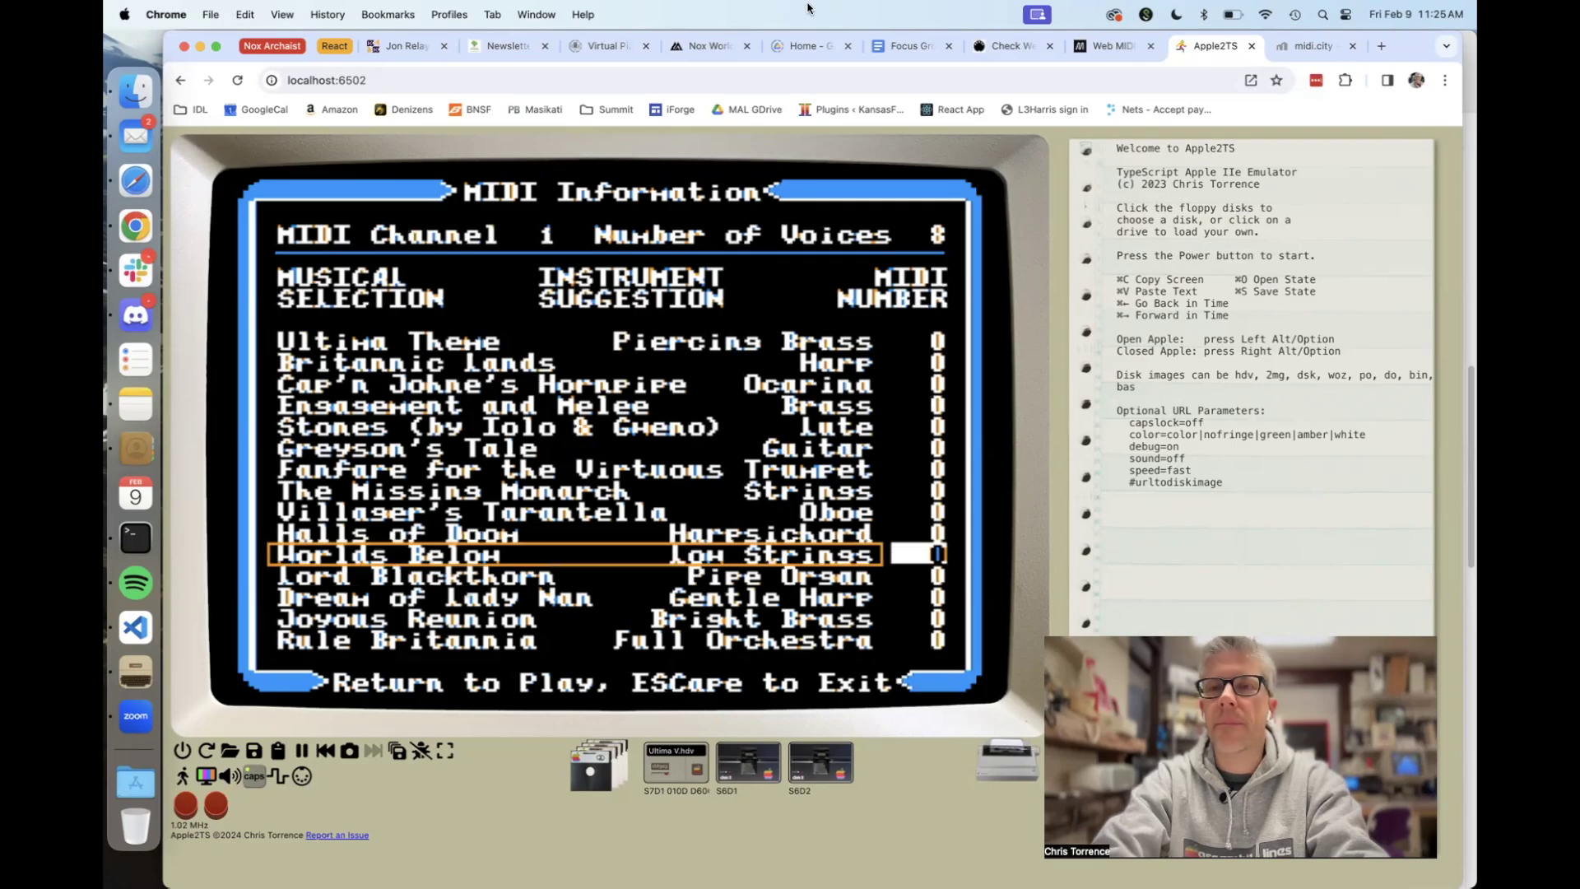
{"action": "left_click", "coordinate": [1298, 45]}
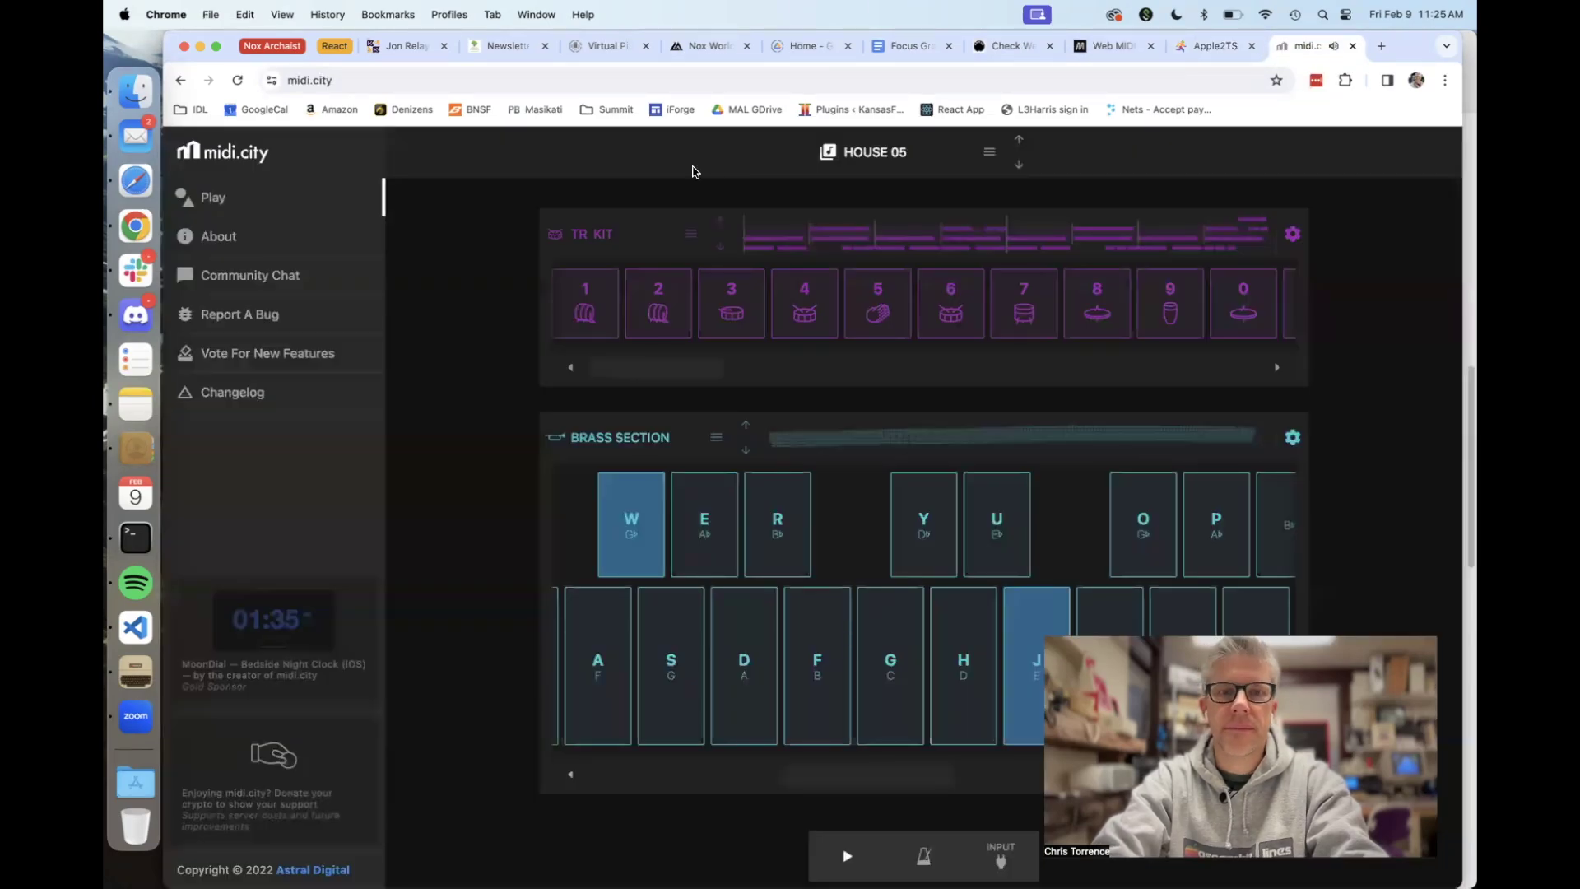
- Audition the Cello and Viola string presets, raise the volume, and settle back on Violin
{"action": "left_click", "coordinate": [640, 446]}
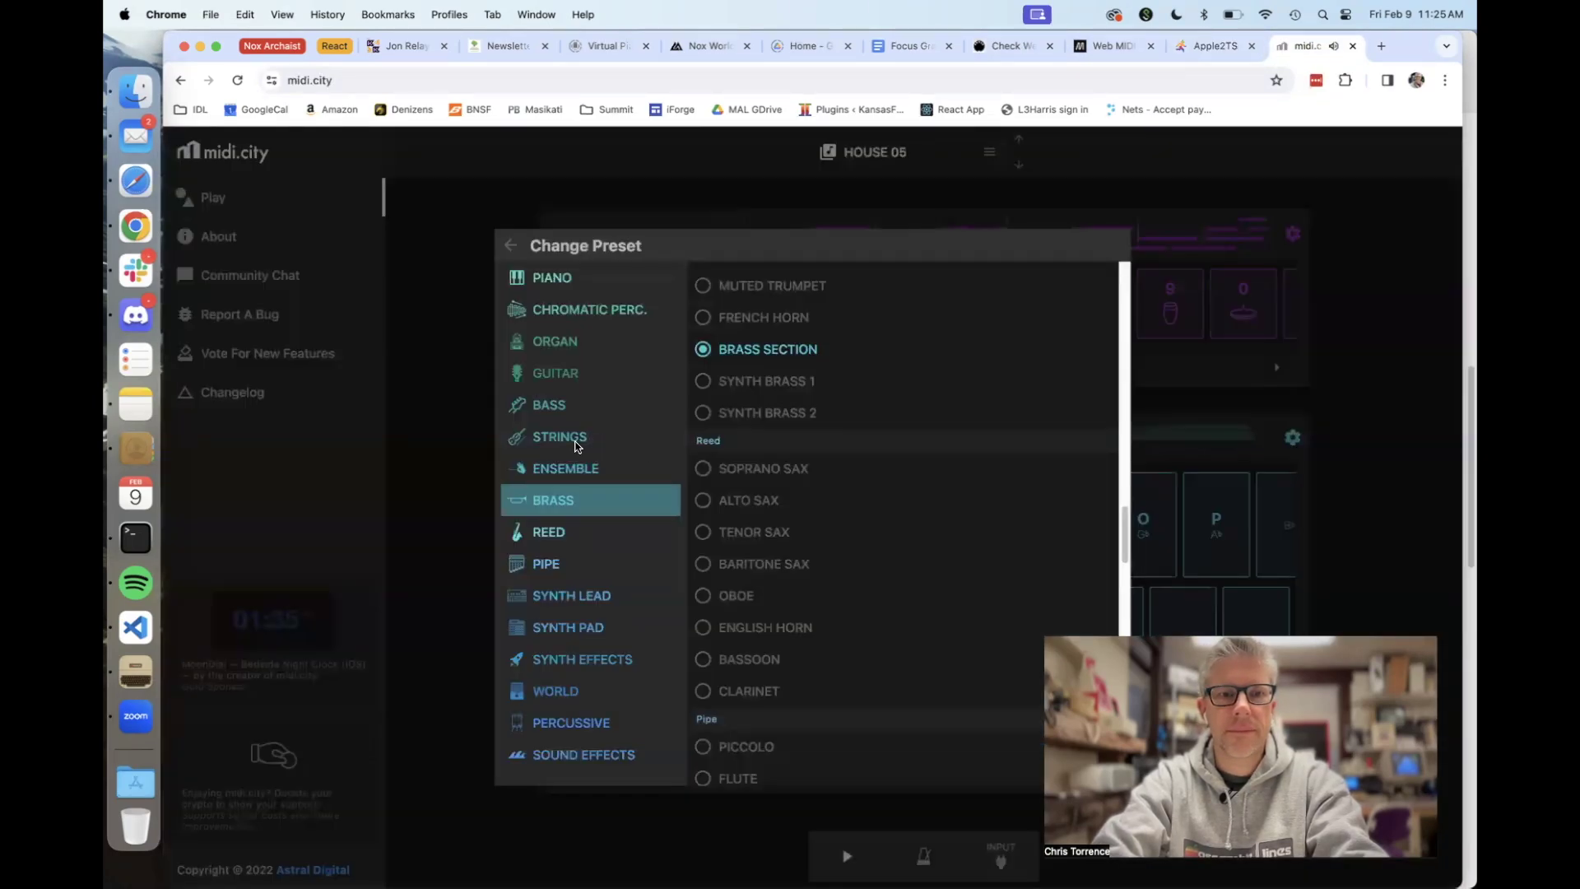
{"action": "left_click", "coordinate": [623, 439]}
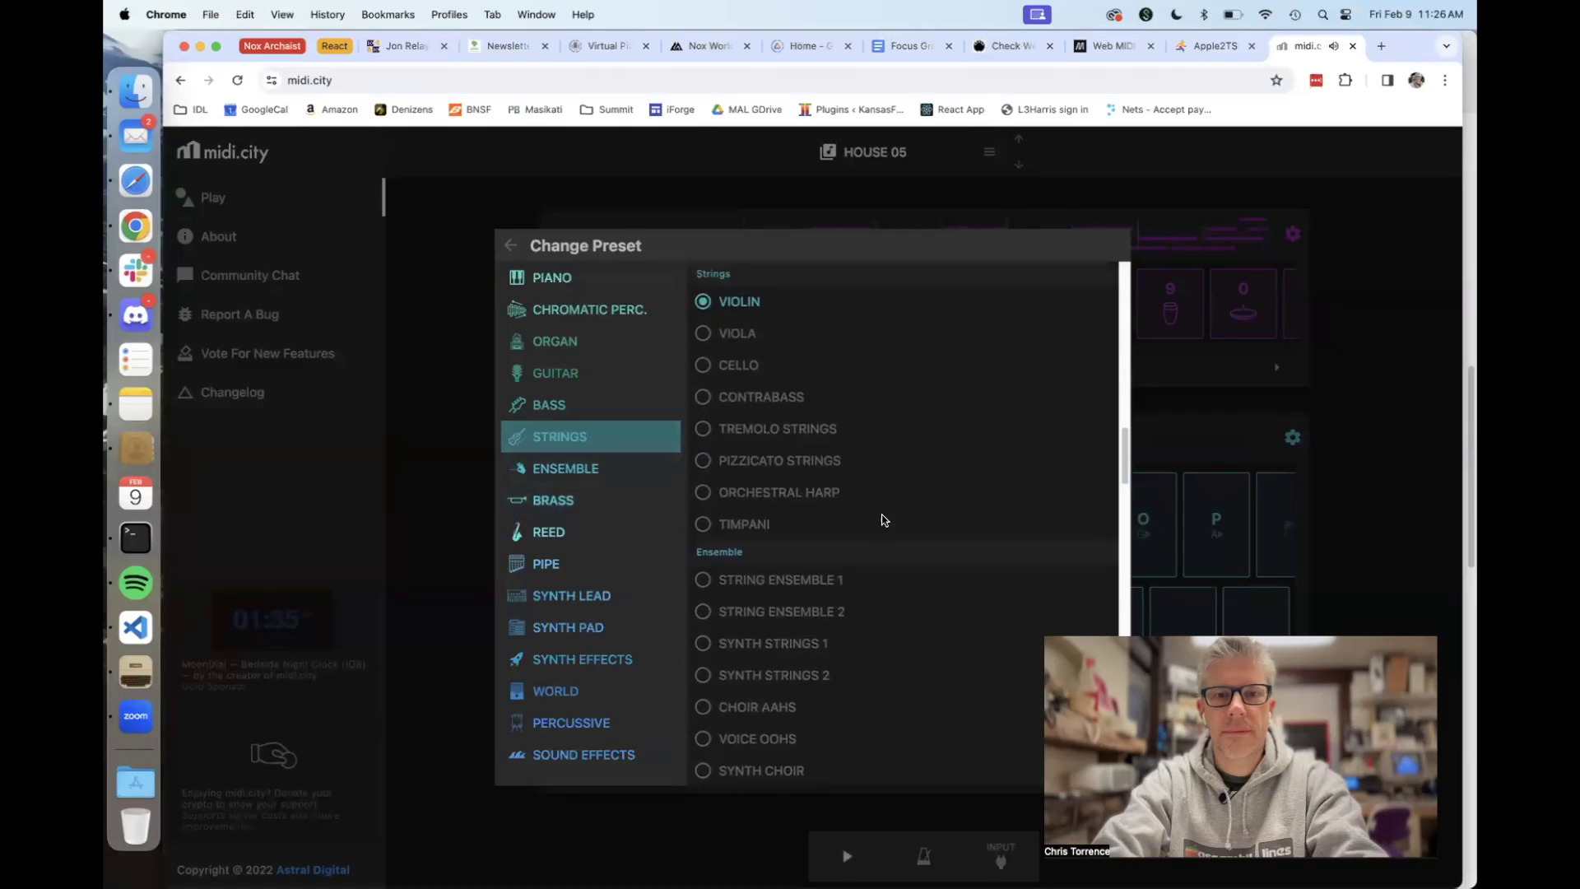
{"action": "left_click", "coordinate": [740, 367]}
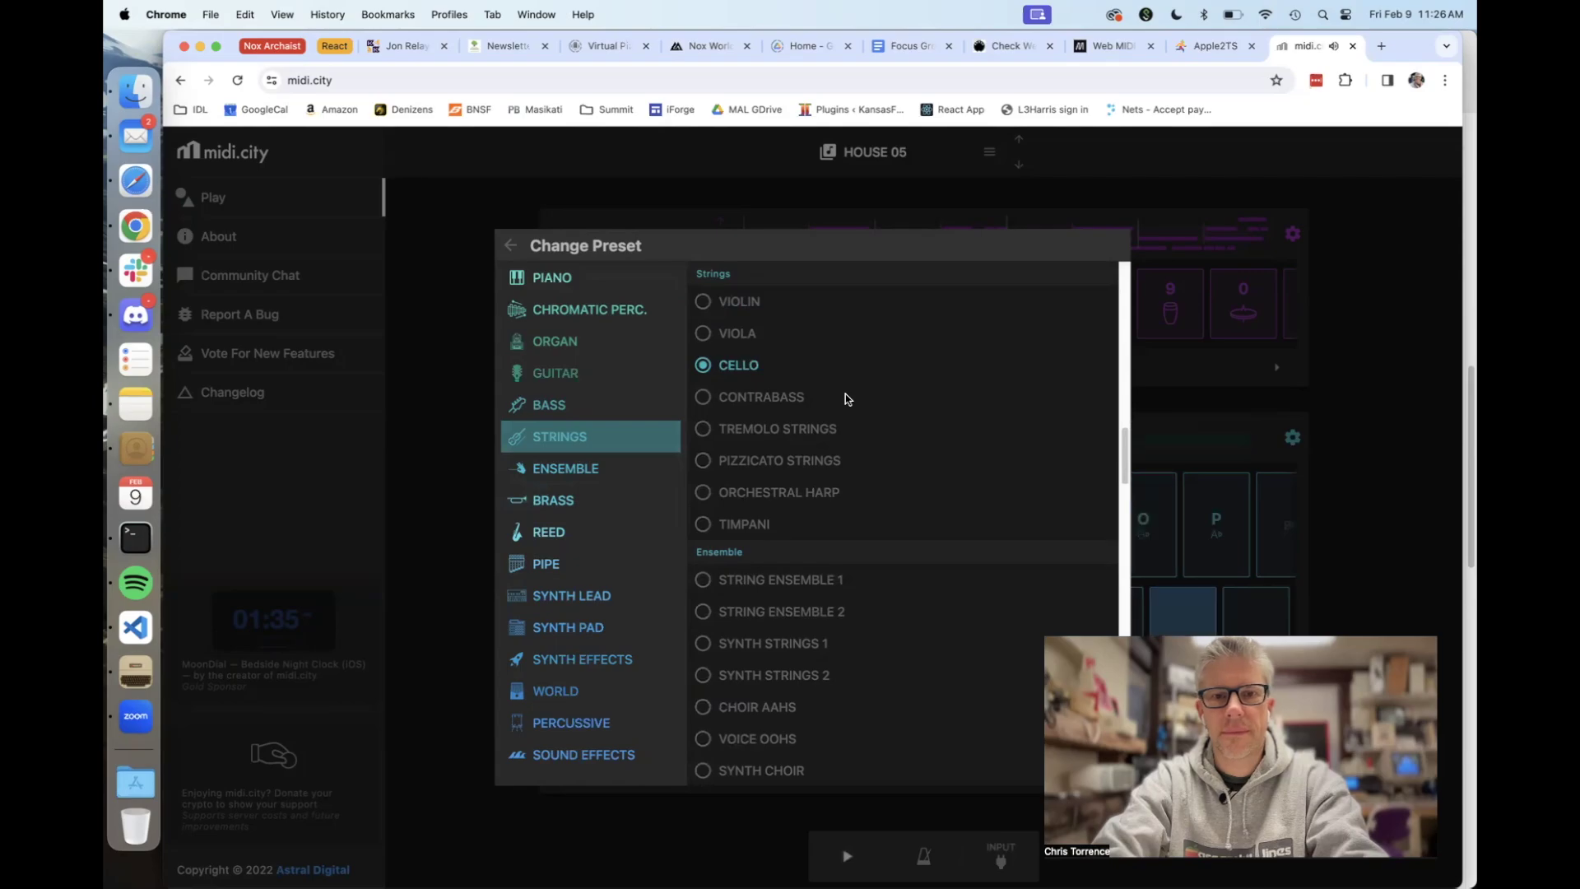
{"action": "left_click", "coordinate": [736, 338]}
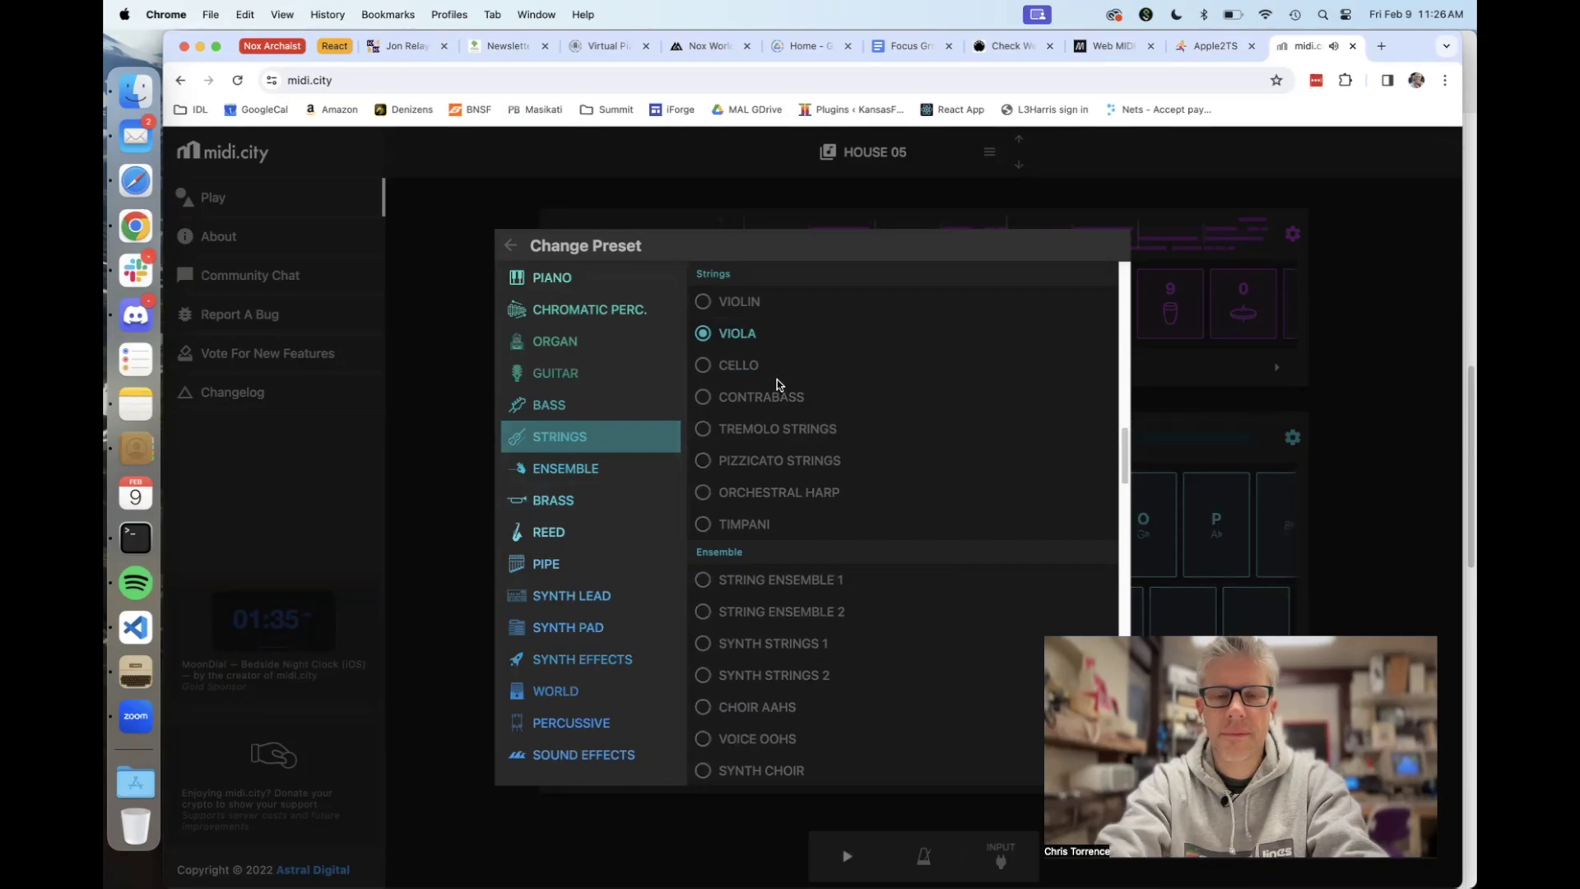
{"action": "key", "text": "XF86AudioRaiseVolume"}
{"action": "key", "text": "XF86AudioRaiseVolume"}
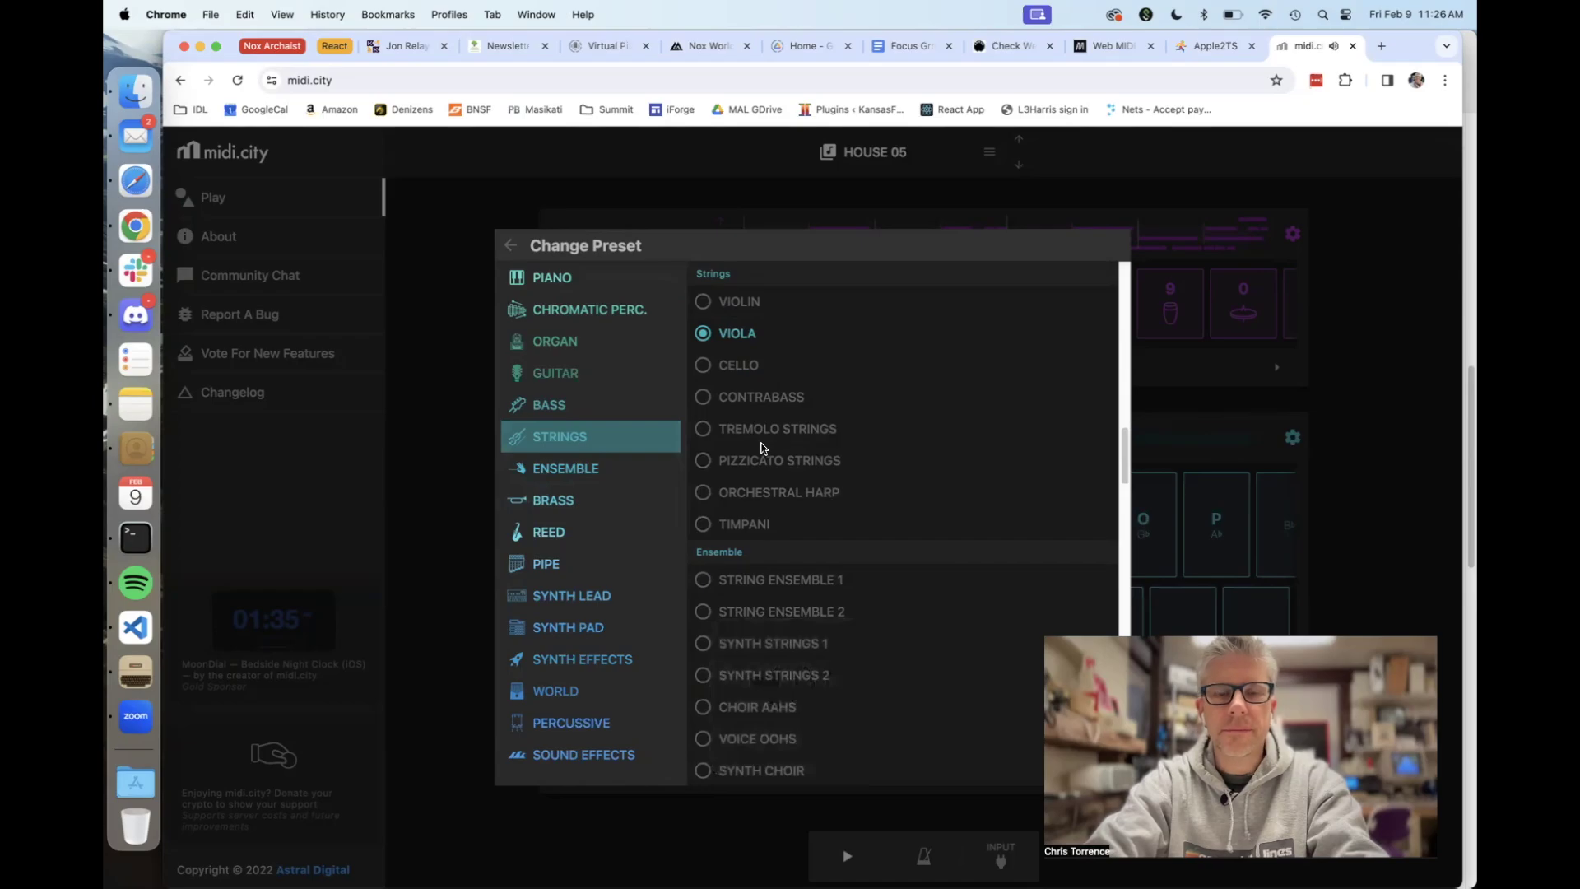
{"action": "left_click", "coordinate": [729, 308]}
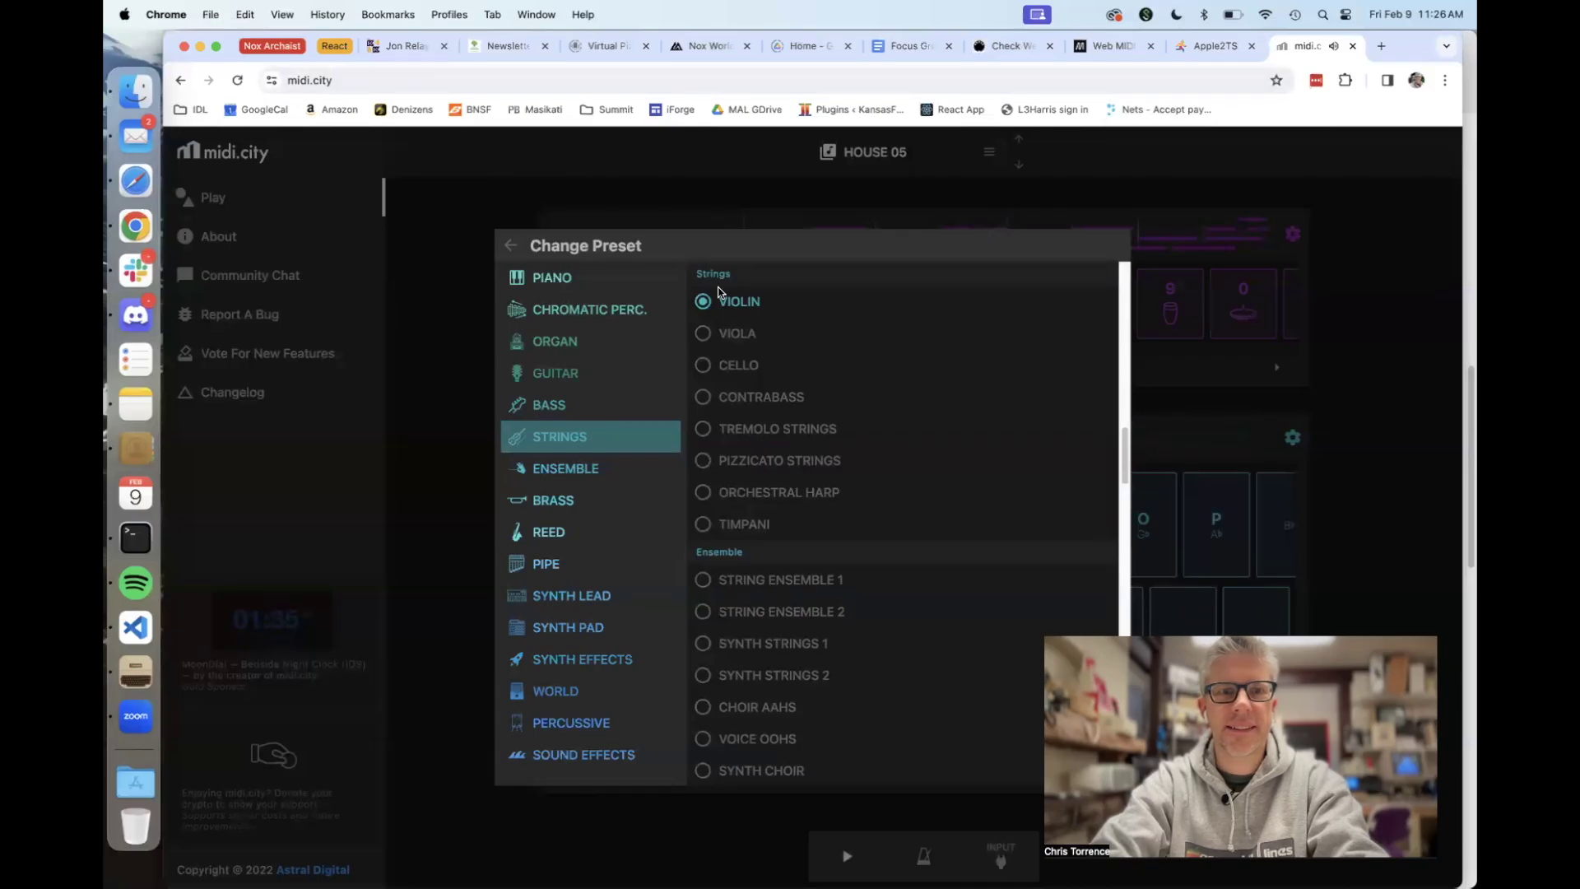
- Try the organ presets, choosing Church Organ for the melodic track
{"action": "key", "text": "Tab"}
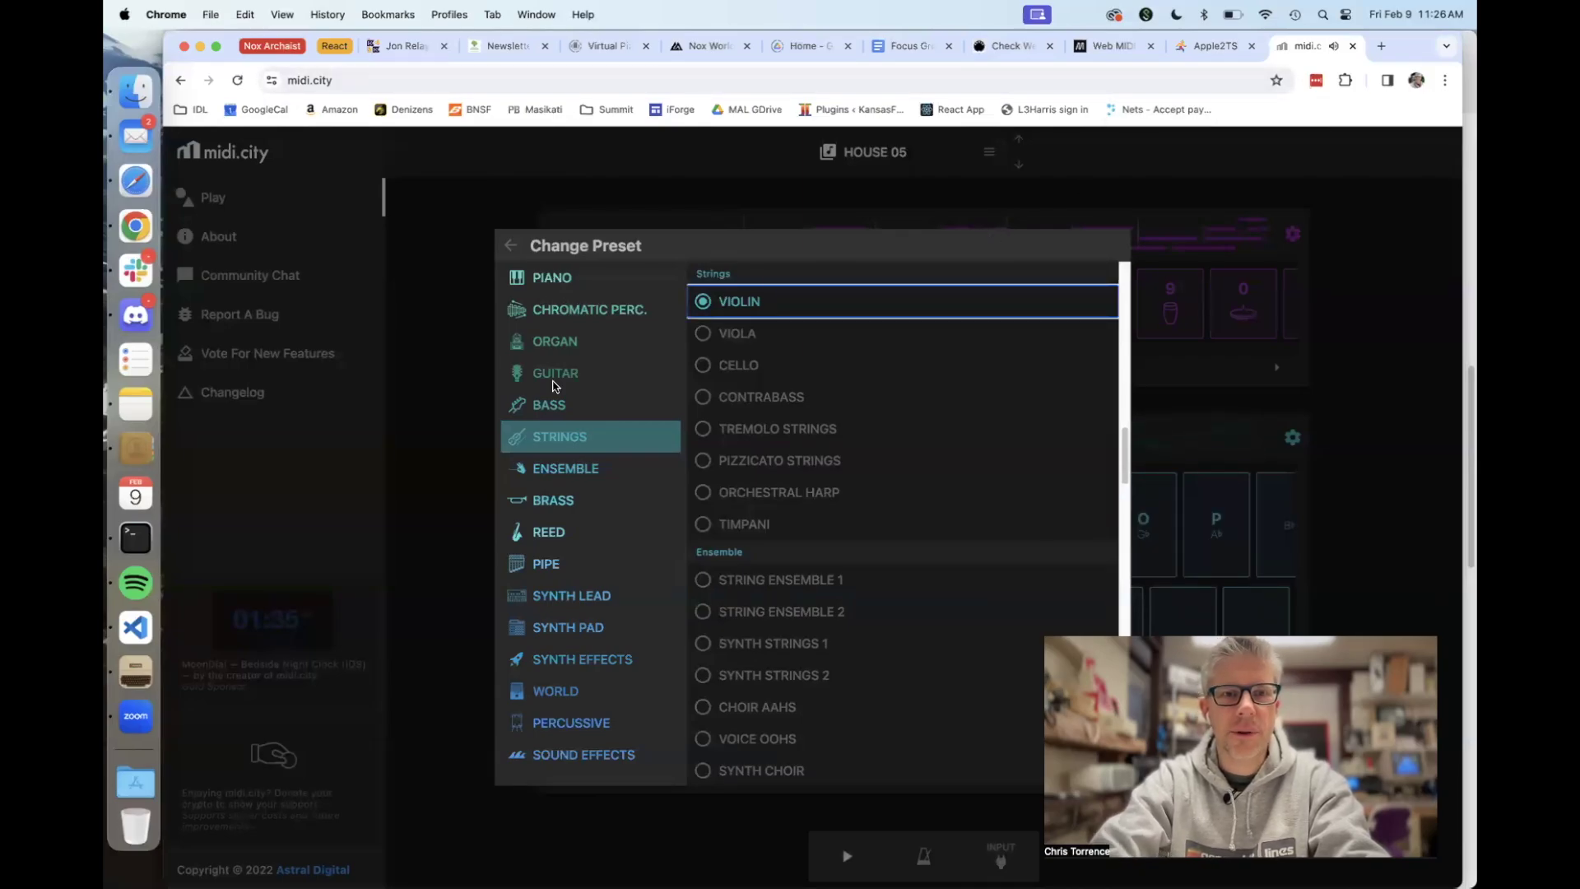
{"action": "left_click", "coordinate": [533, 342]}
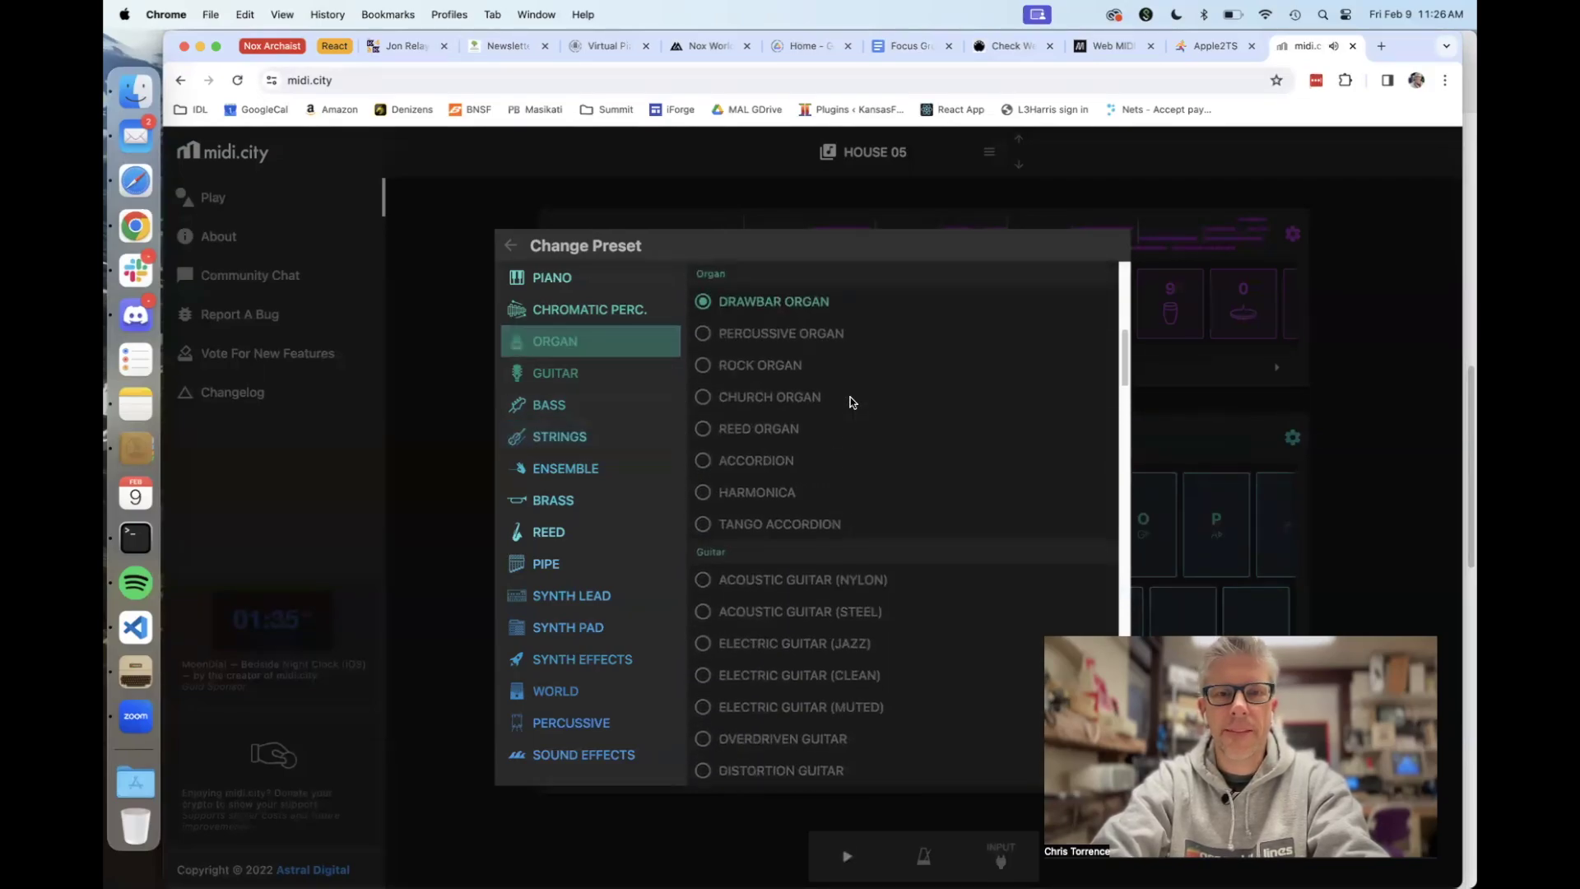
{"action": "scroll", "coordinate": [858, 375], "scroll_direction": "up", "scroll_amount": 1}
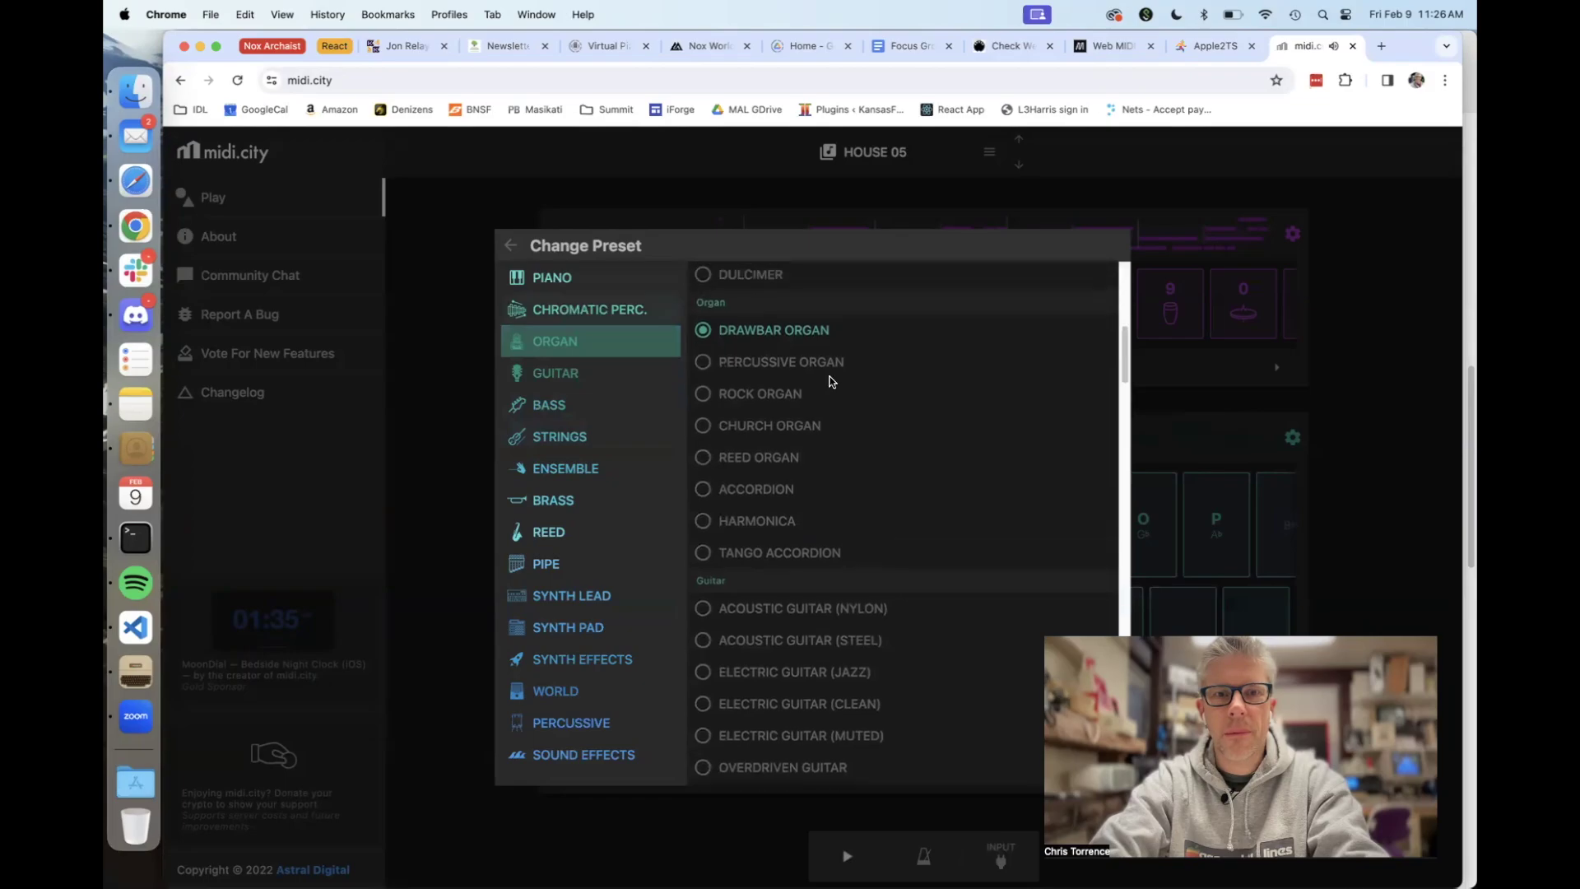
{"action": "left_click", "coordinate": [732, 422]}
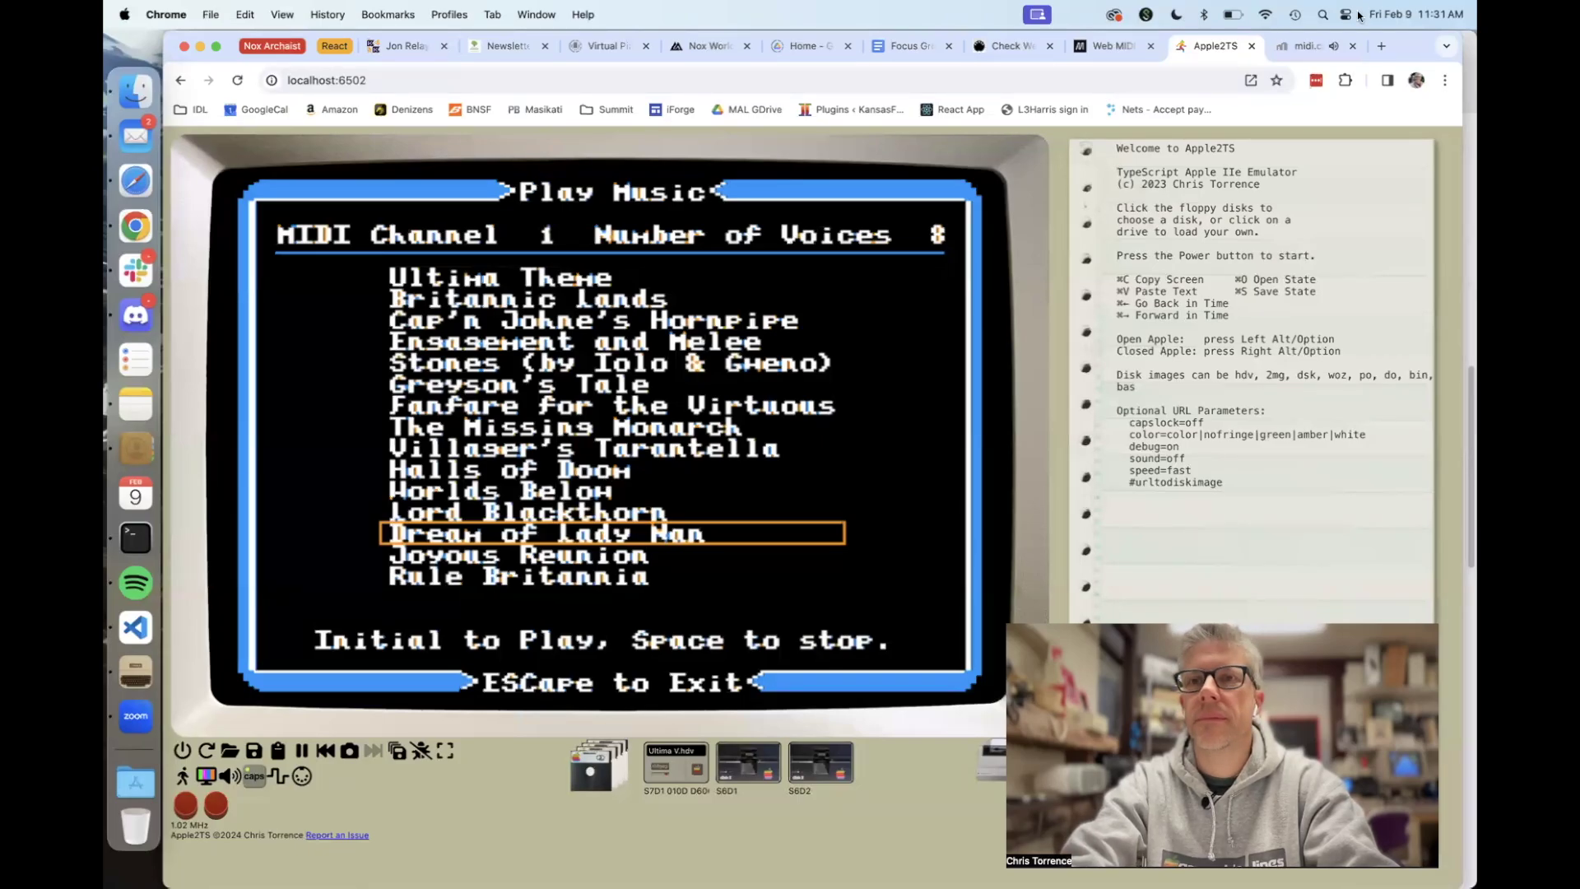
{"action": "left_click", "coordinate": [1295, 47]}
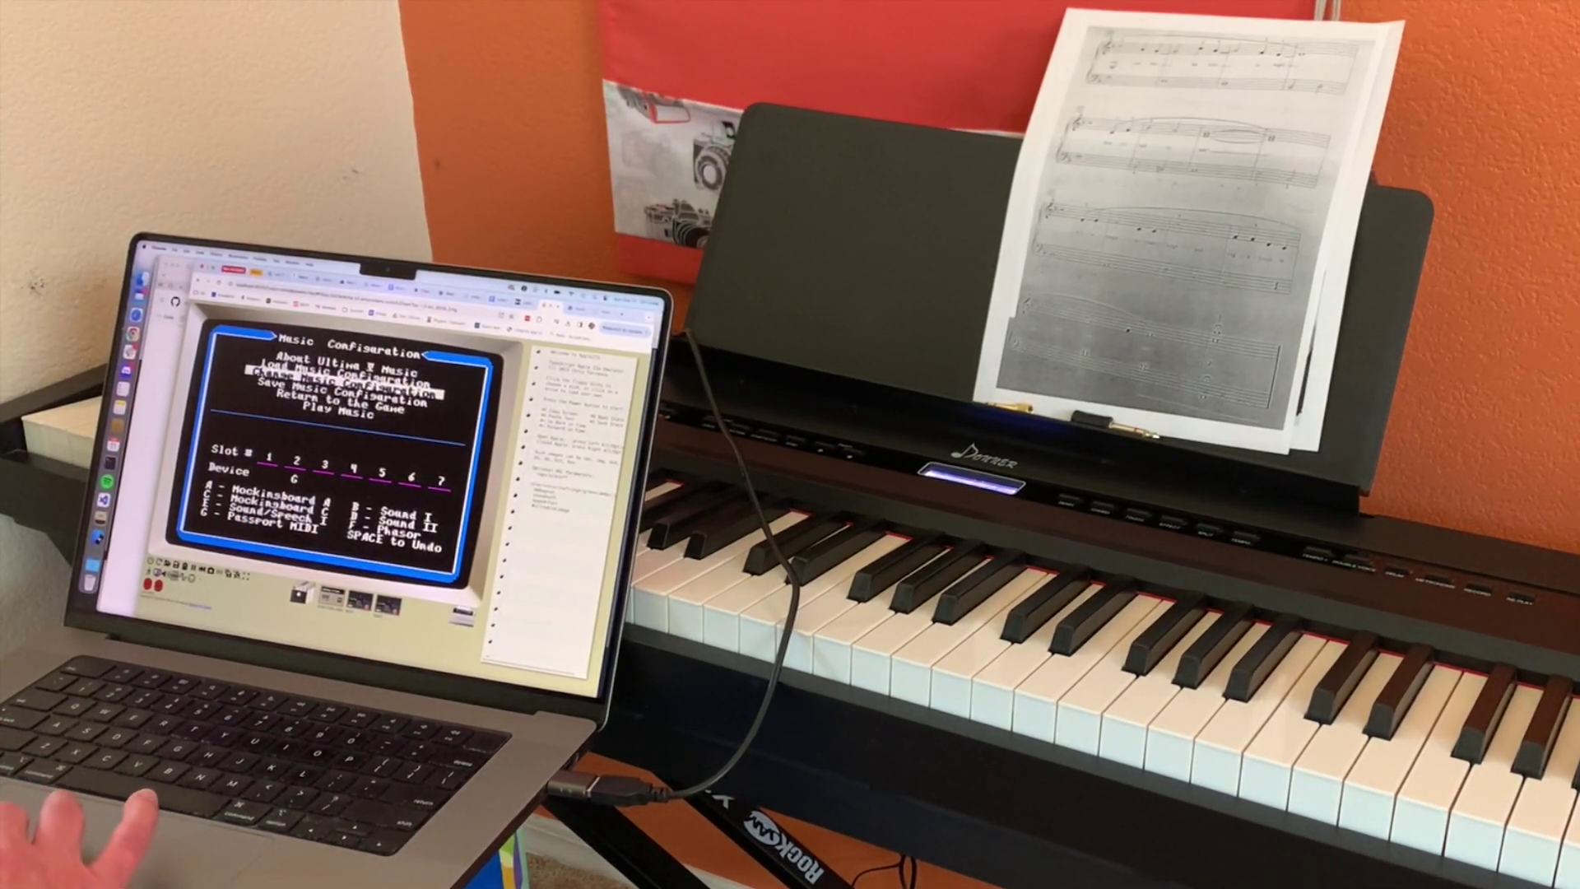
- Select the USB synthesizer as the MIDI output device for the emulator's music
{"action": "left_click", "coordinate": [218, 592]}
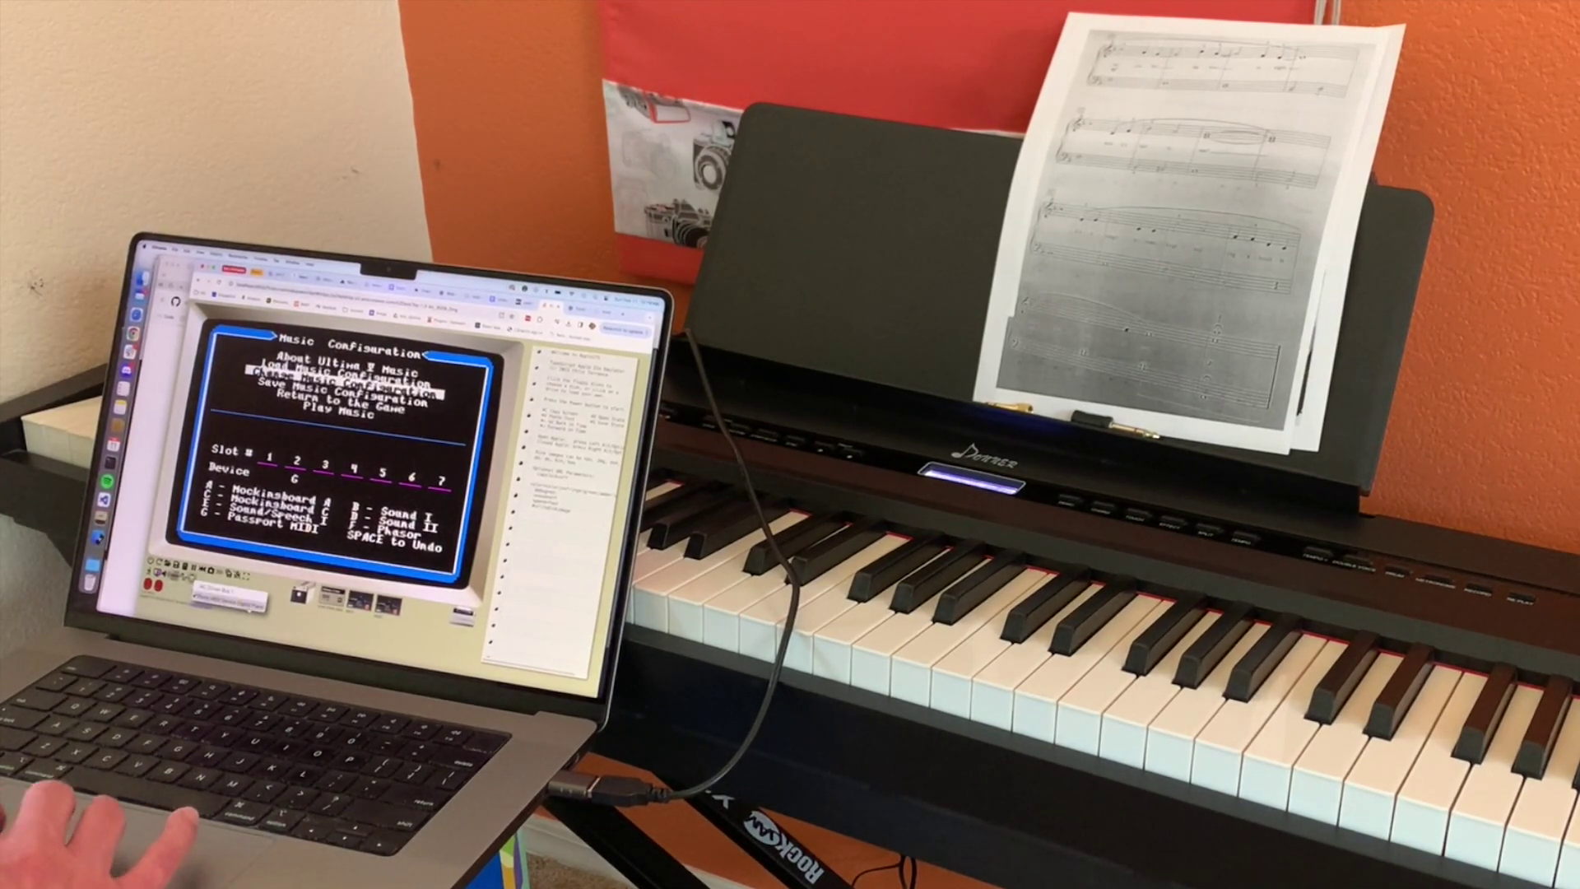
{"action": "left_click", "coordinate": [230, 603]}
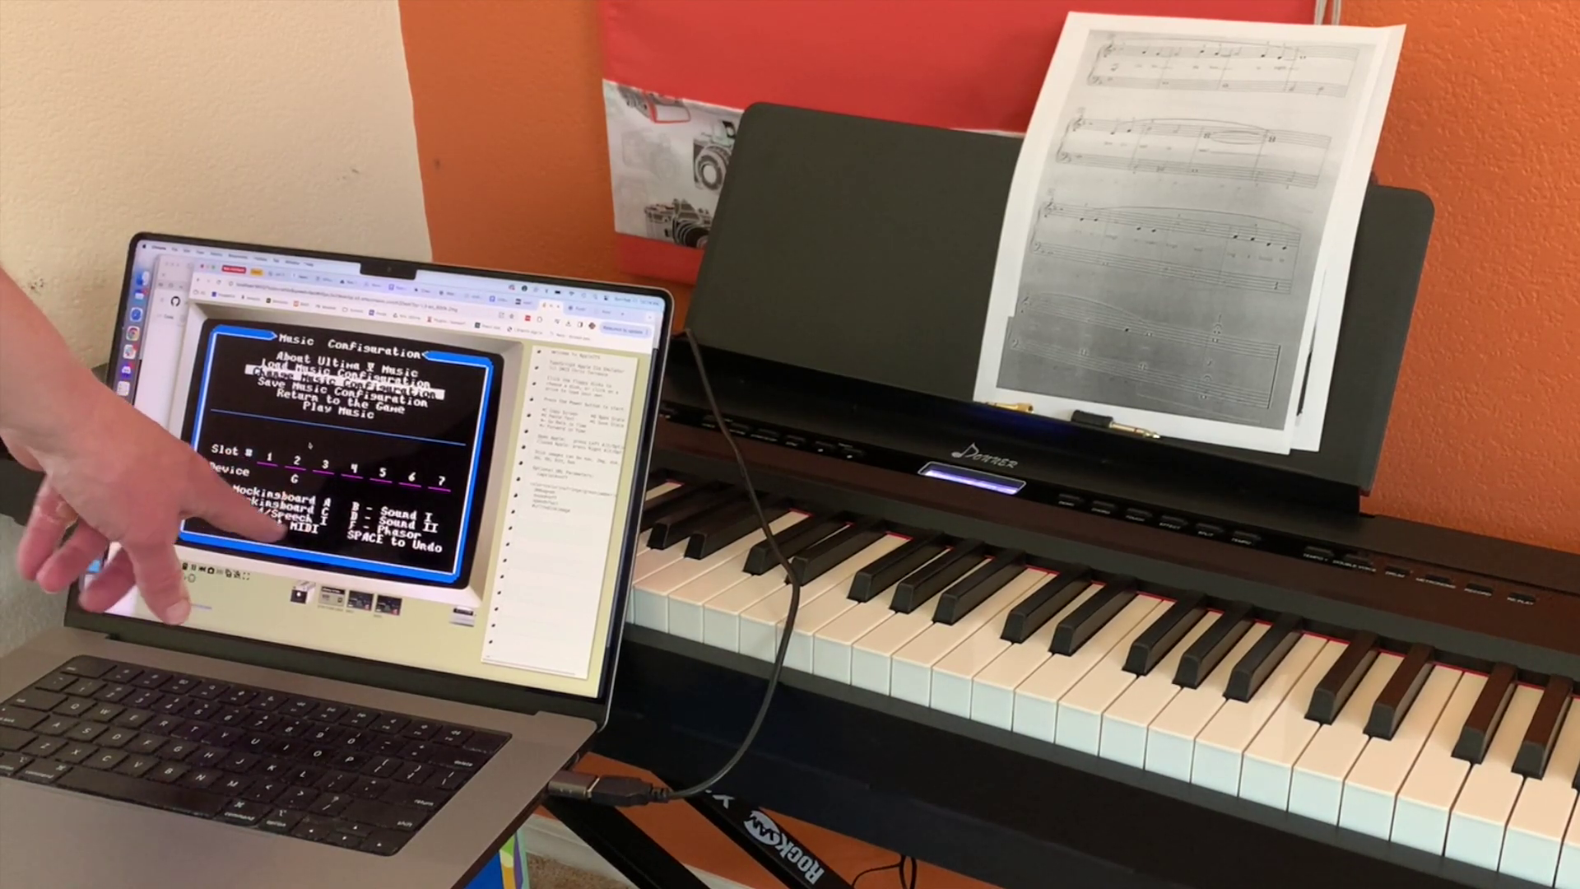
{"action": "key", "text": "Down"}
{"action": "key", "text": "Down"}
{"action": "key", "text": "Down"}
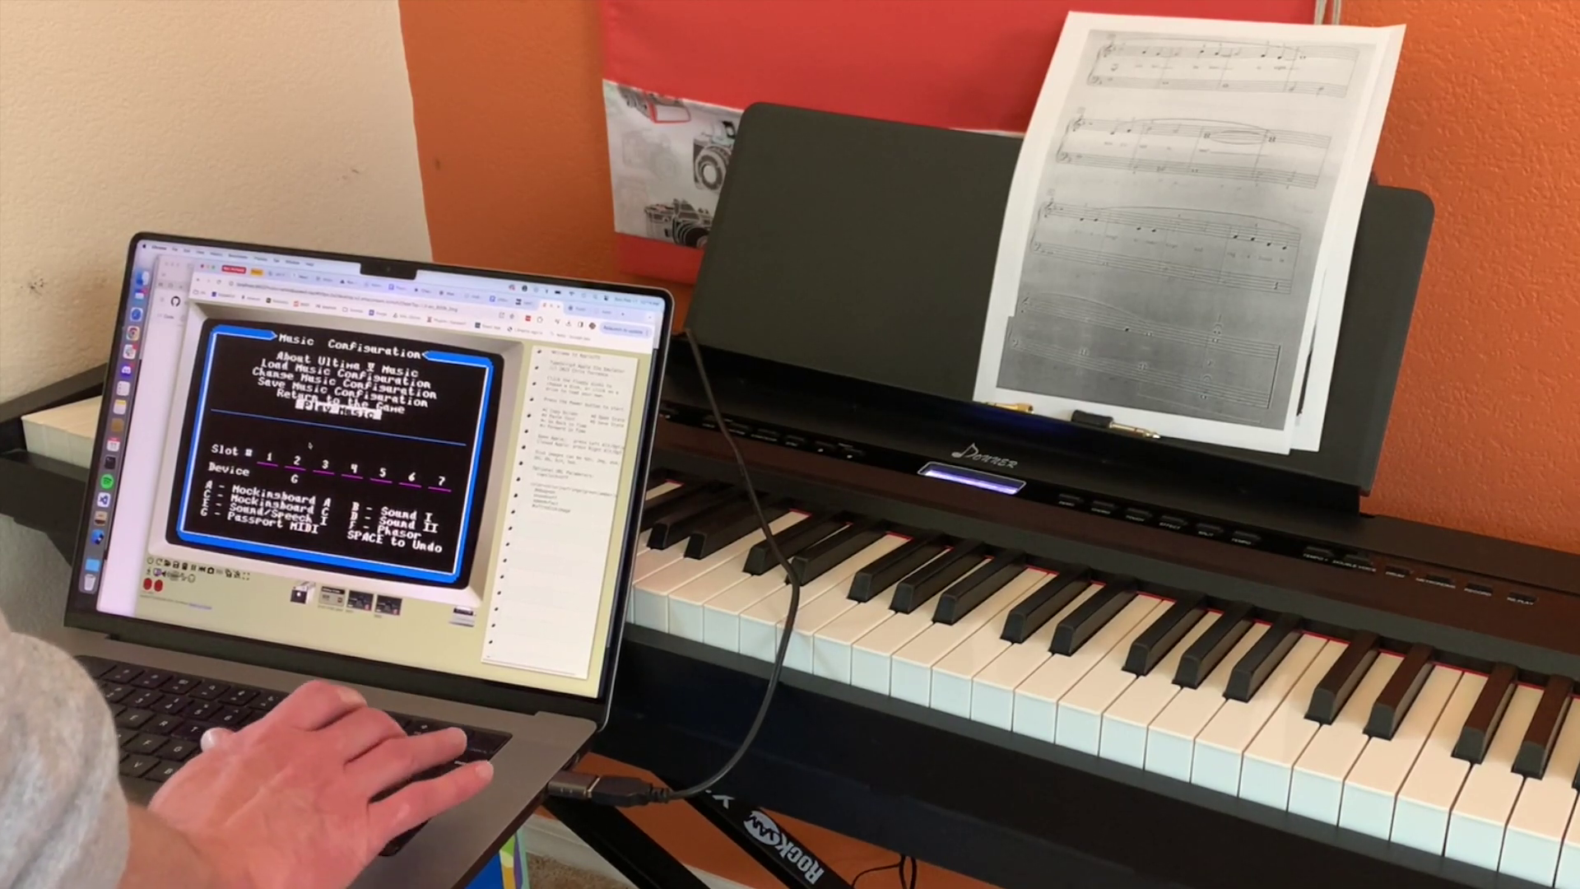
- Open the Play Music song list and start Worlds Below after briefly picking Ultima Theme
{"action": "key", "text": "Return"}
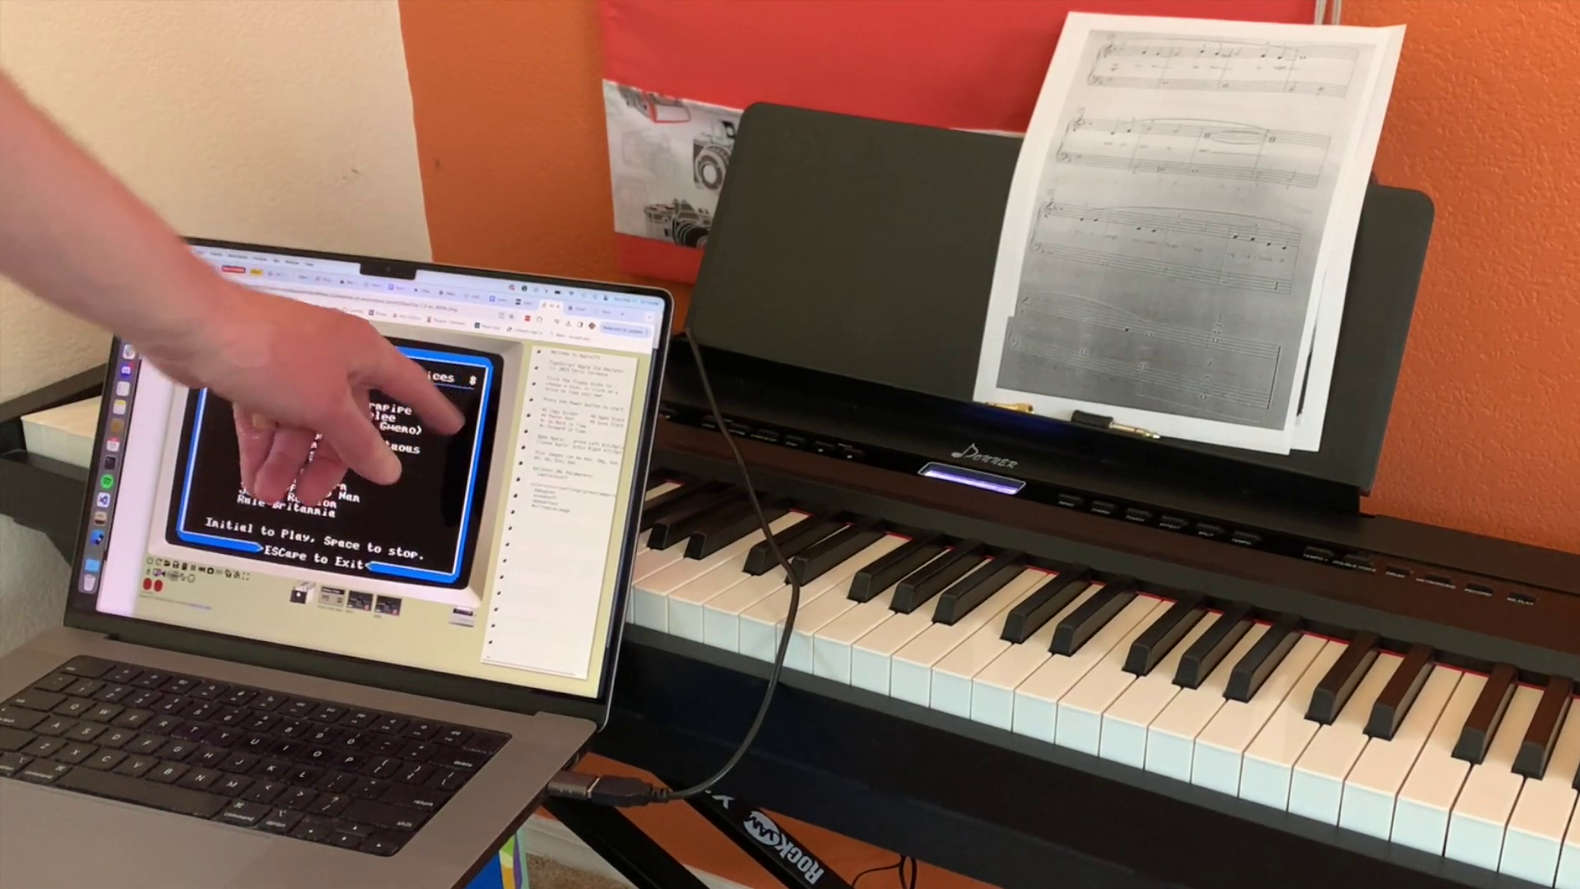
{"action": "key", "text": "u"}
{"action": "key", "text": "w"}
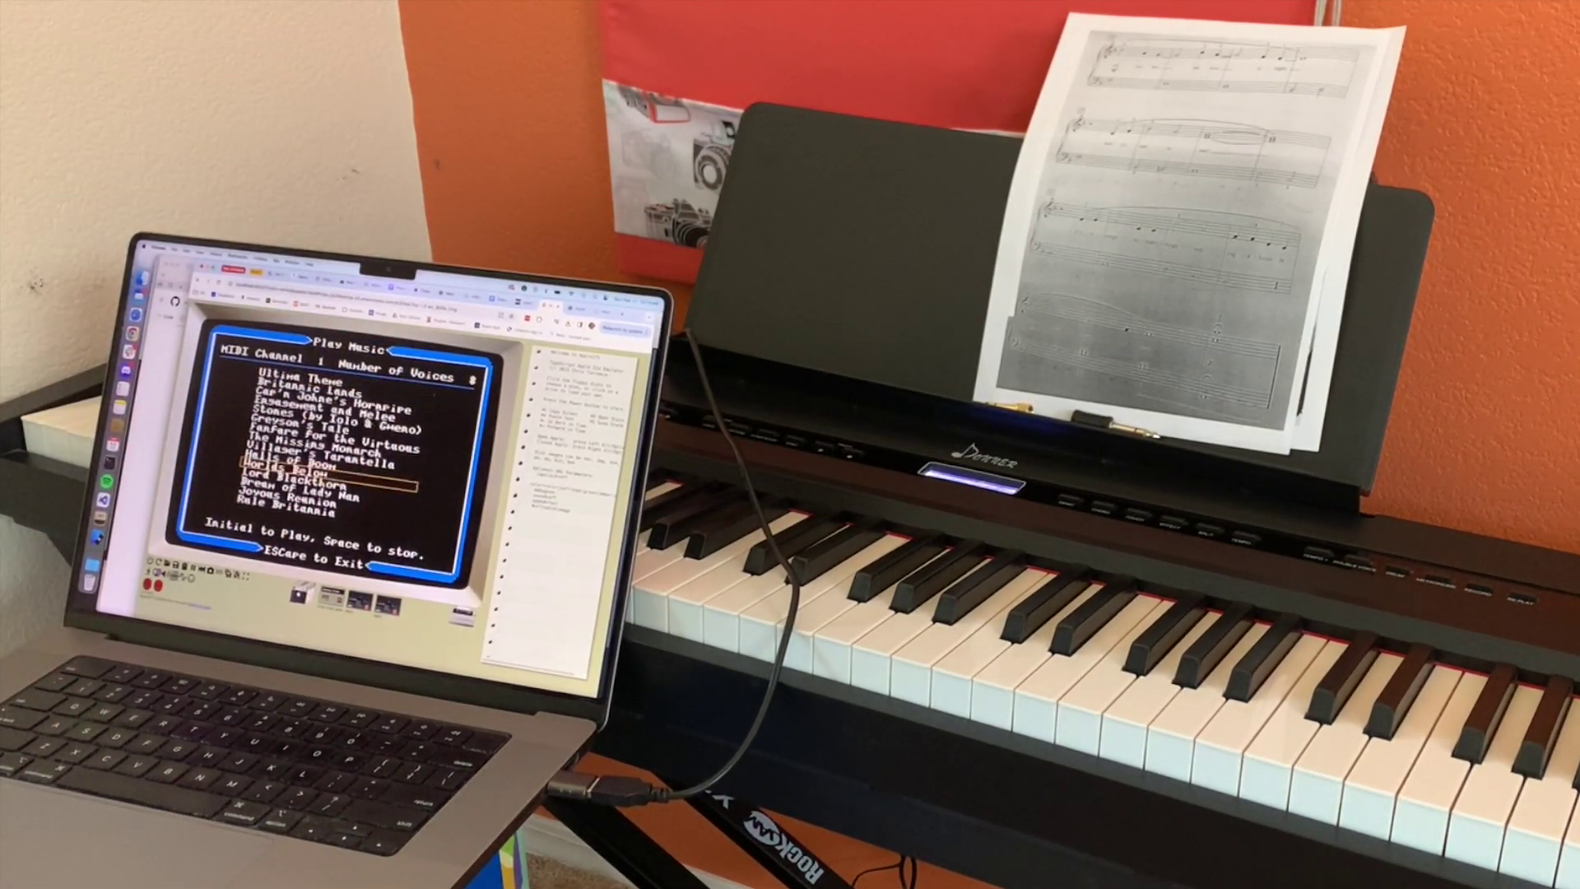